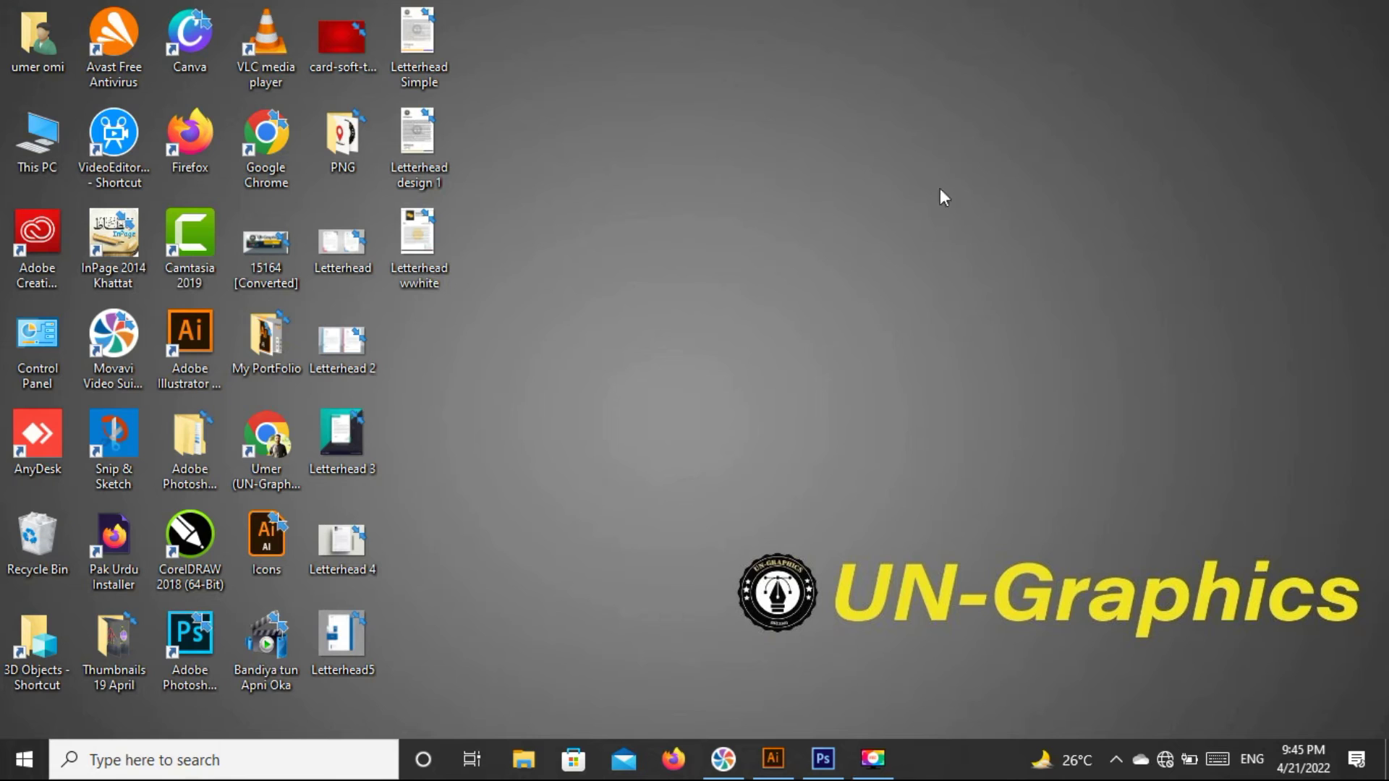
# - Launch Adobe Illustrator from the taskbar to reach its recent-files start screen
pyautogui.click(767, 771)
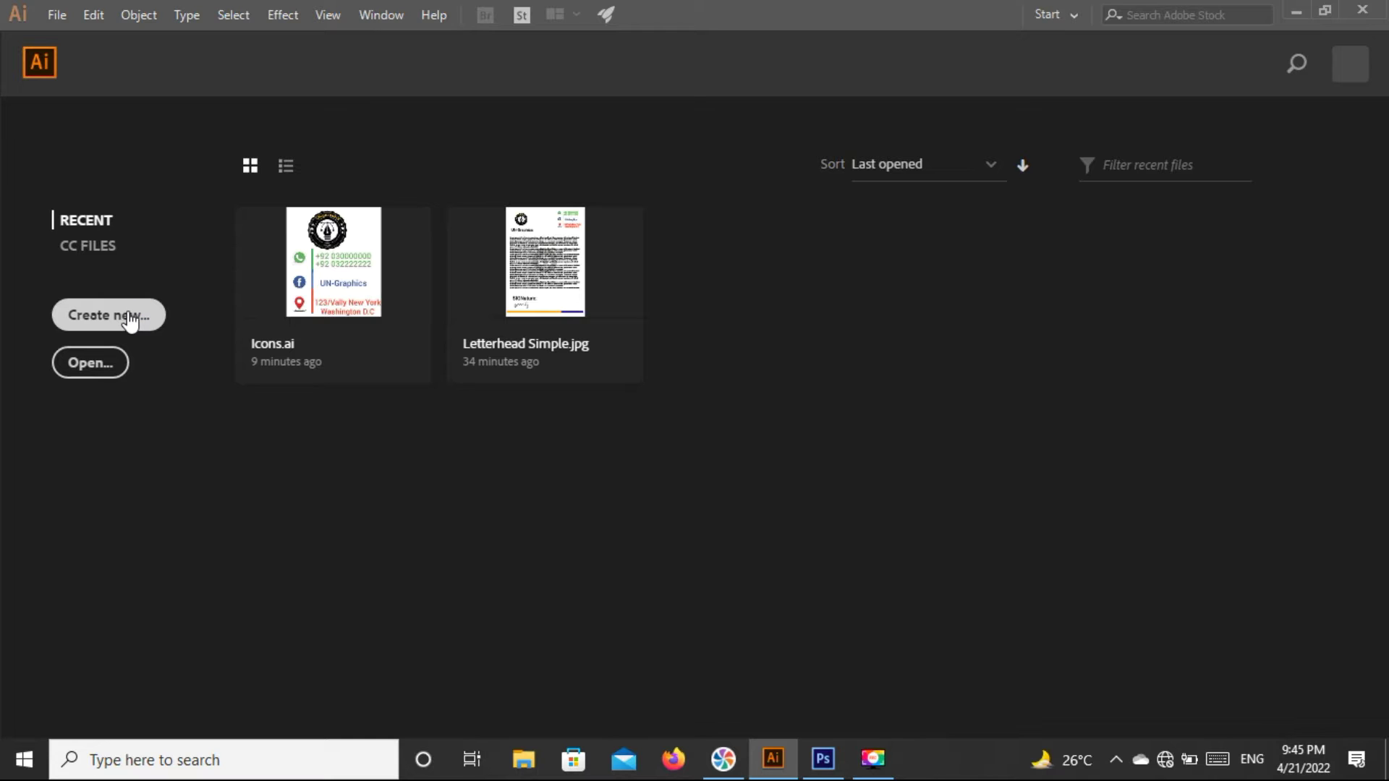
# - Create a new A4 document (8.268 × 11.693 in) from the Recent presets
pyautogui.click(130, 318)
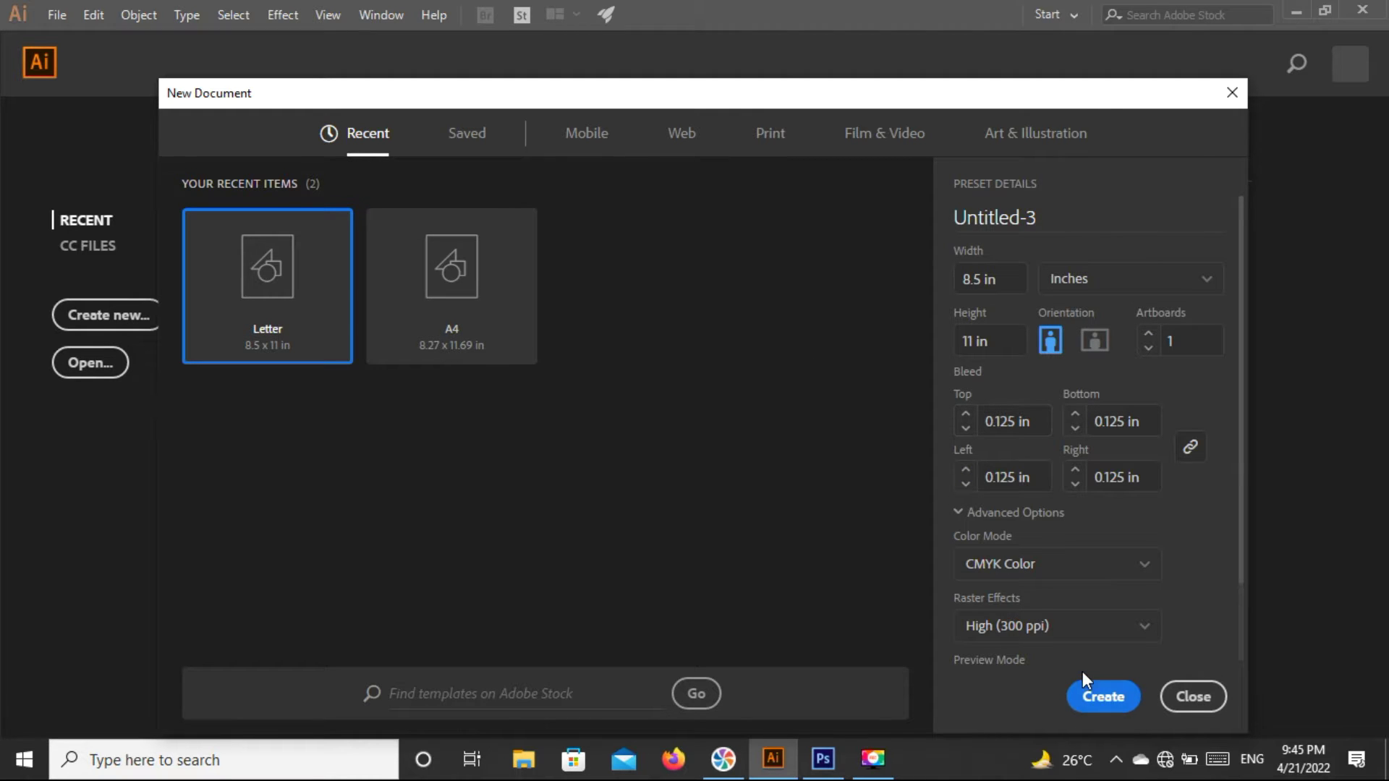
pyautogui.click(495, 338)
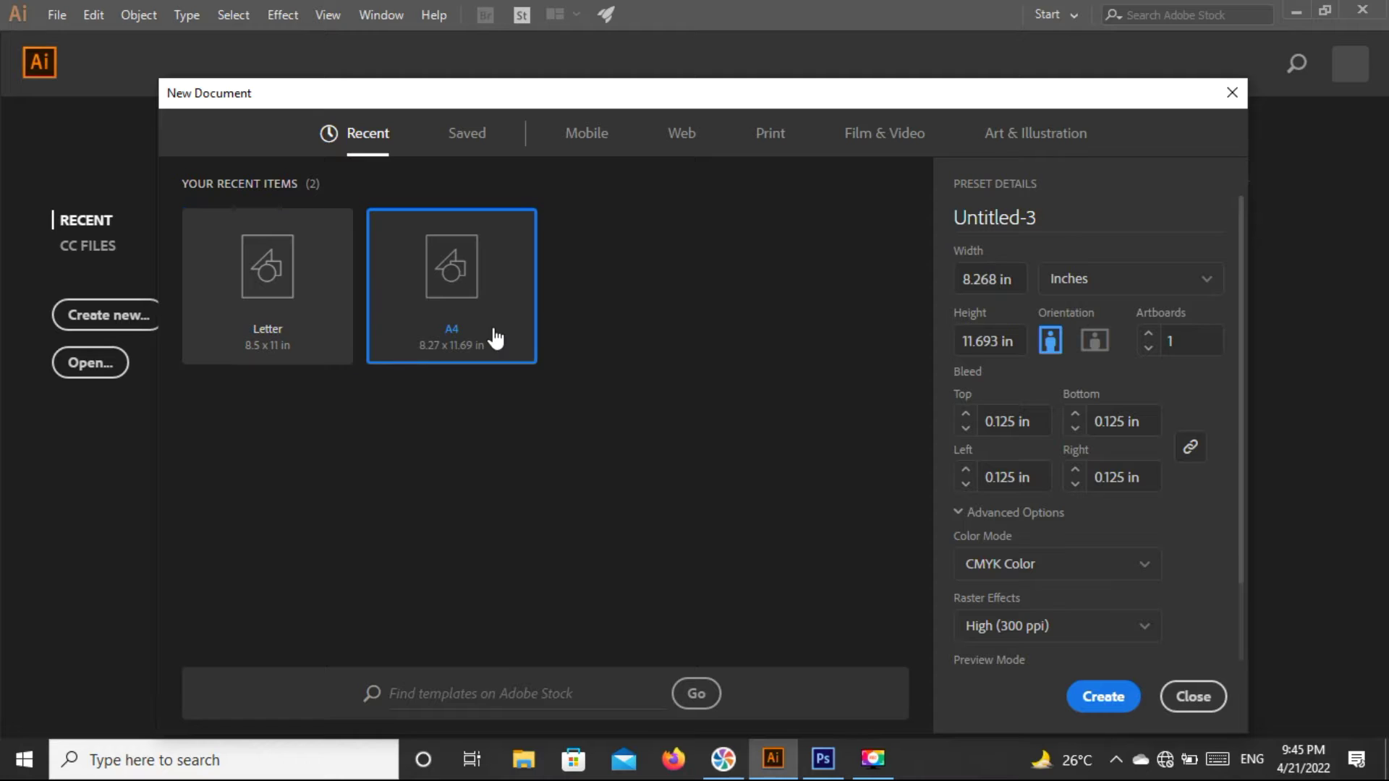
pyautogui.click(1102, 697)
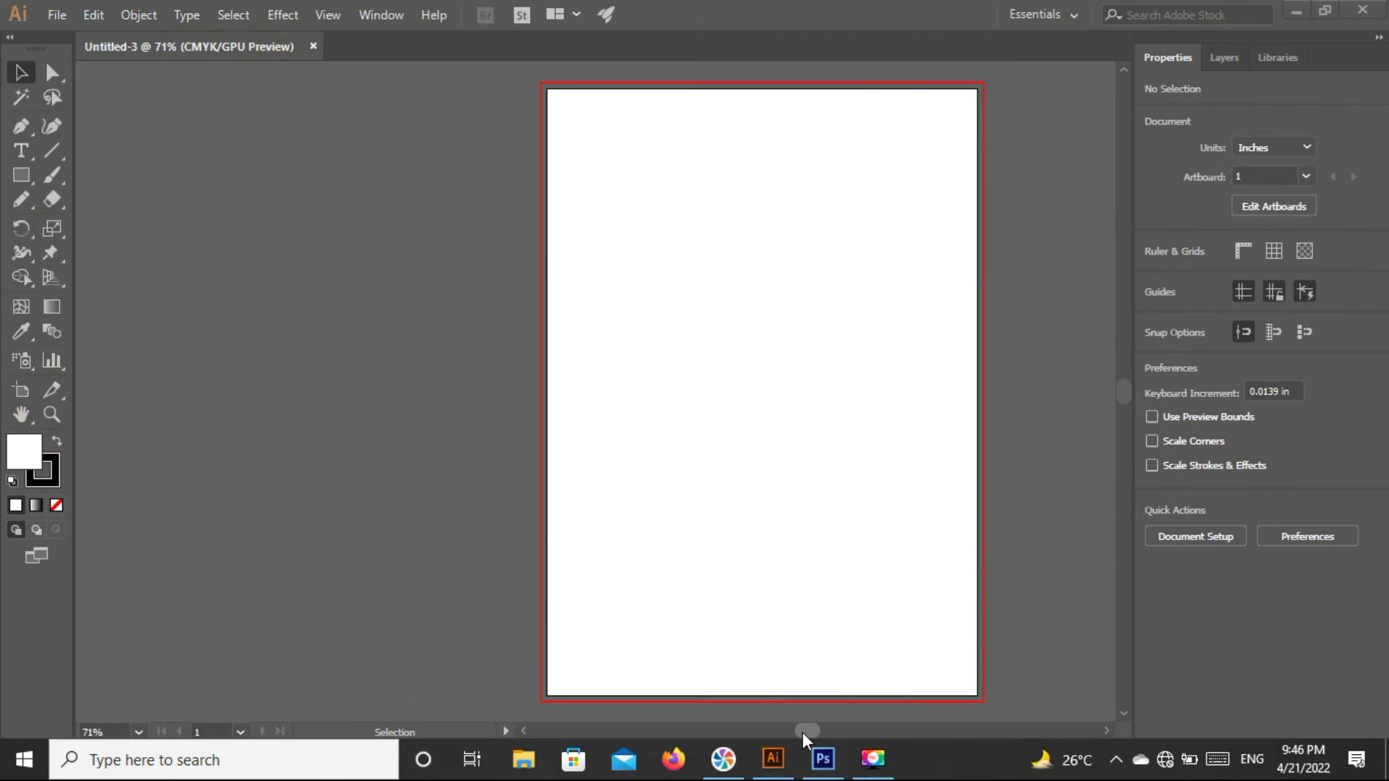
# - Draw a white 8.518 × 11.943 in rectangle over the whole artboard and lock it
pyautogui.moveTo(803, 731); pyautogui.dragTo(809, 731)
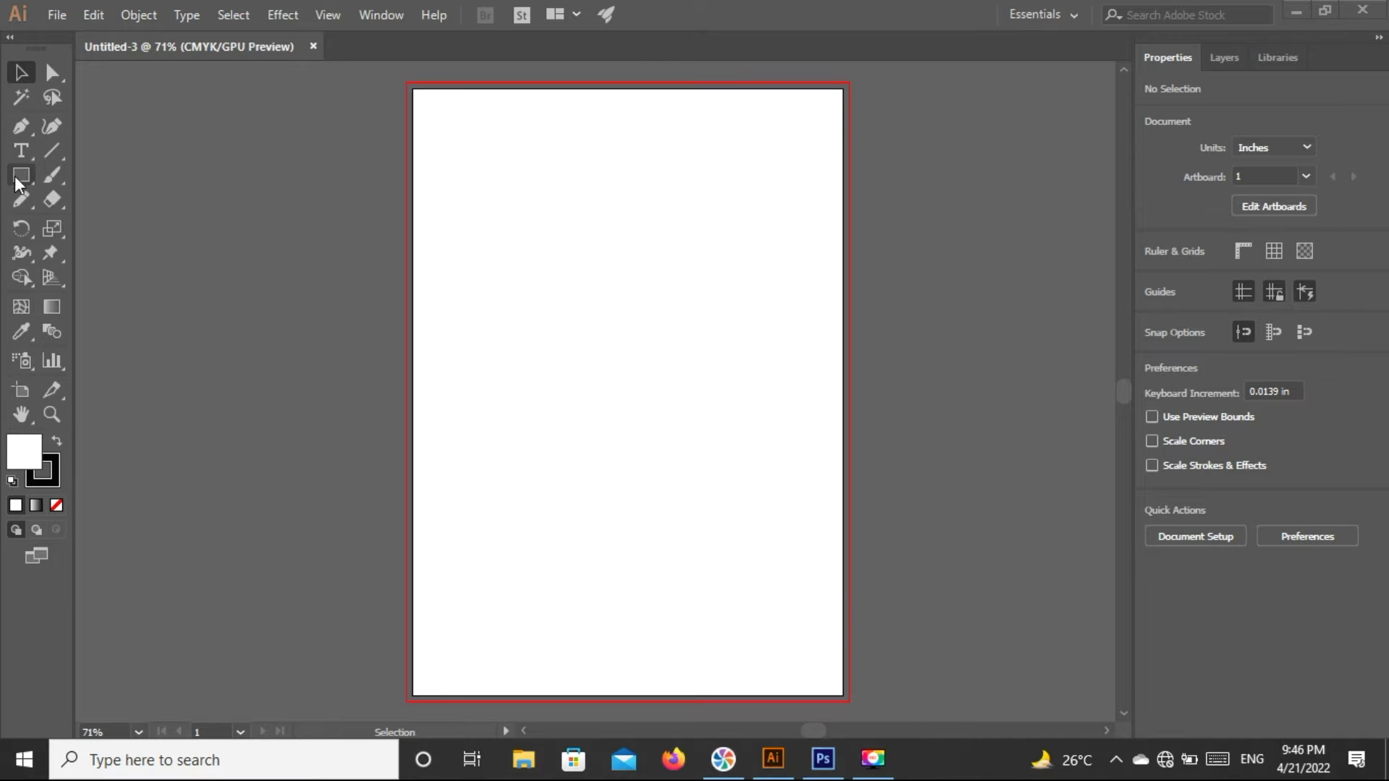
pyautogui.moveTo(11, 178); pyautogui.dragTo(107, 176)
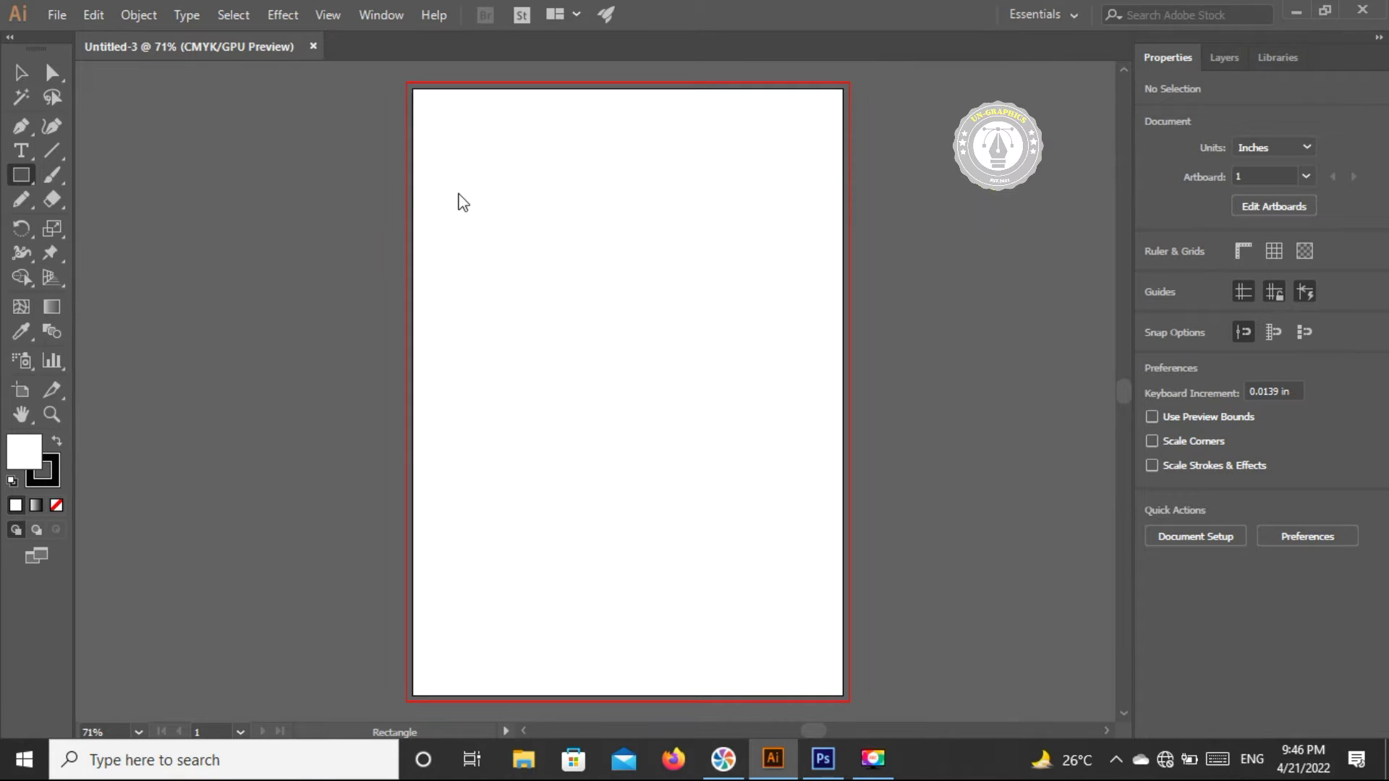
pyautogui.moveTo(407, 82)
pyautogui.mouseDown()
pyautogui.moveTo(807, 532)
pyautogui.moveTo(850, 665)
pyautogui.mouseUp()
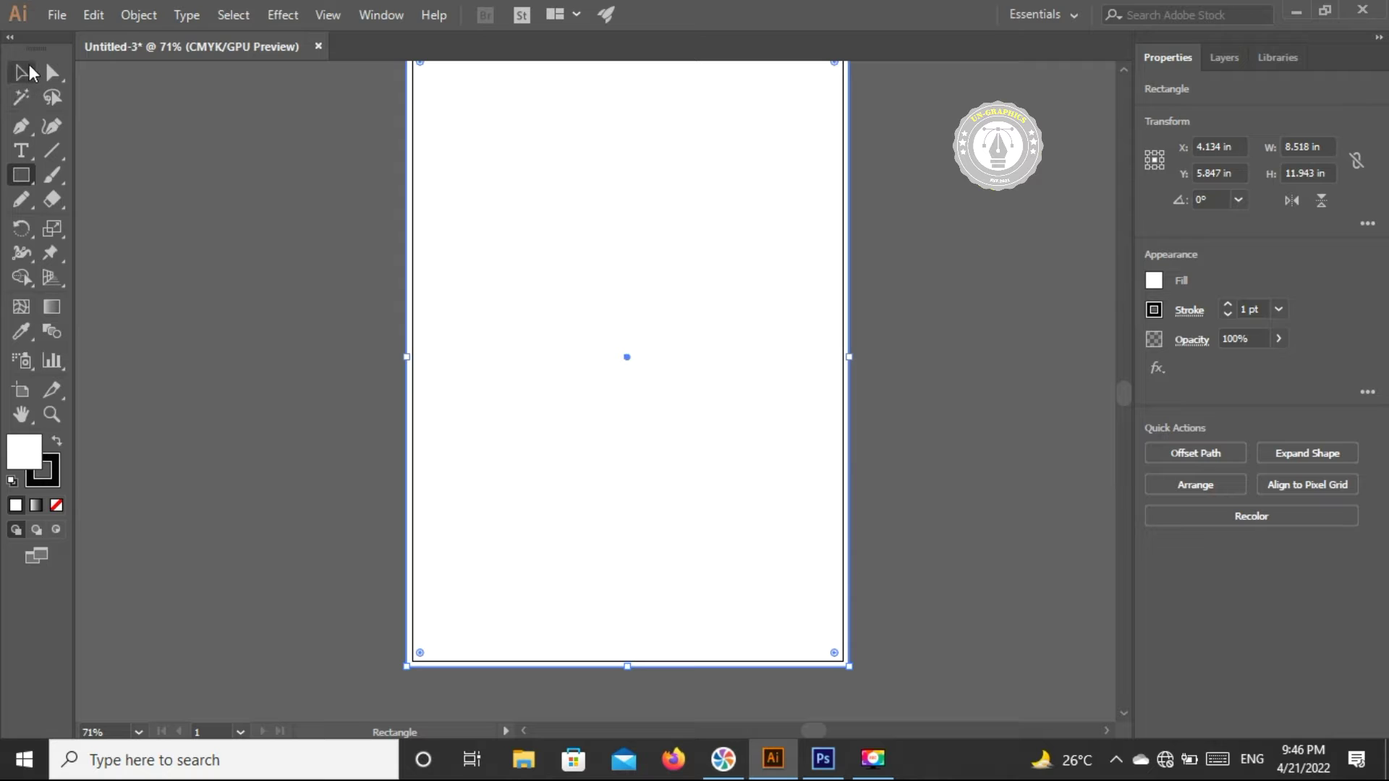
pyautogui.click(29, 71)
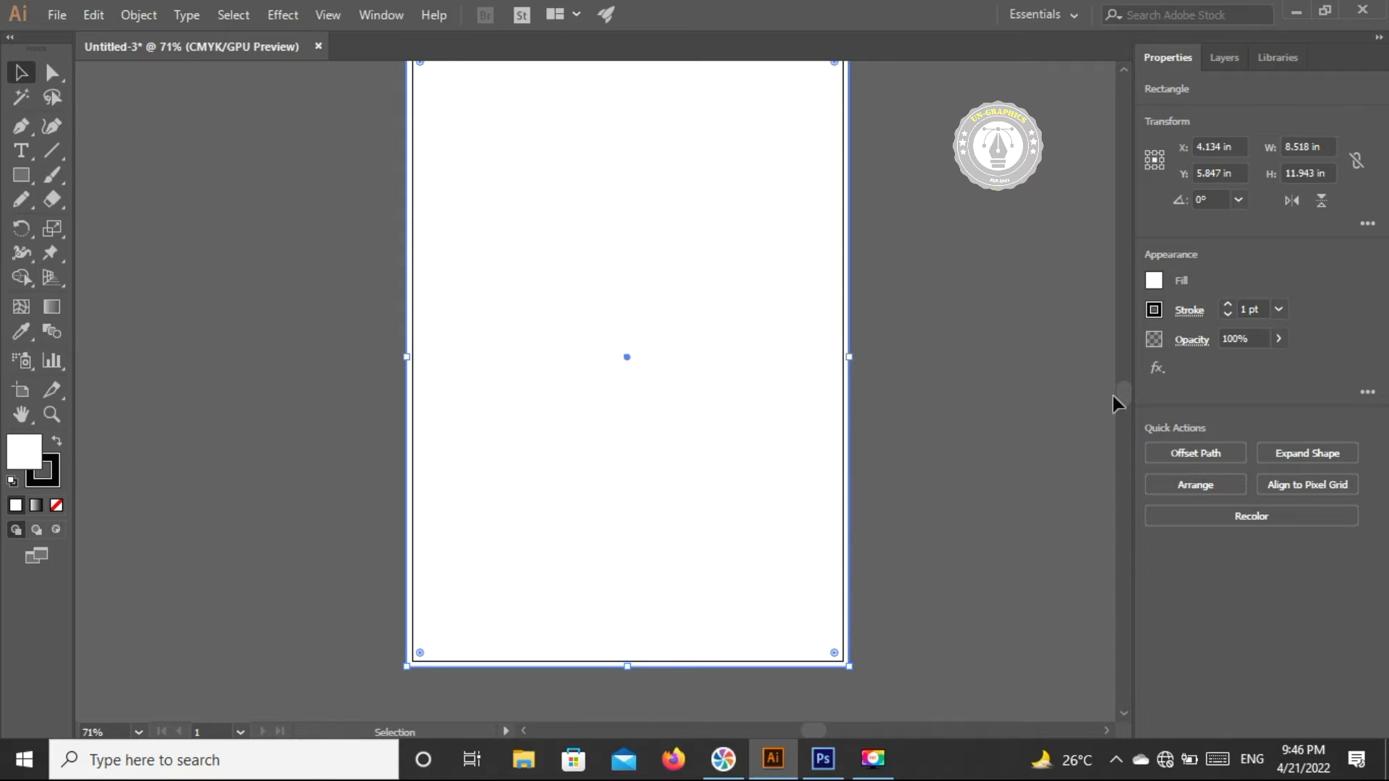
pyautogui.moveTo(1121, 398); pyautogui.dragTo(1121, 396)
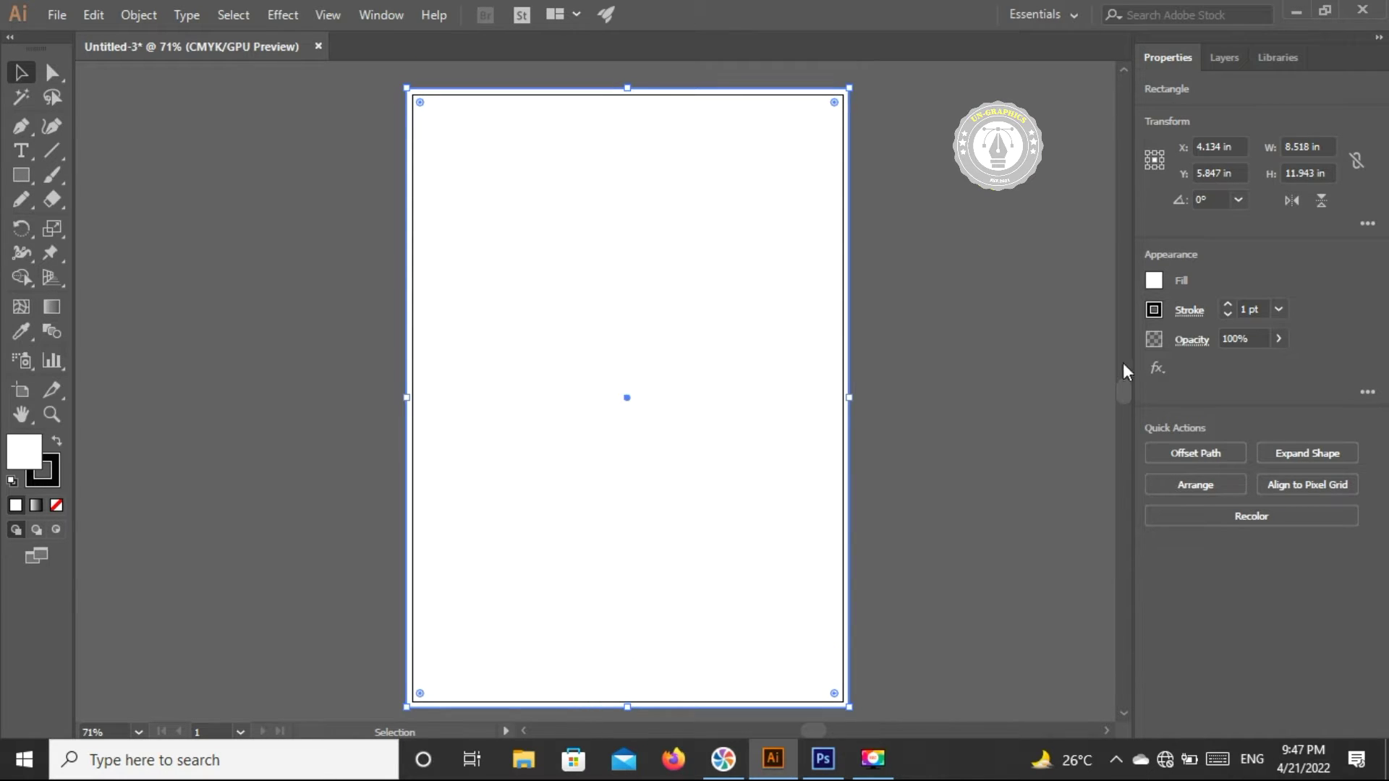
pyautogui.click(152, 16)
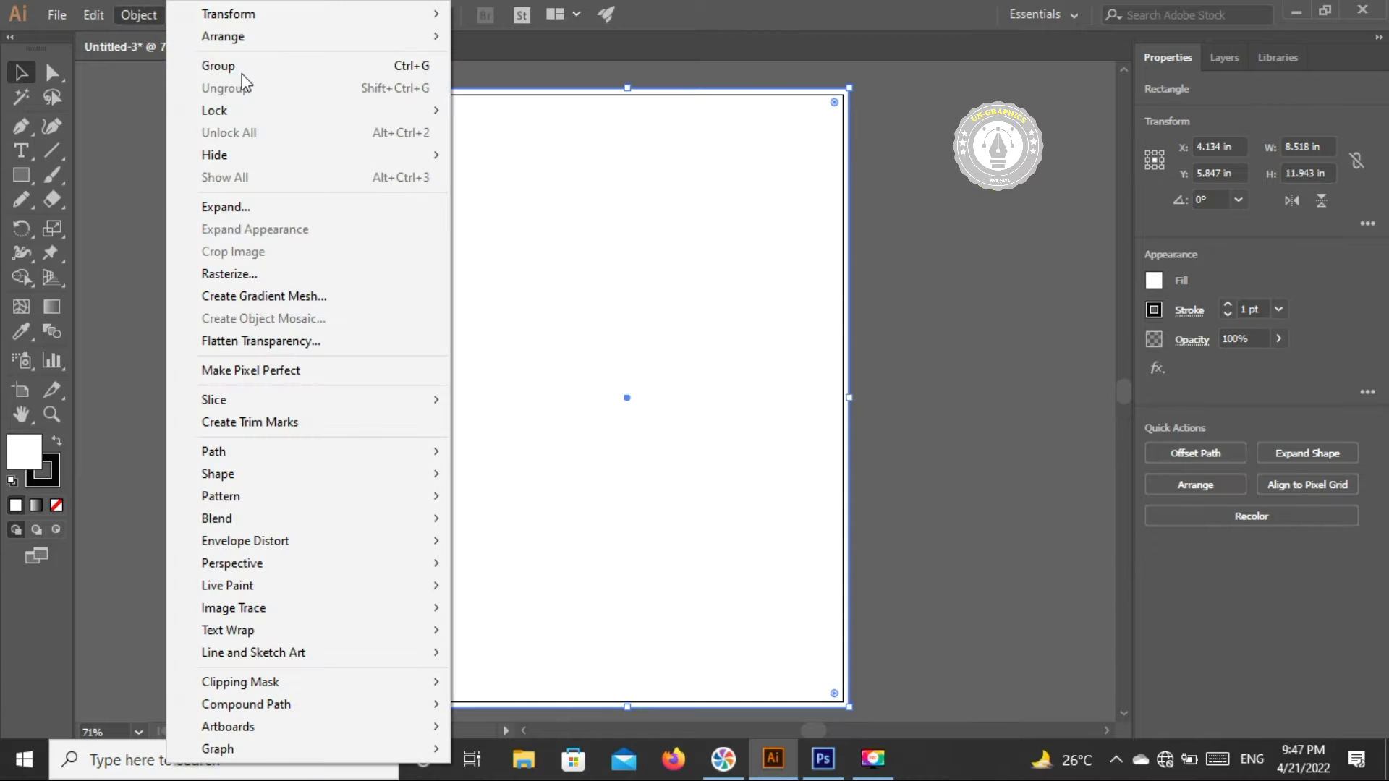
pyautogui.moveTo(214, 110)
pyautogui.click(477, 110)
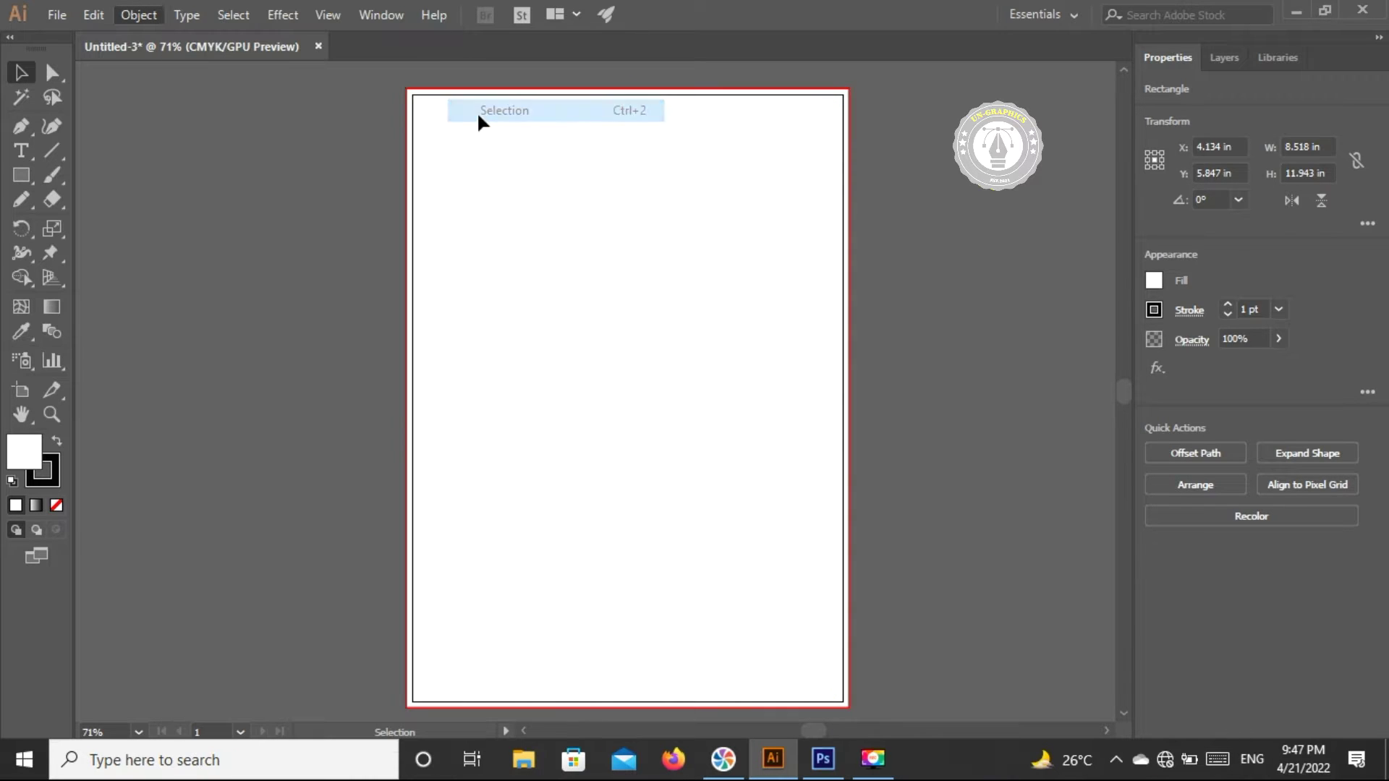
pyautogui.moveTo(29, 176); pyautogui.dragTo(101, 175)
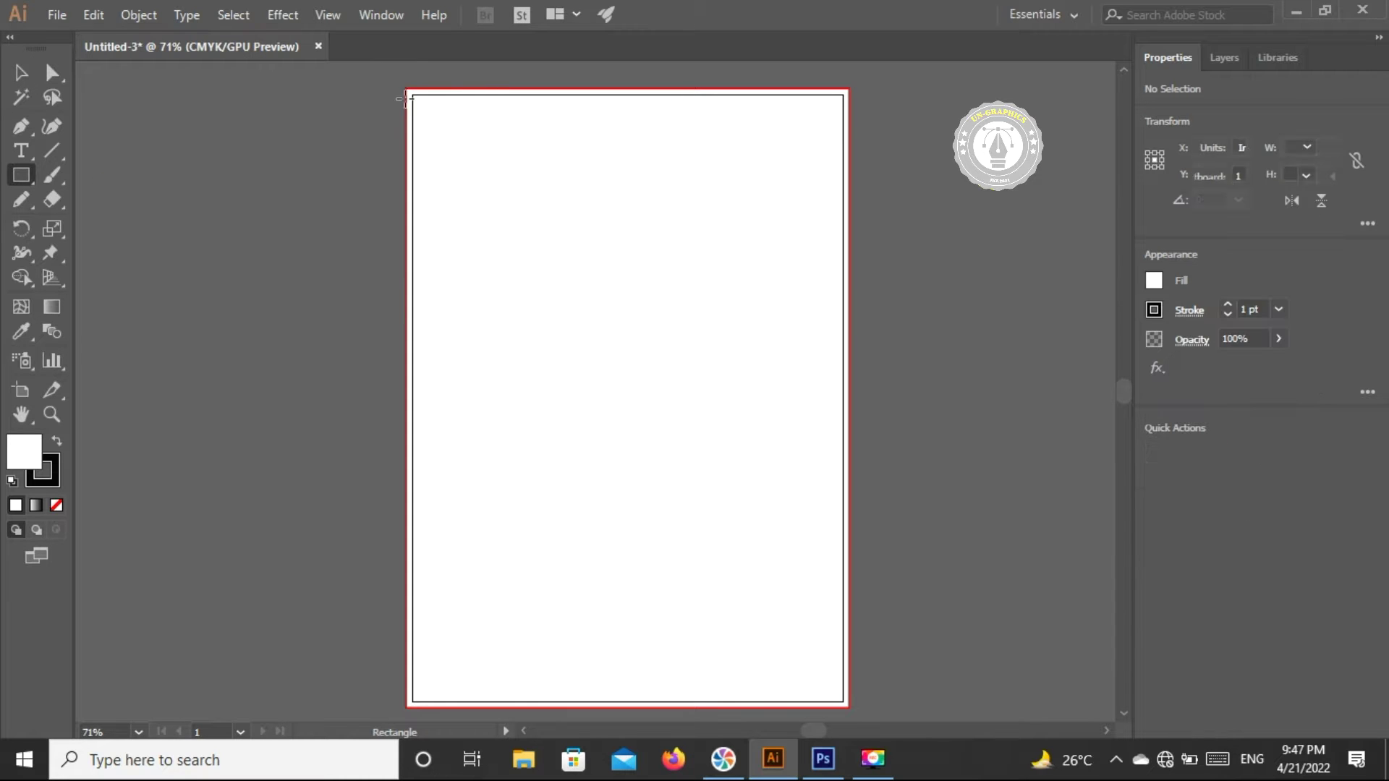
# - Draw a tall narrow 1.293 × 11.693 in strip along the page's left edge
pyautogui.moveTo(411, 92); pyautogui.dragTo(555, 583)
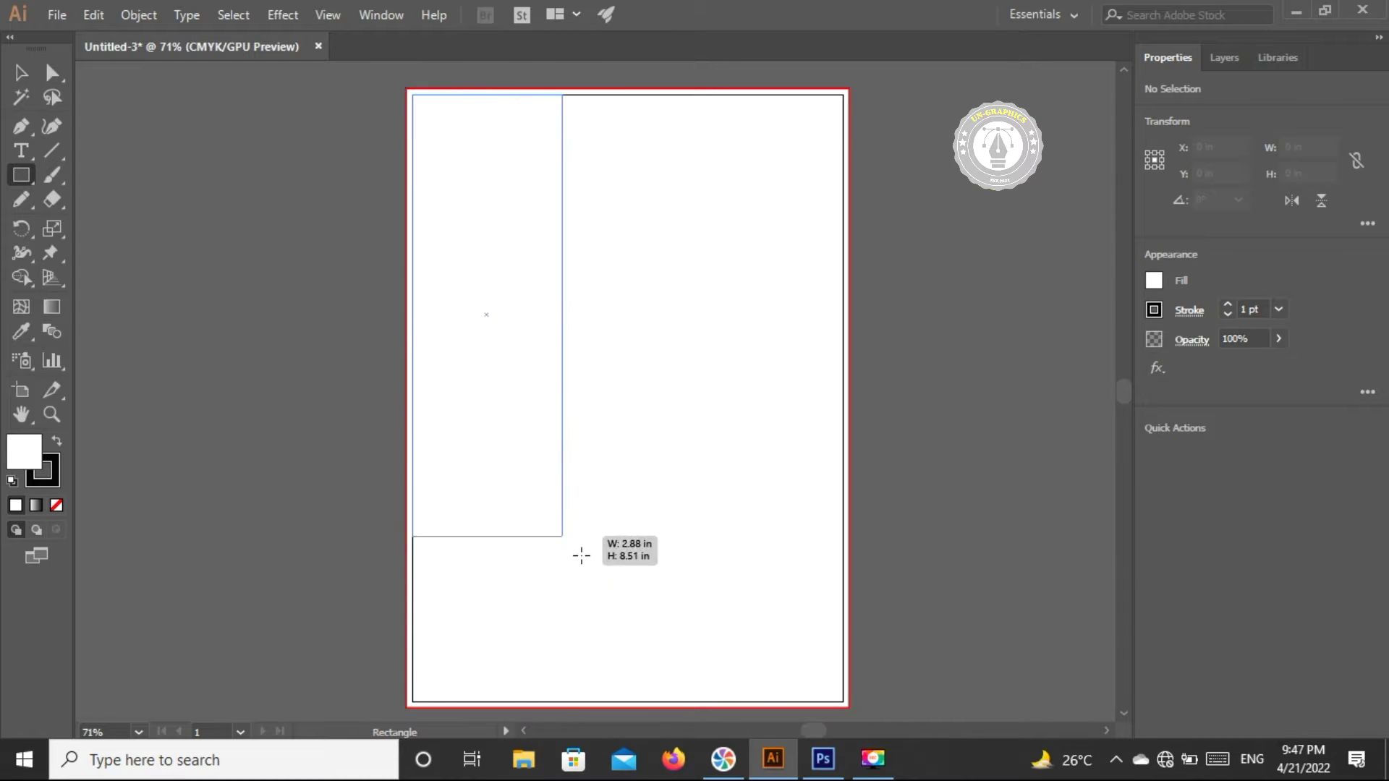
pyautogui.moveTo(554, 583)
pyautogui.mouseDown()
pyautogui.moveTo(512, 610)
pyautogui.moveTo(508, 701)
pyautogui.moveTo(482, 702)
pyautogui.mouseUp()
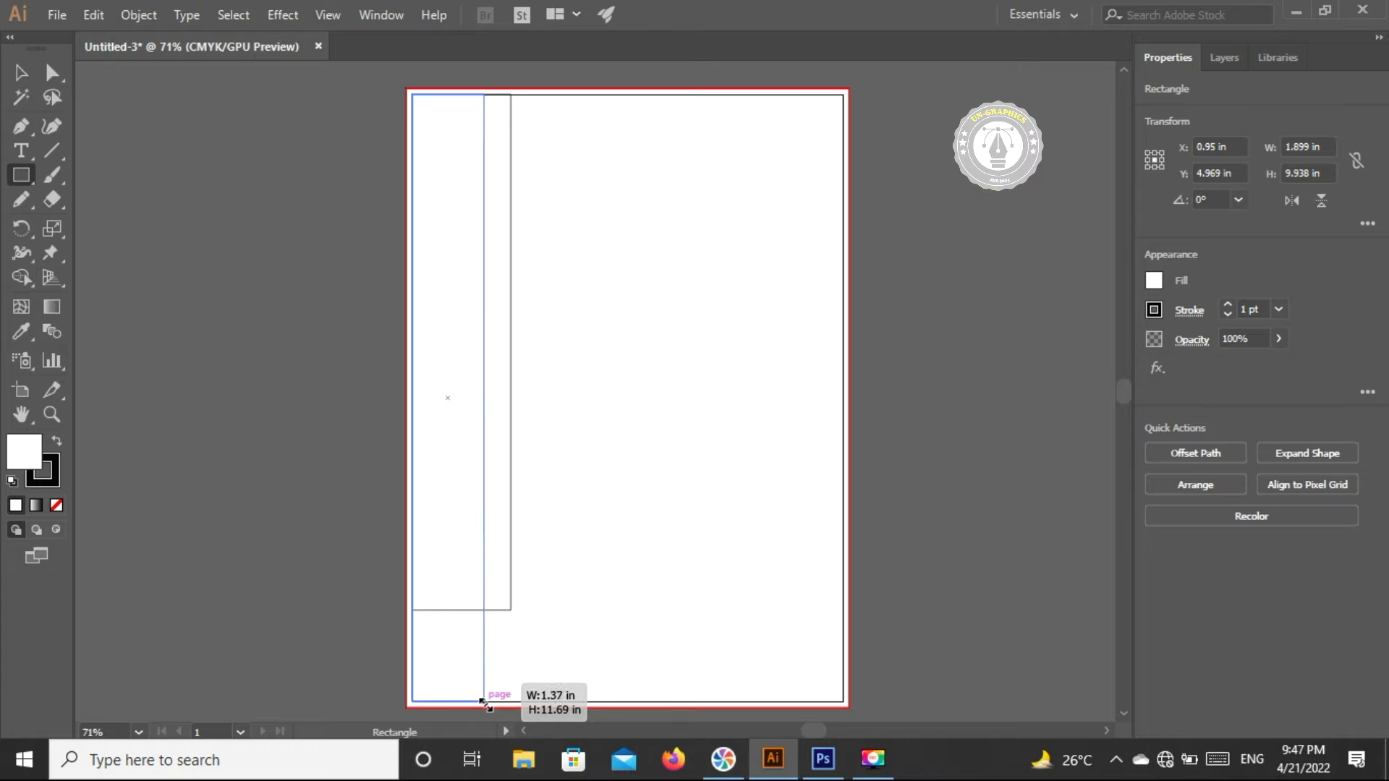
pyautogui.moveTo(483, 702); pyautogui.dragTo(479, 702)
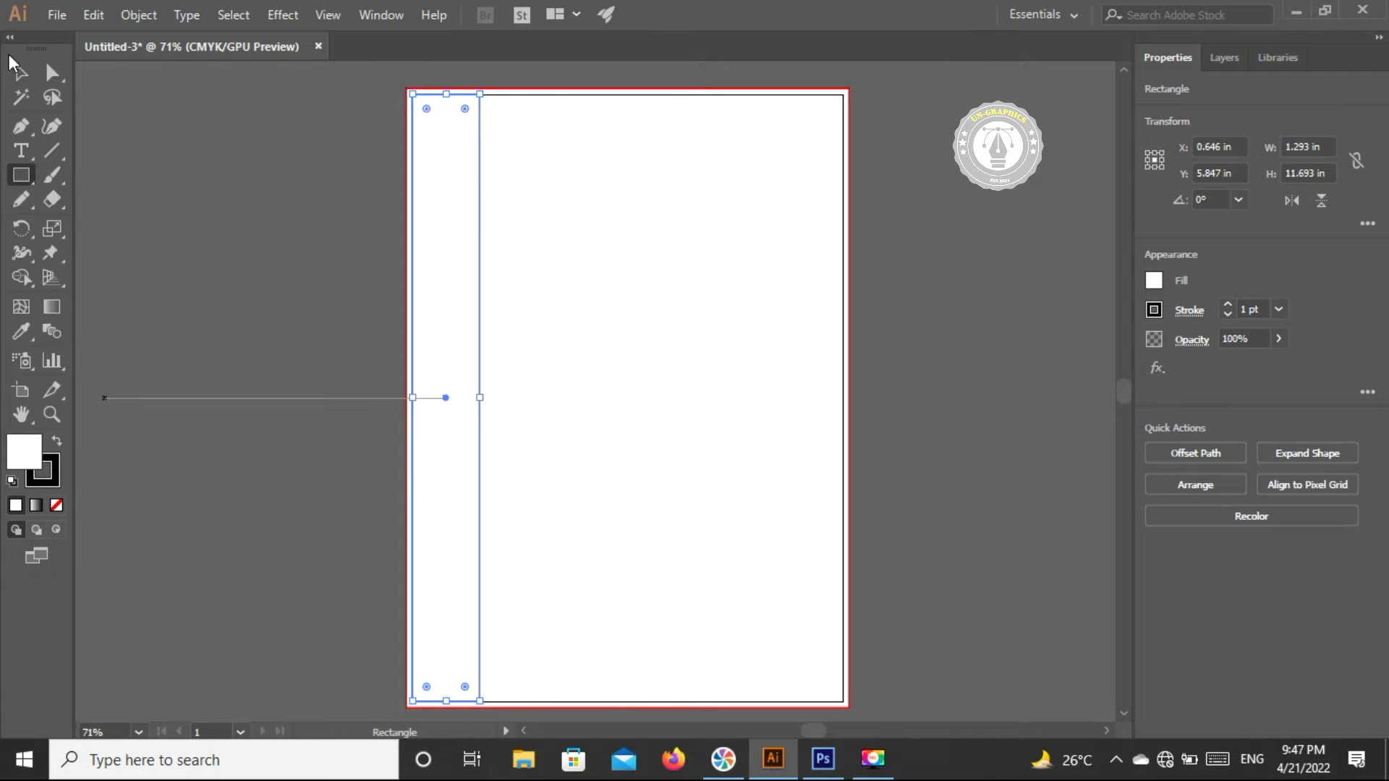
pyautogui.click(21, 72)
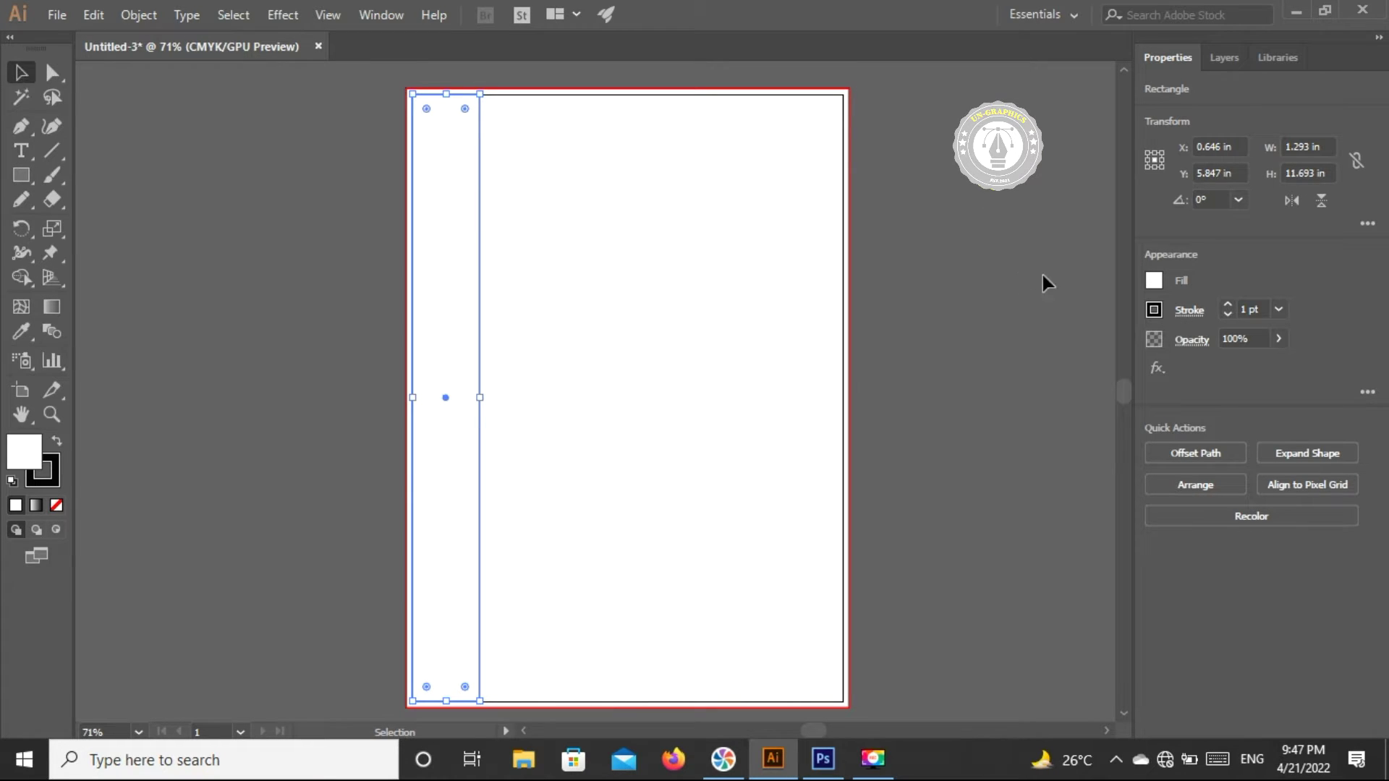
# - Fill the strip with a dark teal swatch edited to C100 M56 Y49 K0
pyautogui.click(1155, 280)
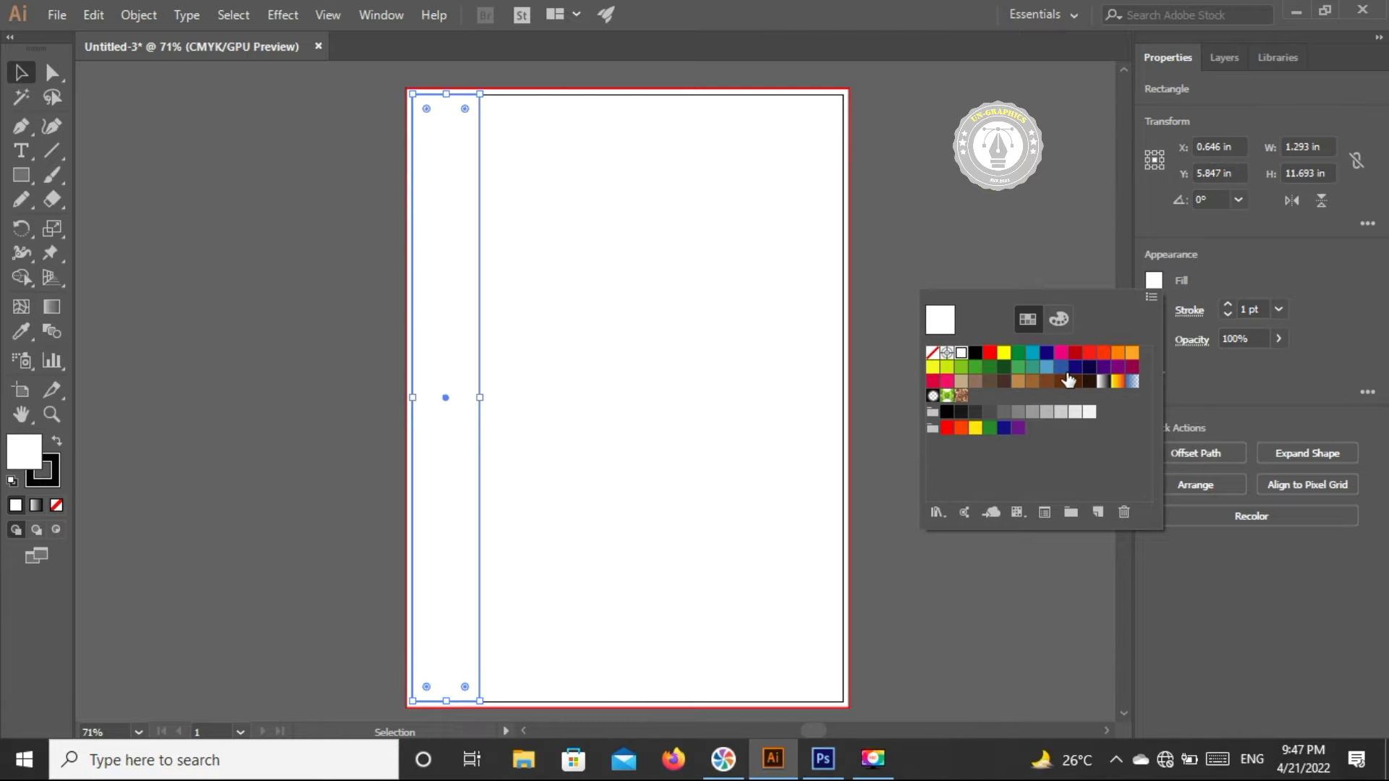
pyautogui.click(1075, 368)
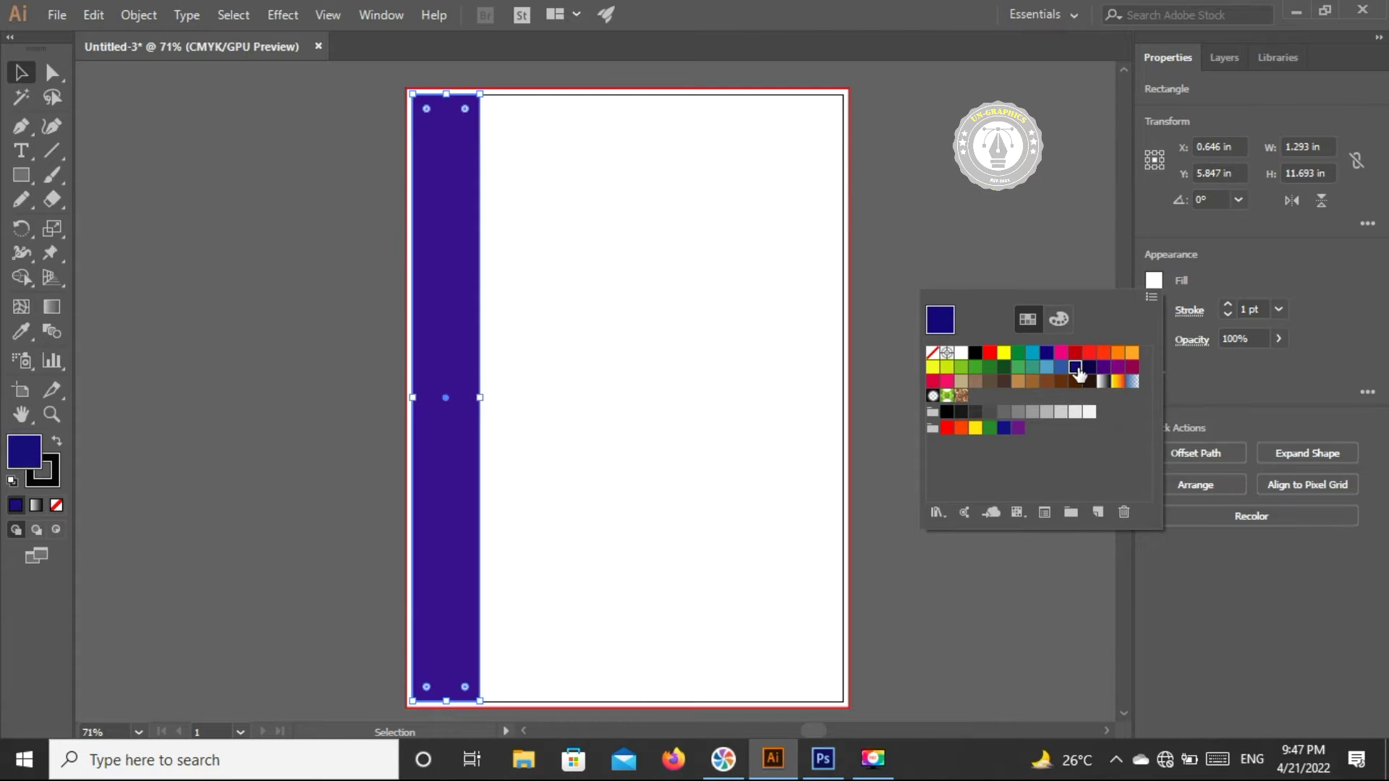
pyautogui.doubleClick(1076, 368)
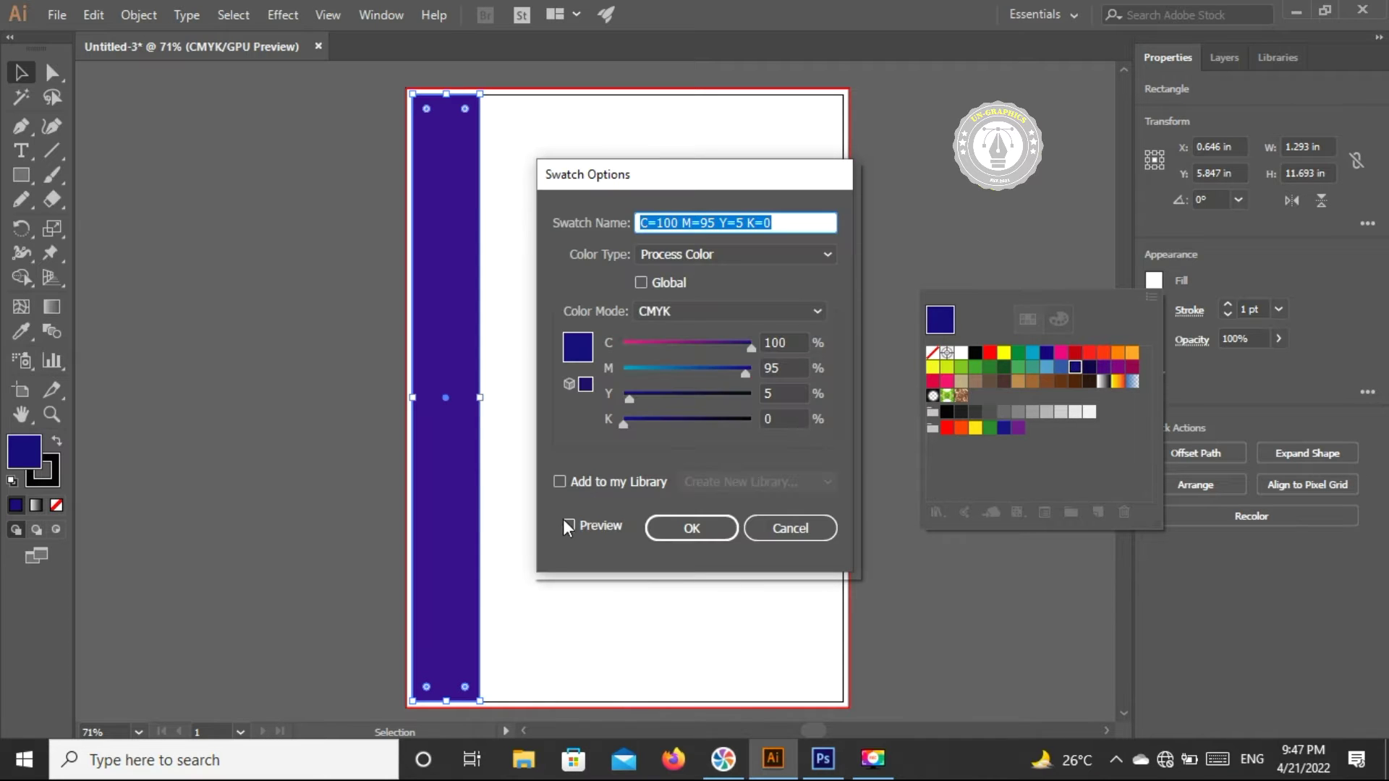
pyautogui.click(568, 526)
pyautogui.moveTo(743, 375); pyautogui.dragTo(693, 380)
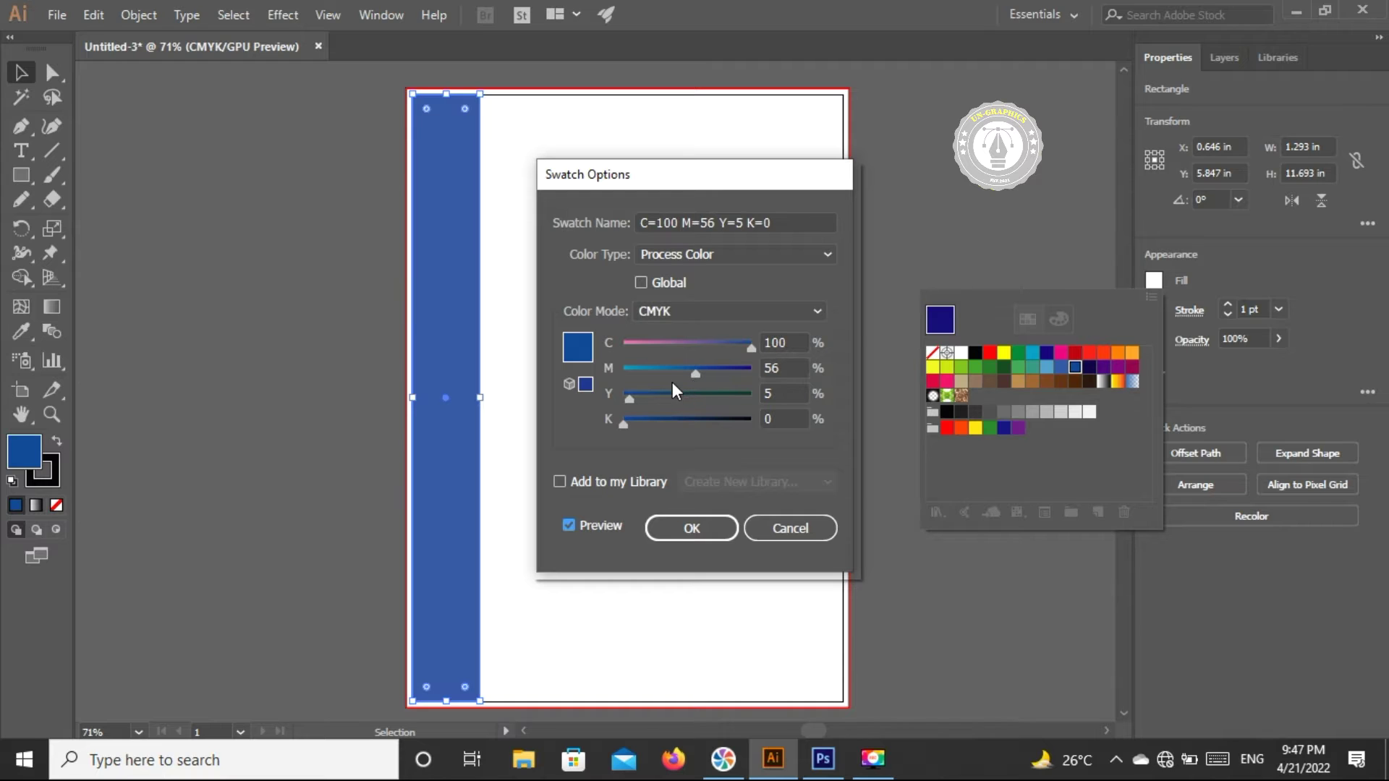
pyautogui.moveTo(630, 398); pyautogui.dragTo(684, 397)
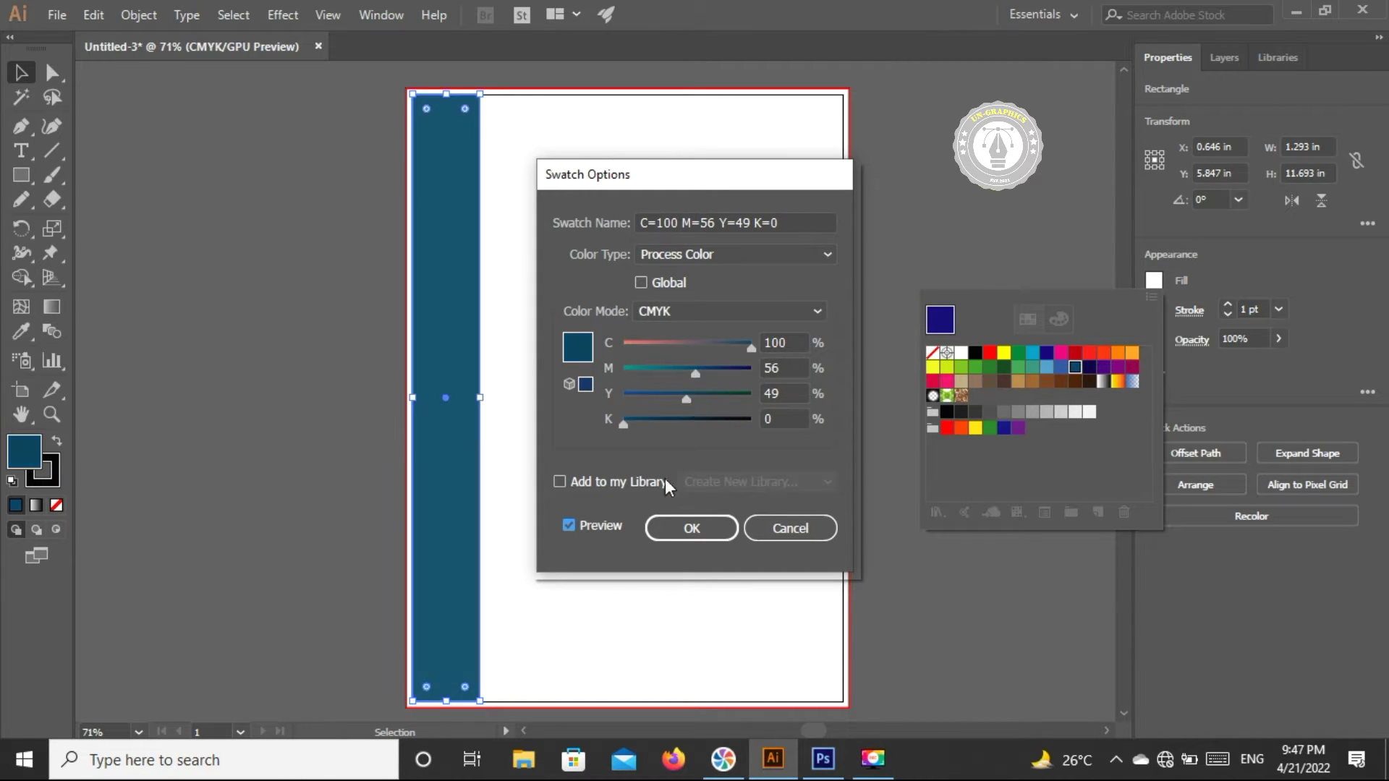
pyautogui.click(687, 527)
pyautogui.click(943, 206)
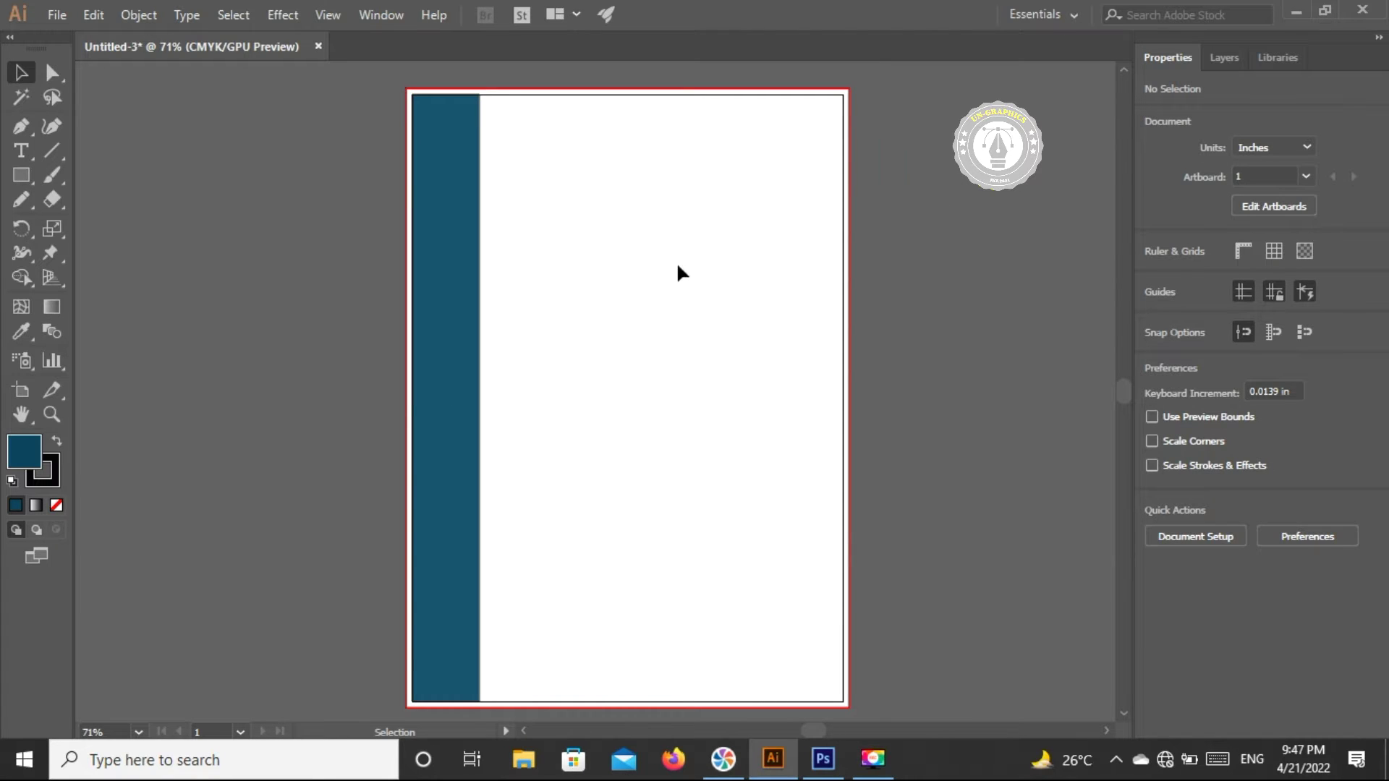
# - Nudge the teal sidebar slightly to the right
pyautogui.click(444, 341)
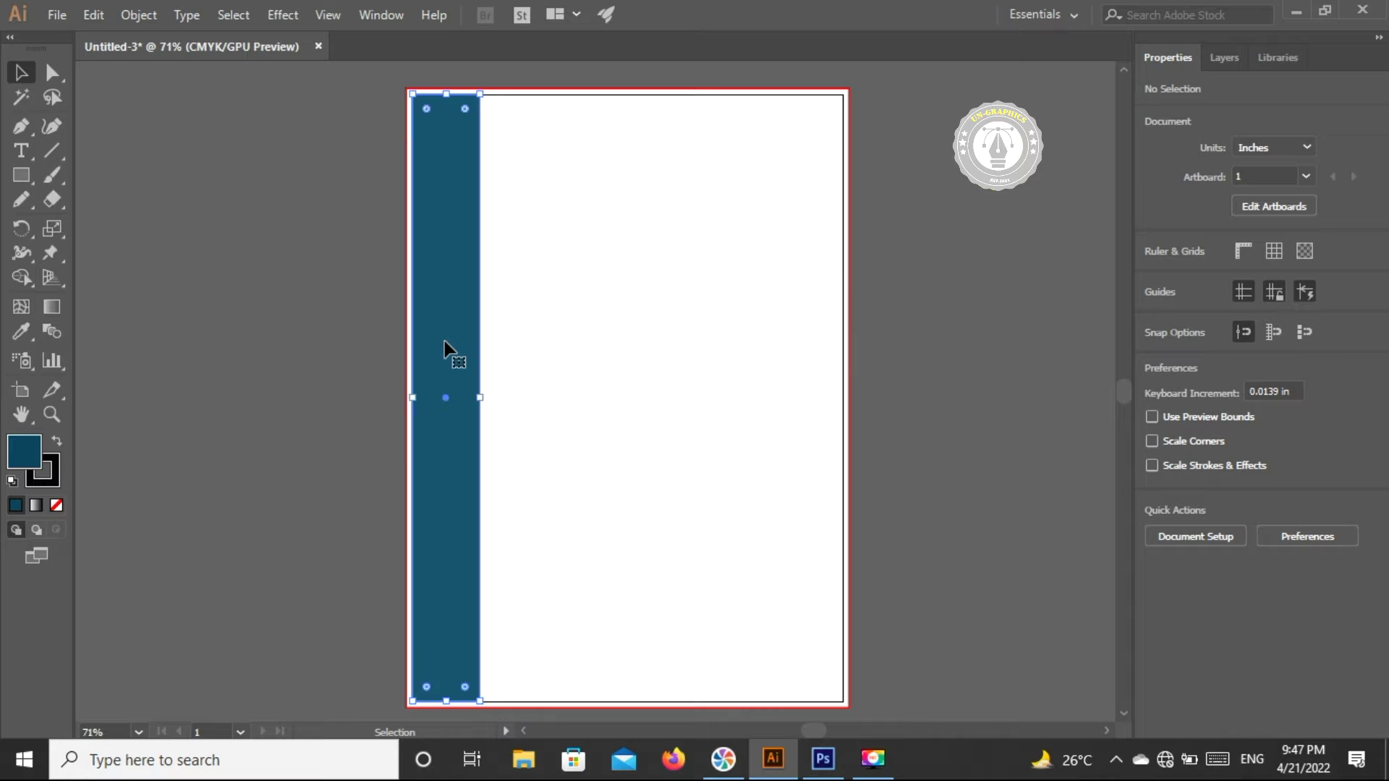
pyautogui.moveTo(444, 347); pyautogui.dragTo(449, 348)
pyautogui.click(349, 331)
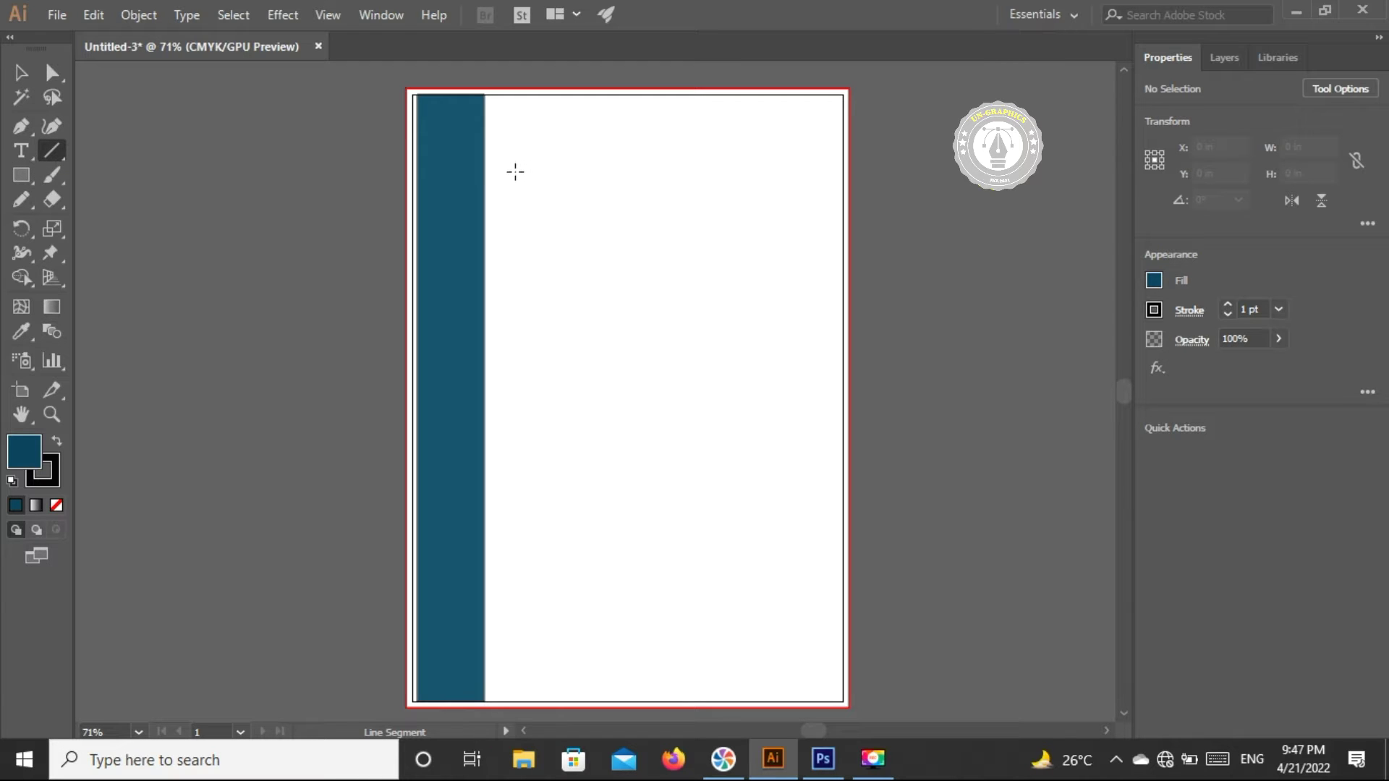
# - Draw a horizontal rule near the page top, right of the sidebar, with a 3 pt dark teal stroke
pyautogui.moveTo(515, 171); pyautogui.dragTo(797, 178)
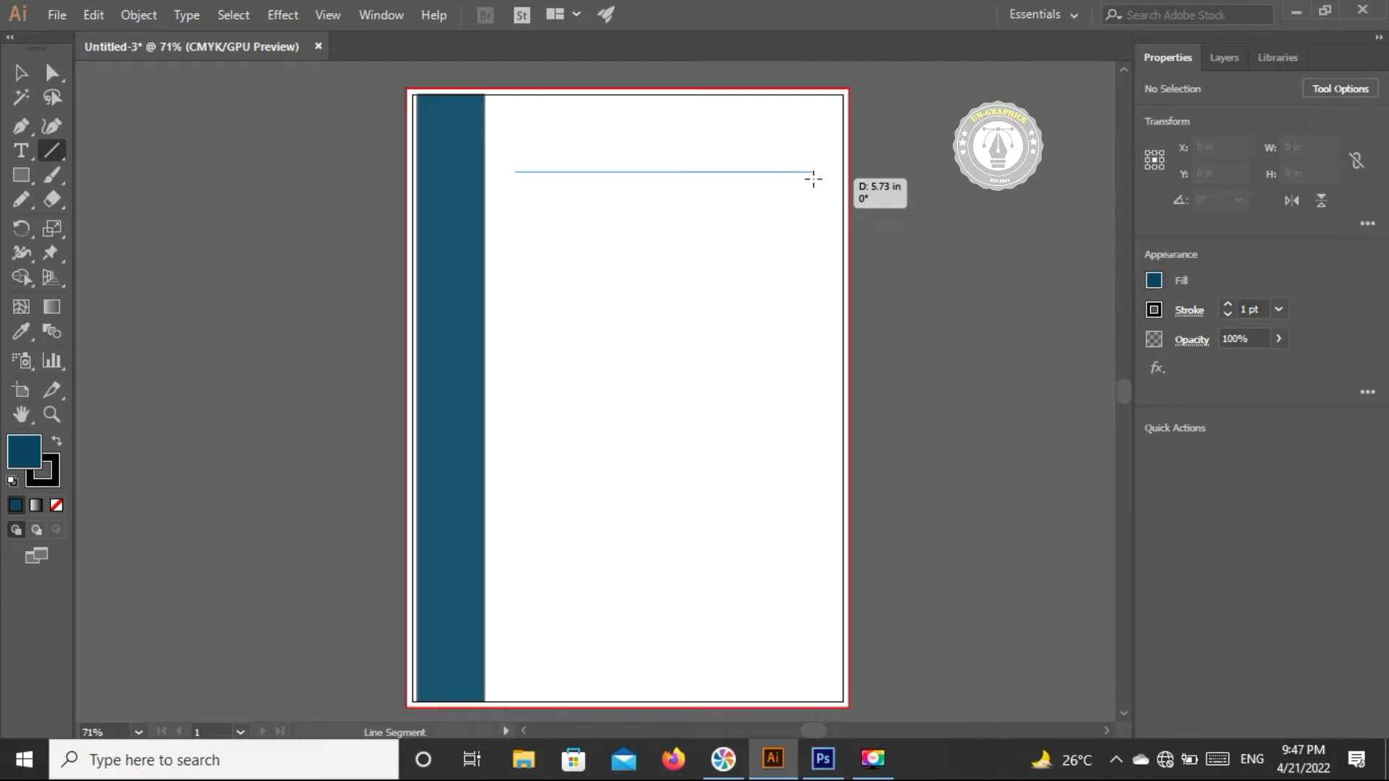
pyautogui.moveTo(797, 178); pyautogui.dragTo(796, 174)
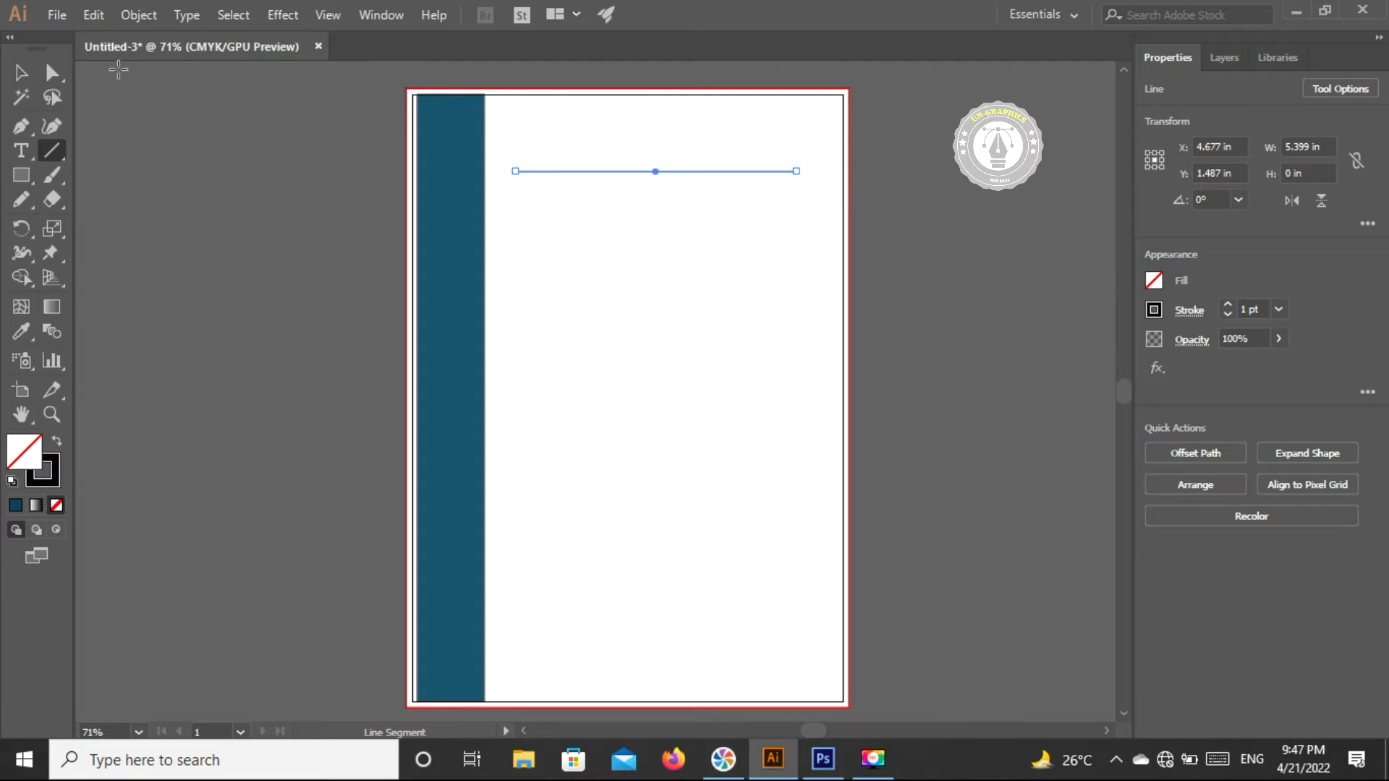
pyautogui.click(22, 74)
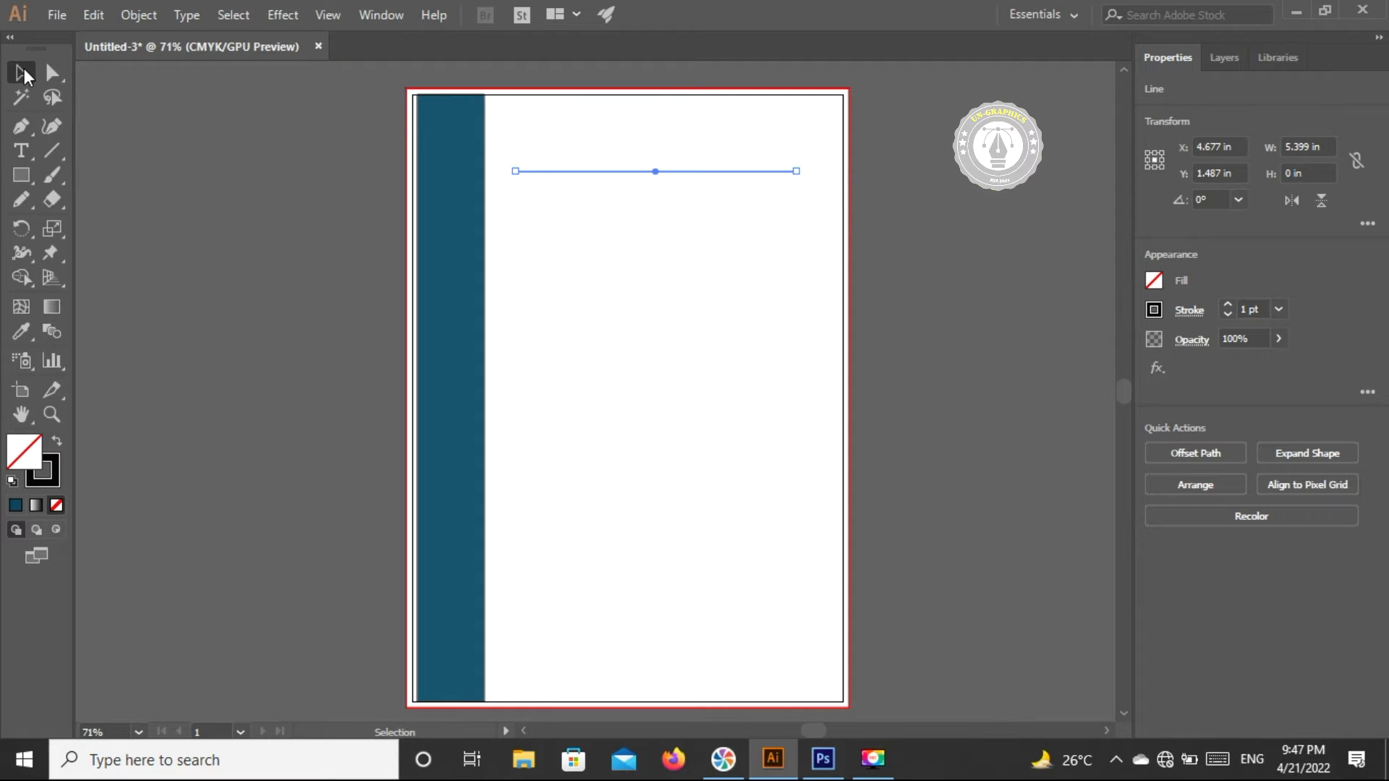
pyautogui.click(1228, 305)
pyautogui.click(1155, 308)
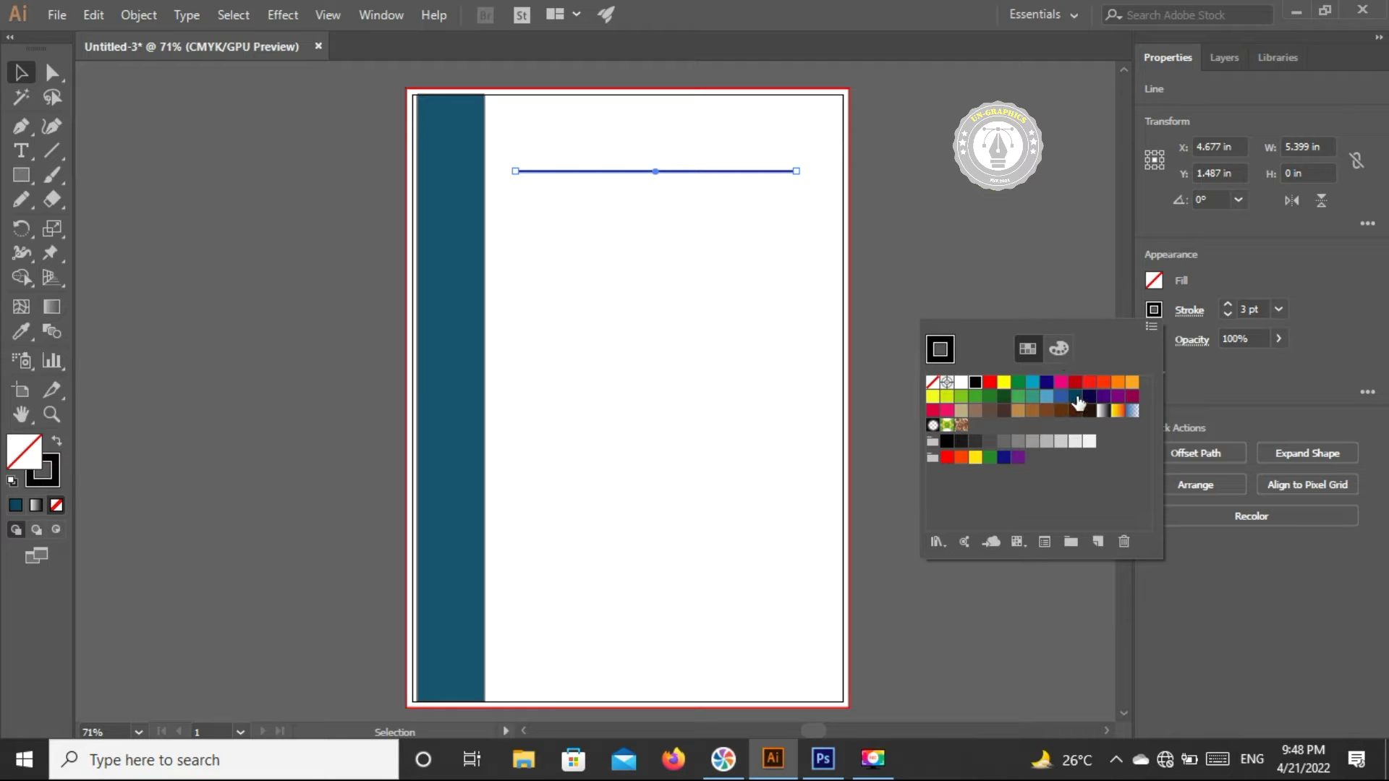
pyautogui.click(1077, 403)
pyautogui.click(984, 195)
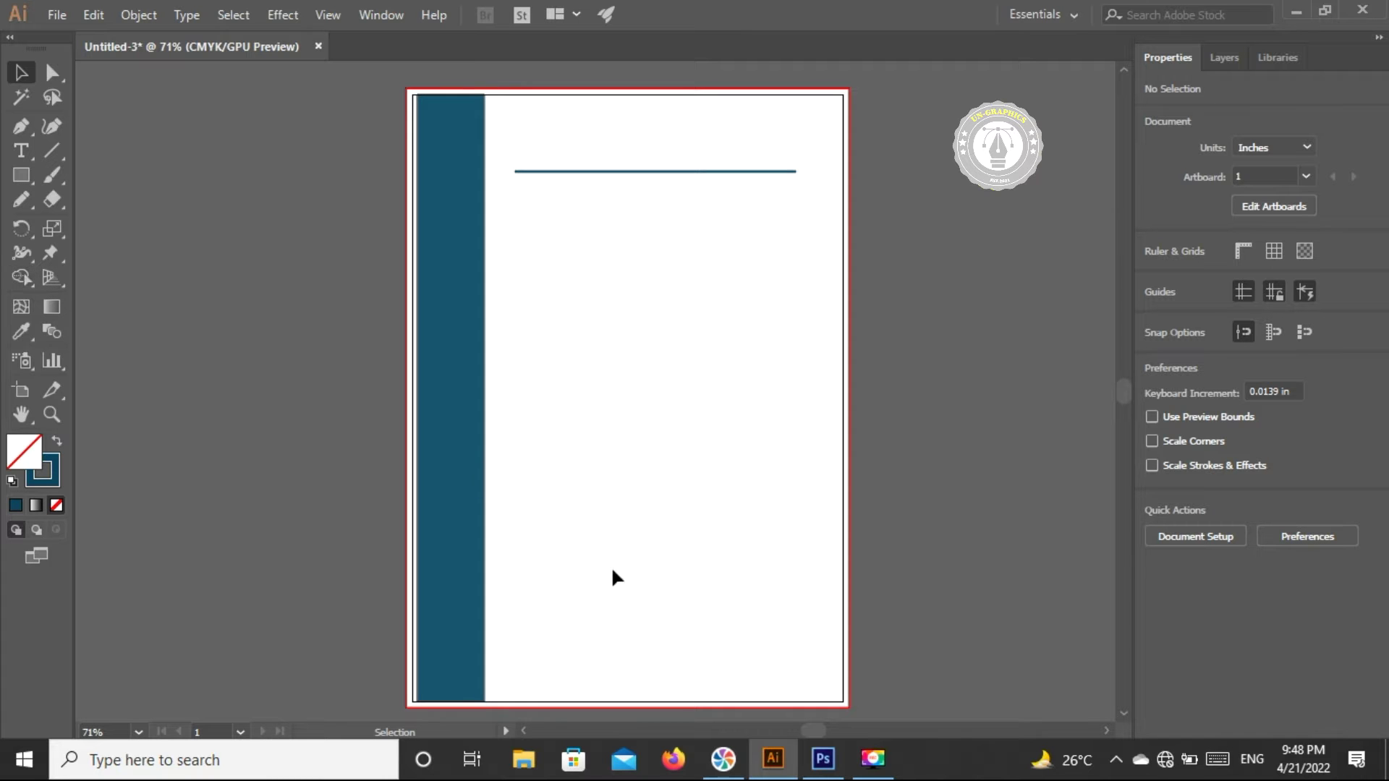
pyautogui.press('a')
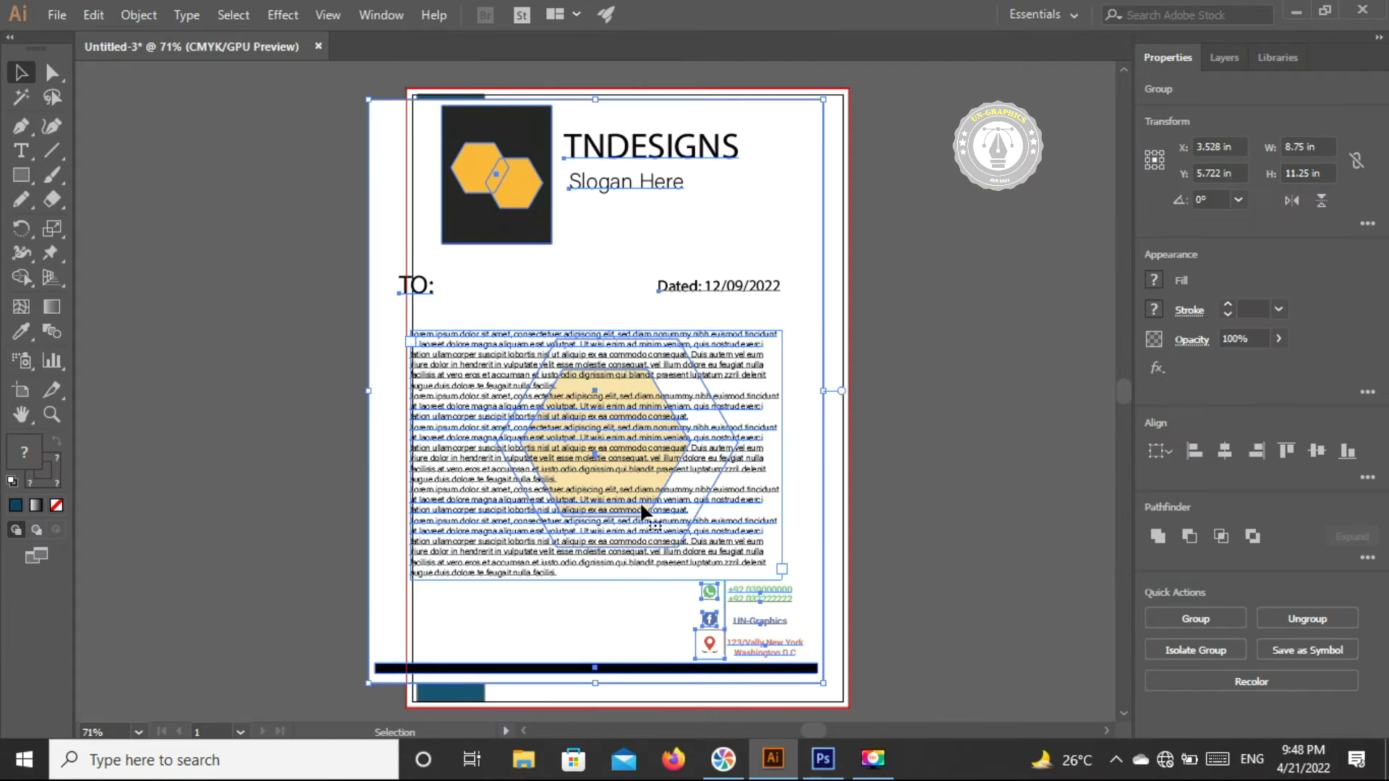
# - Drag the contact icons and text from Icons.ai onto the letterhead page
pyautogui.press('v')
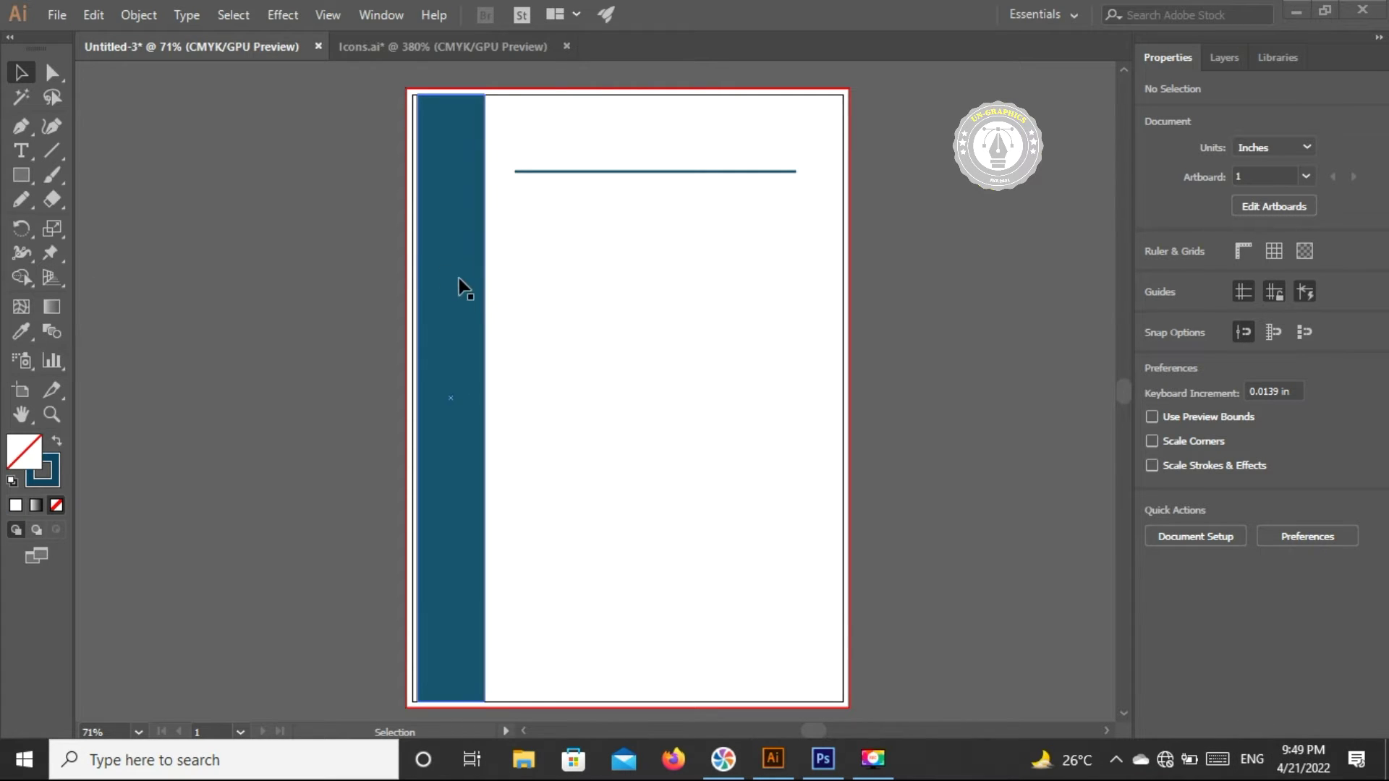
pyautogui.click(393, 46)
pyautogui.click(575, 302)
pyautogui.moveTo(575, 302)
pyautogui.mouseDown()
pyautogui.moveTo(220, 41)
pyautogui.moveTo(240, 62)
pyautogui.mouseUp()
pyautogui.moveTo(557, 518); pyautogui.dragTo(700, 642)
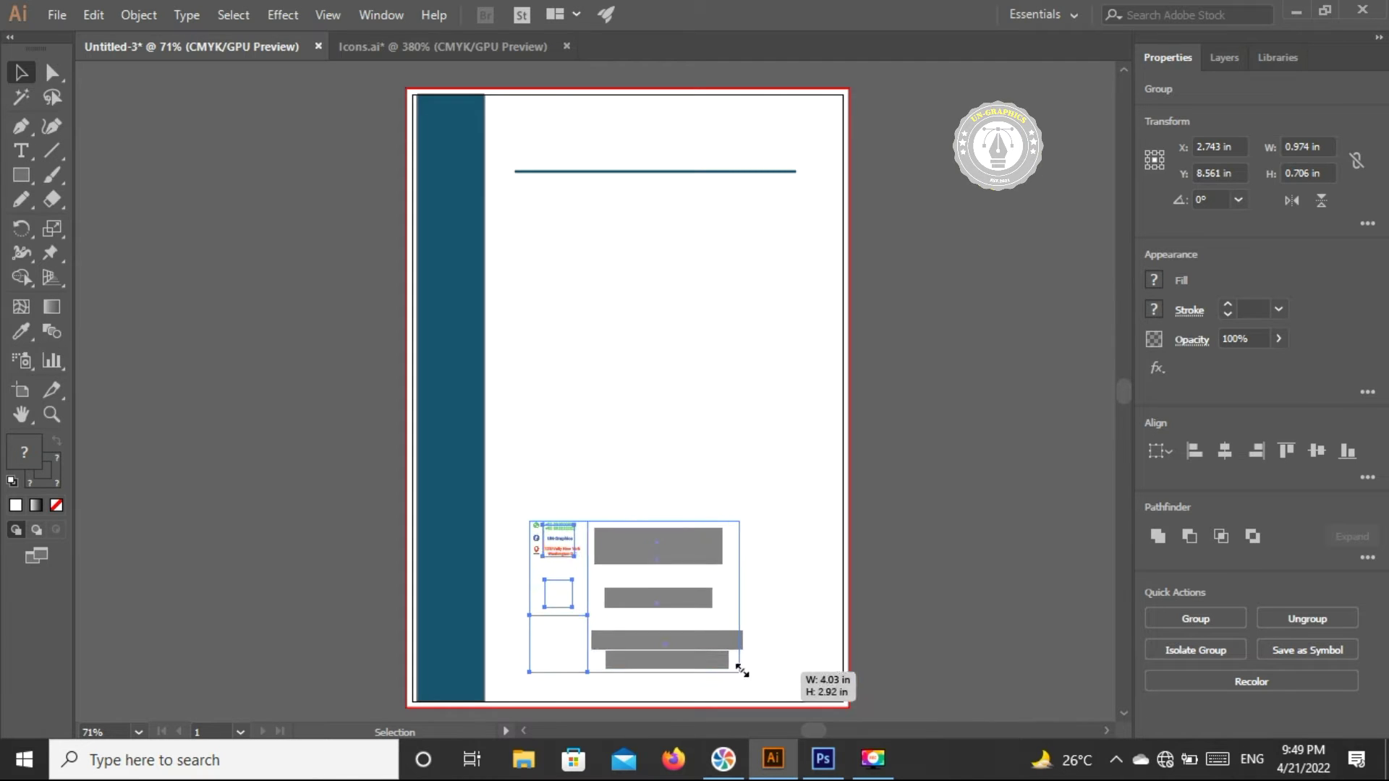
# - Move the contact group lower and shrink it to 2.173 × 1.575 in
pyautogui.moveTo(657, 617)
pyautogui.mouseDown()
pyautogui.moveTo(657, 632)
pyautogui.moveTo(662, 613)
pyautogui.mouseUp()
pyautogui.moveTo(599, 574)
pyautogui.mouseDown()
pyautogui.moveTo(612, 629)
pyautogui.moveTo(597, 612)
pyautogui.mouseUp()
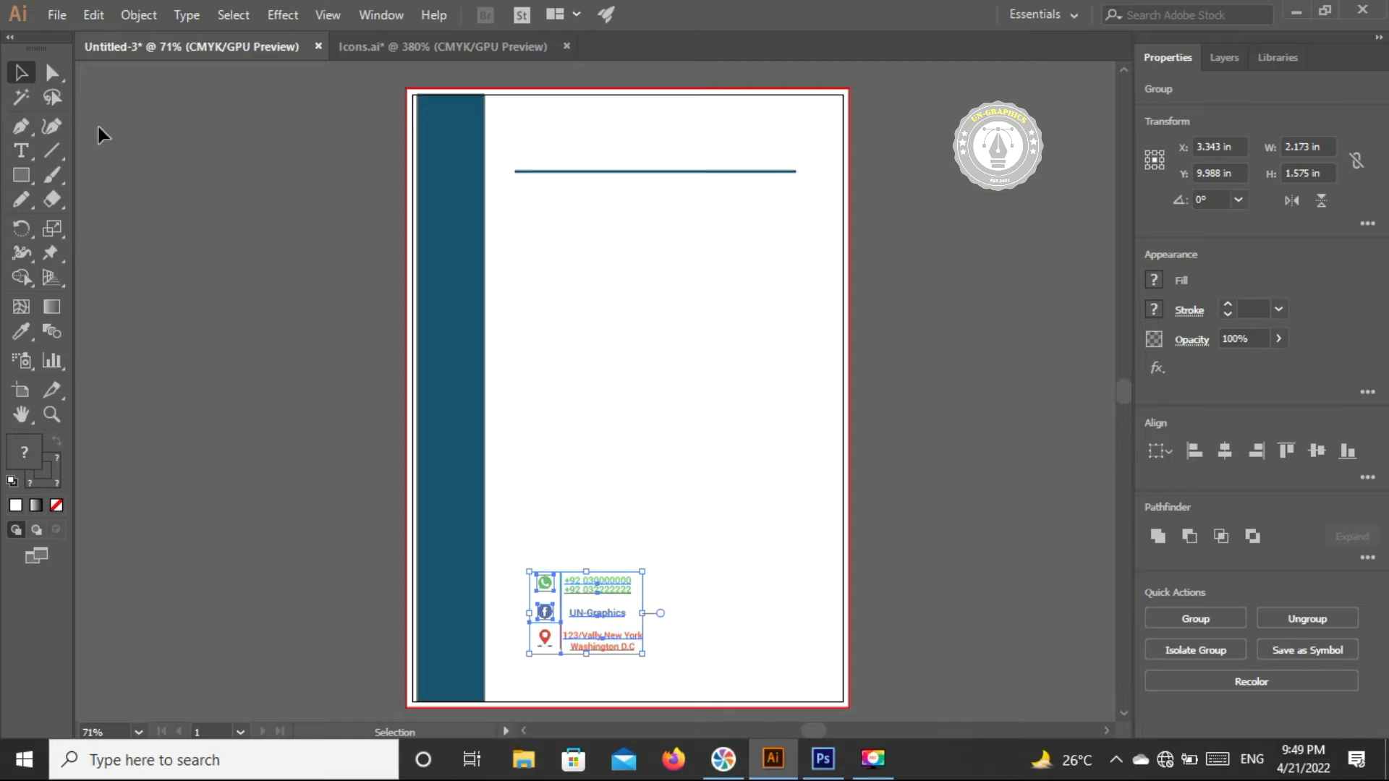
pyautogui.click(50, 148)
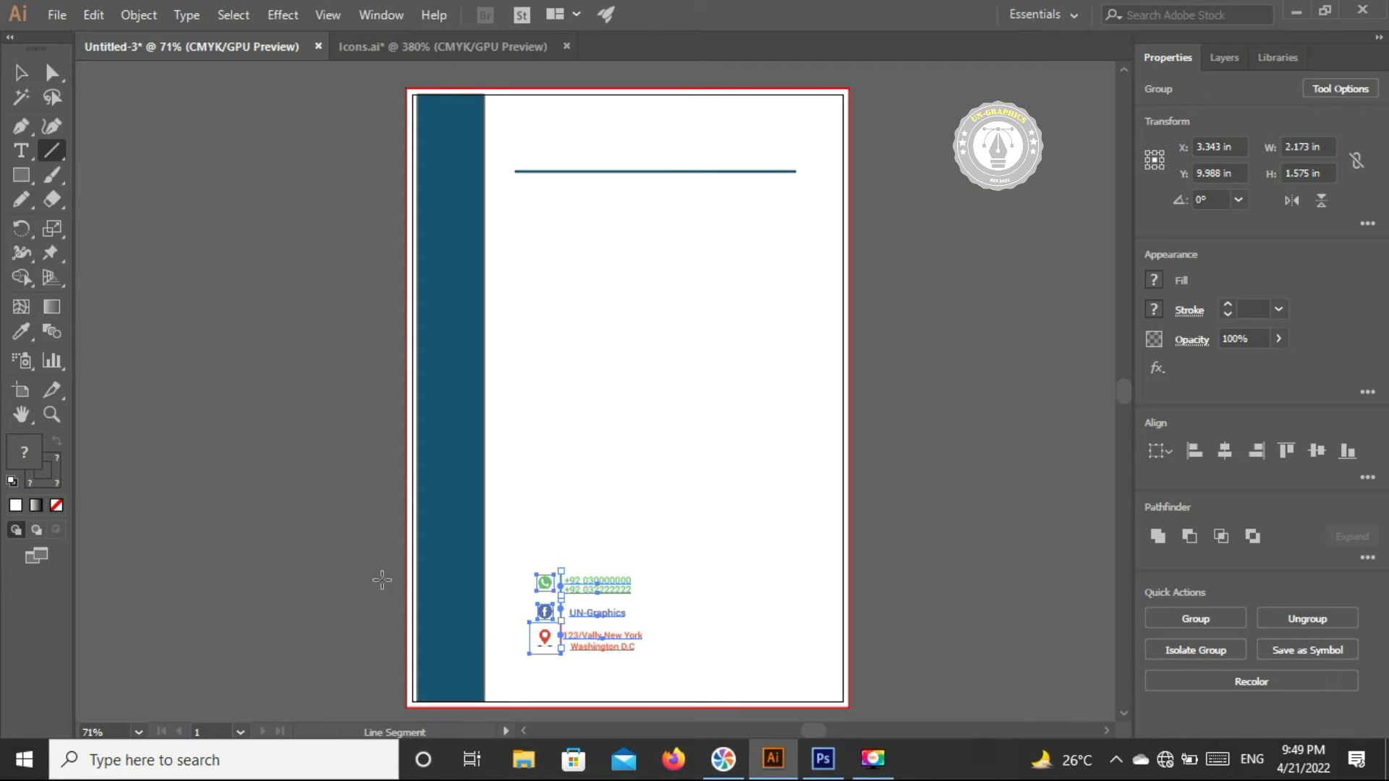
# - Draw a 6 pt horizontal rule about 6.4 in long across the page bottom
pyautogui.moveTo(484, 661); pyautogui.dragTo(807, 660)
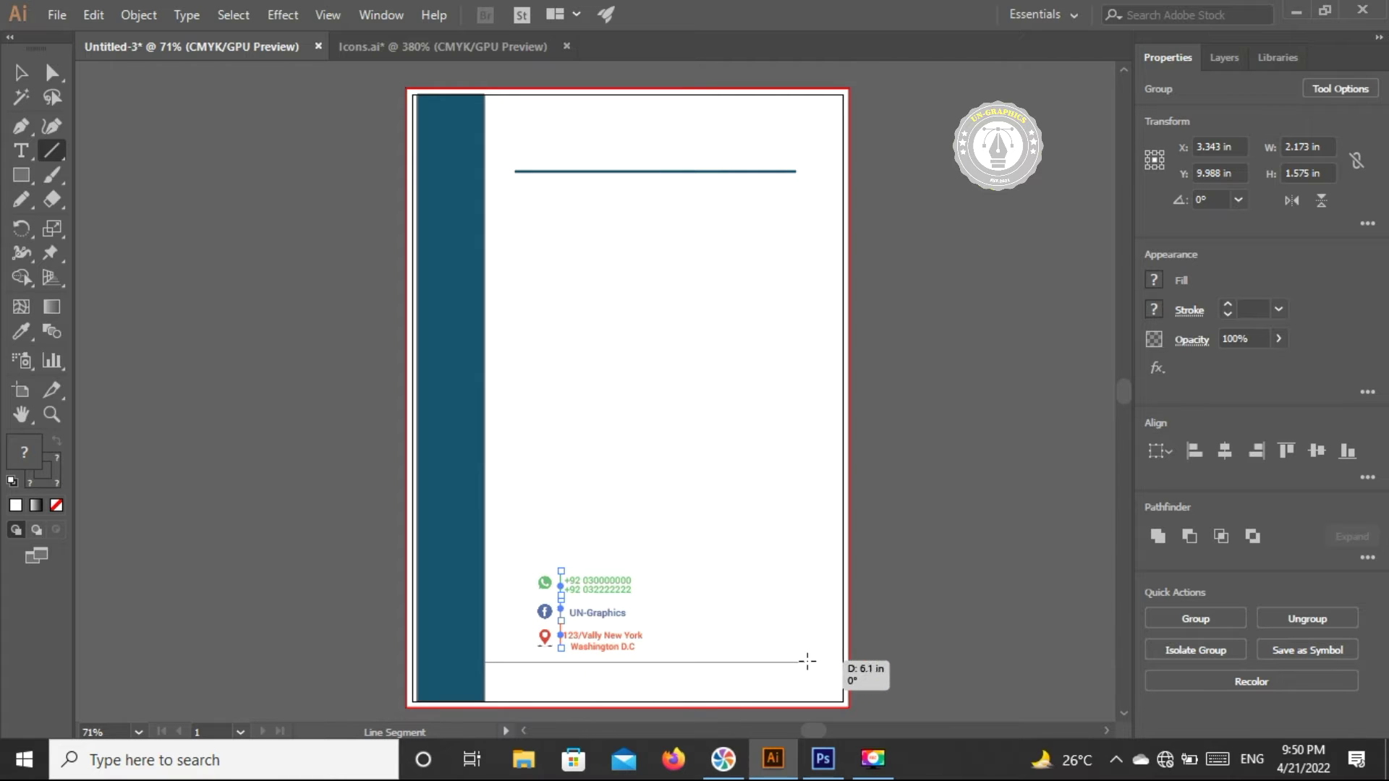
pyautogui.moveTo(807, 660); pyautogui.dragTo(819, 661)
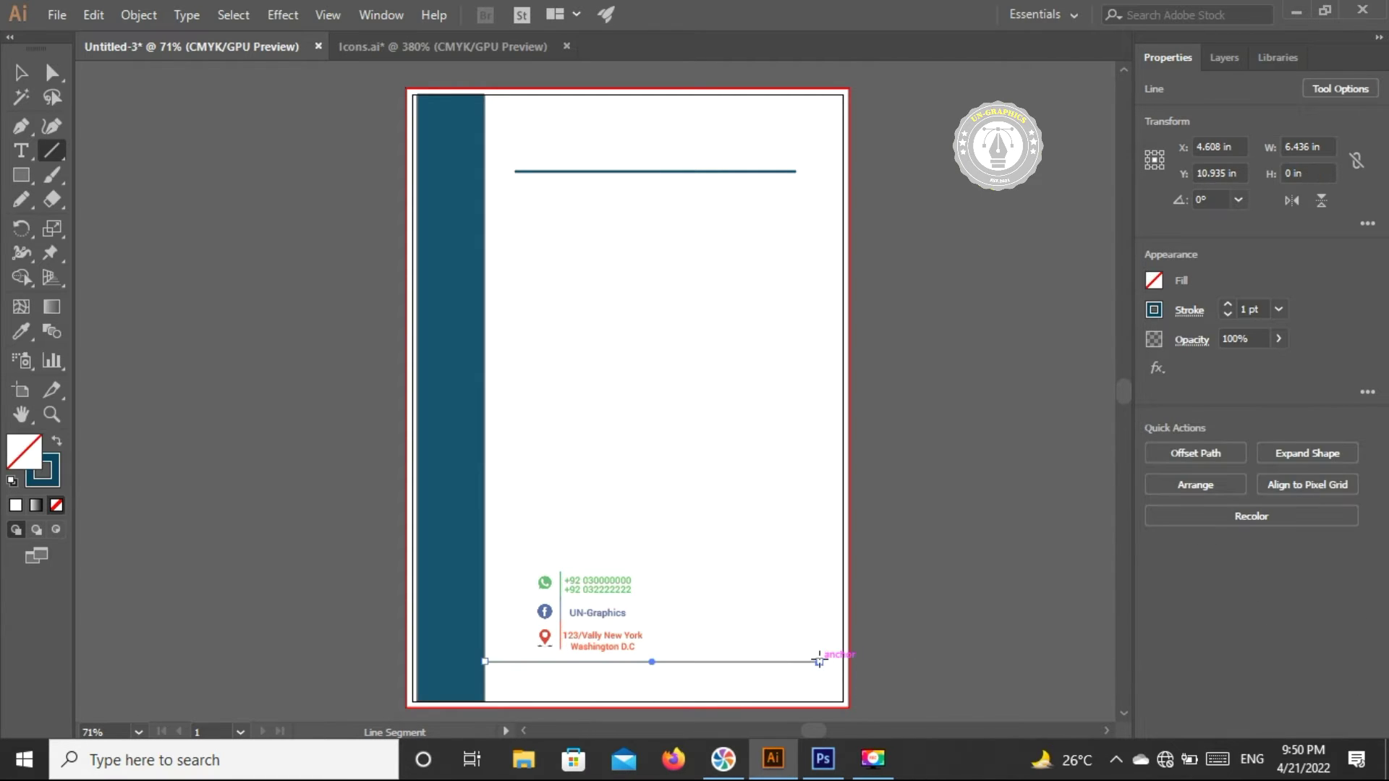
pyautogui.click(1227, 302)
pyautogui.click(1226, 302)
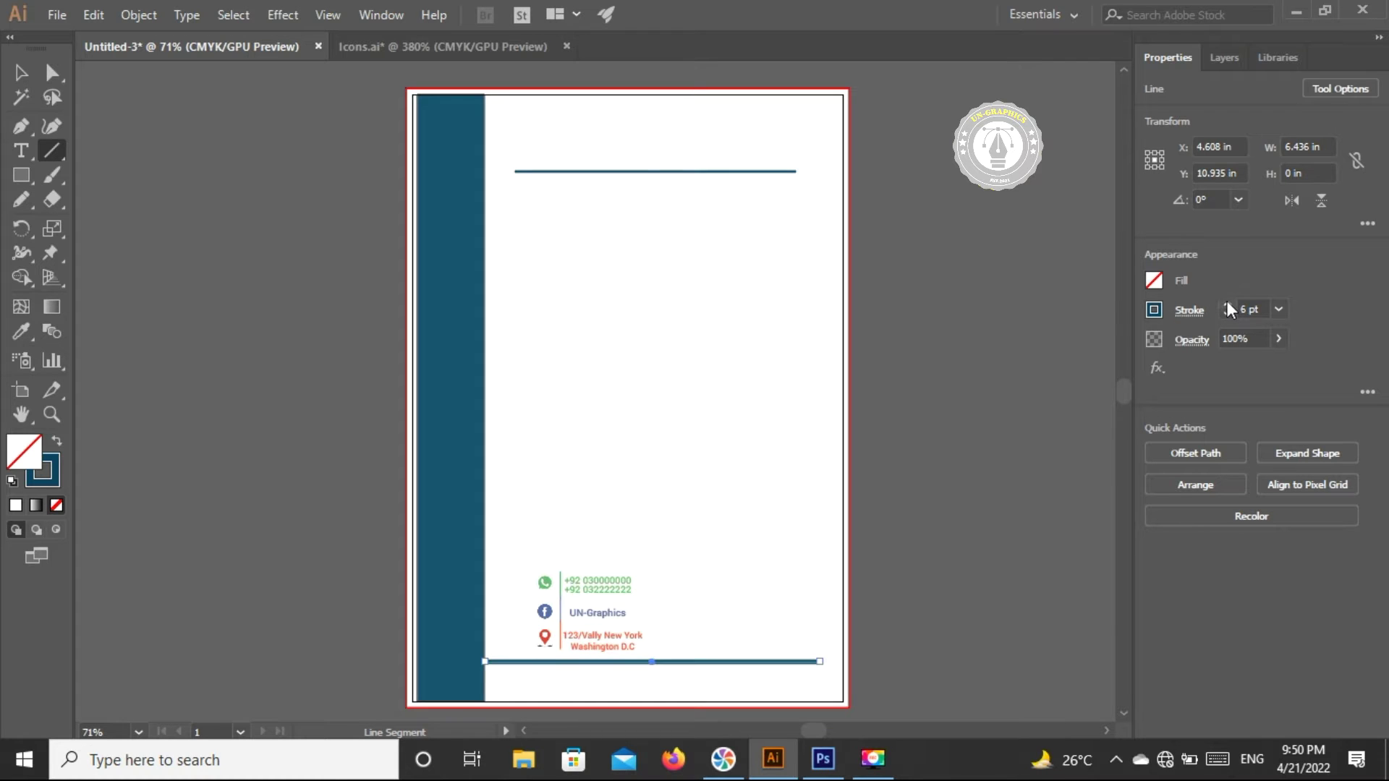
# - Enlarge the contact block to 2.625 × 1.903 in and set it just above the bottom rule
pyautogui.click(20, 73)
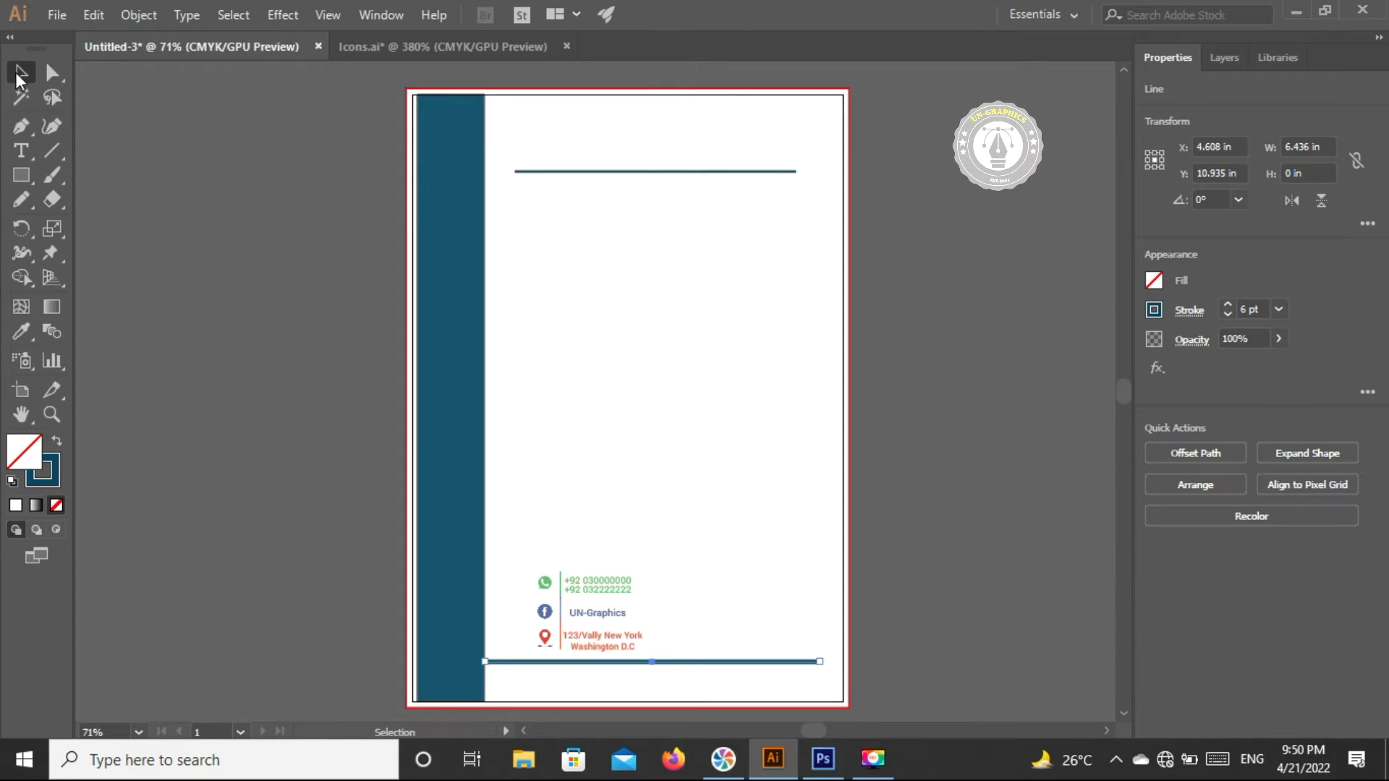
pyautogui.click(950, 382)
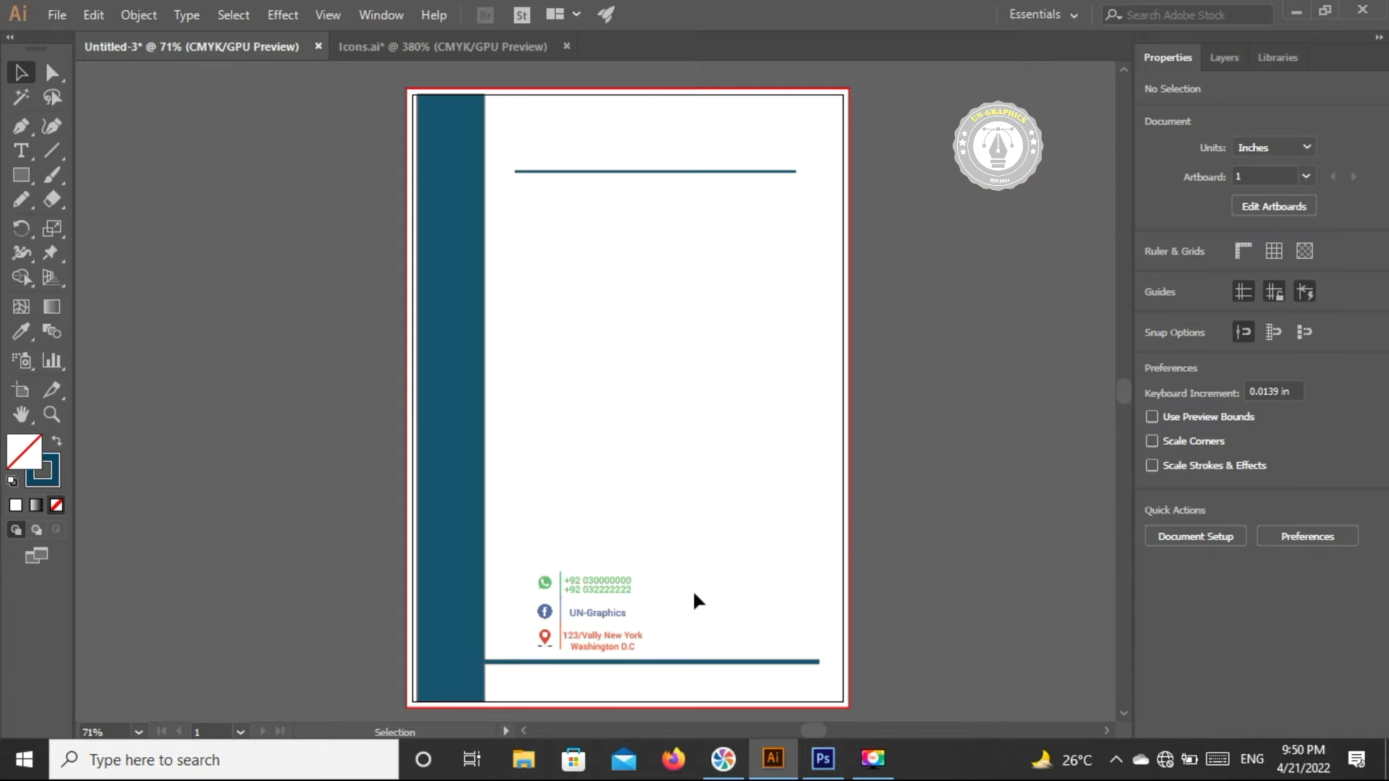
pyautogui.moveTo(609, 612); pyautogui.dragTo(578, 606)
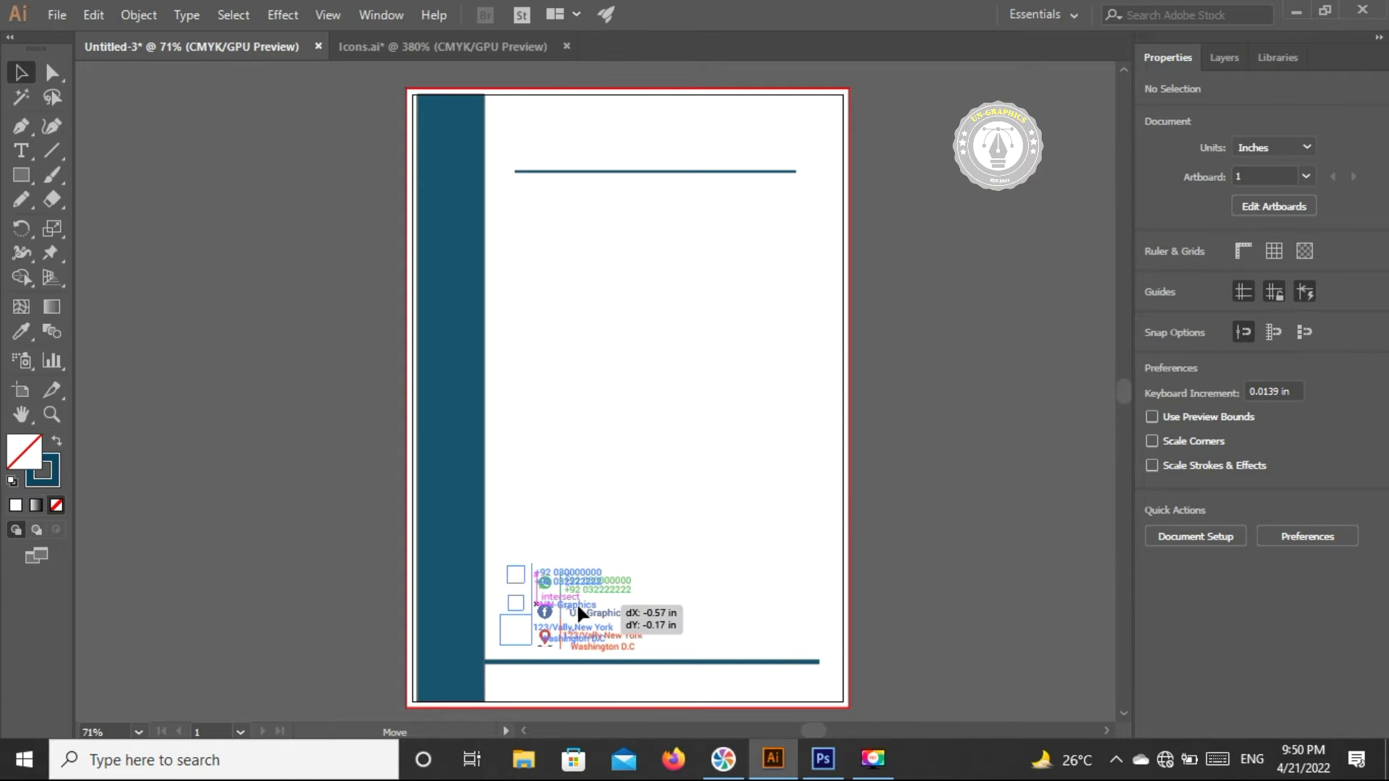
pyautogui.moveTo(613, 643); pyautogui.dragTo(636, 661)
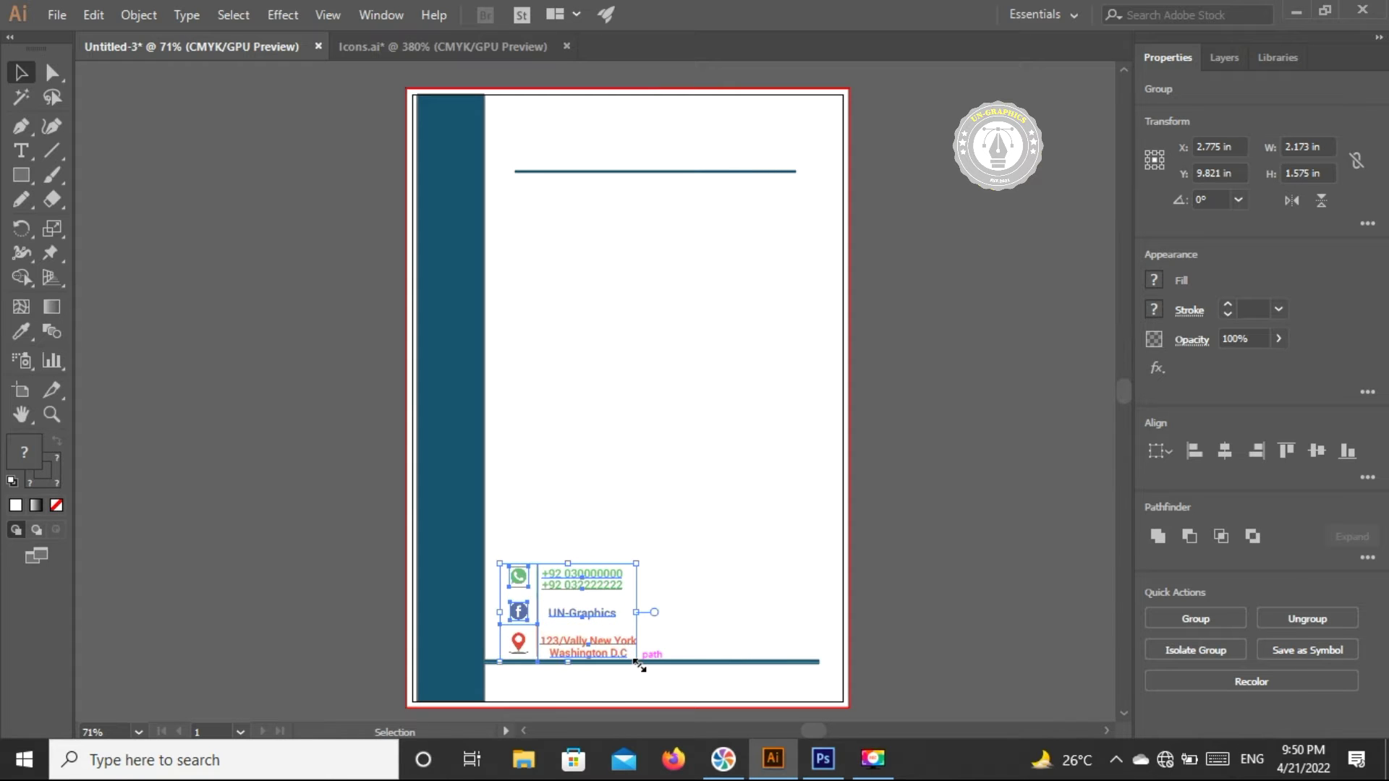
pyautogui.moveTo(567, 608)
pyautogui.mouseDown()
pyautogui.moveTo(566, 588)
pyautogui.moveTo(562, 598)
pyautogui.mouseUp()
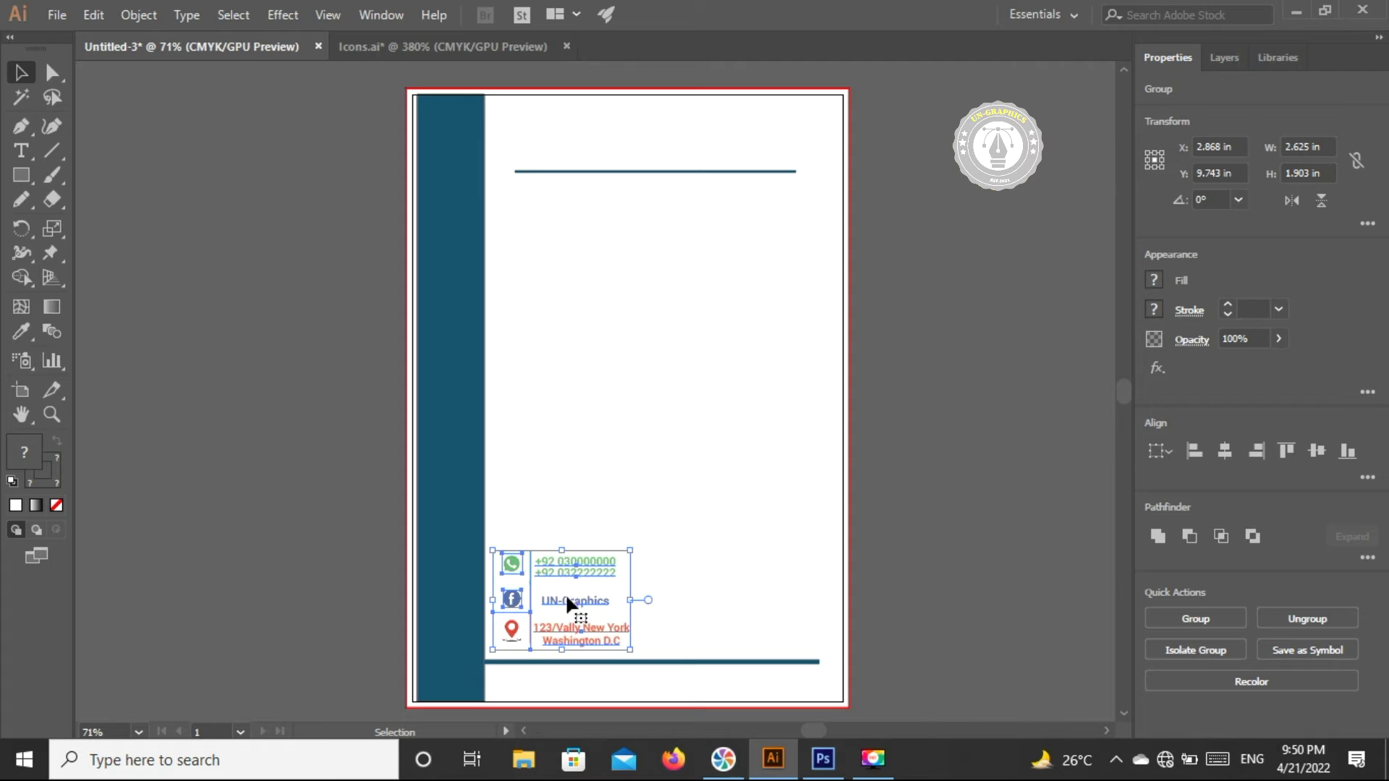
pyautogui.click(977, 551)
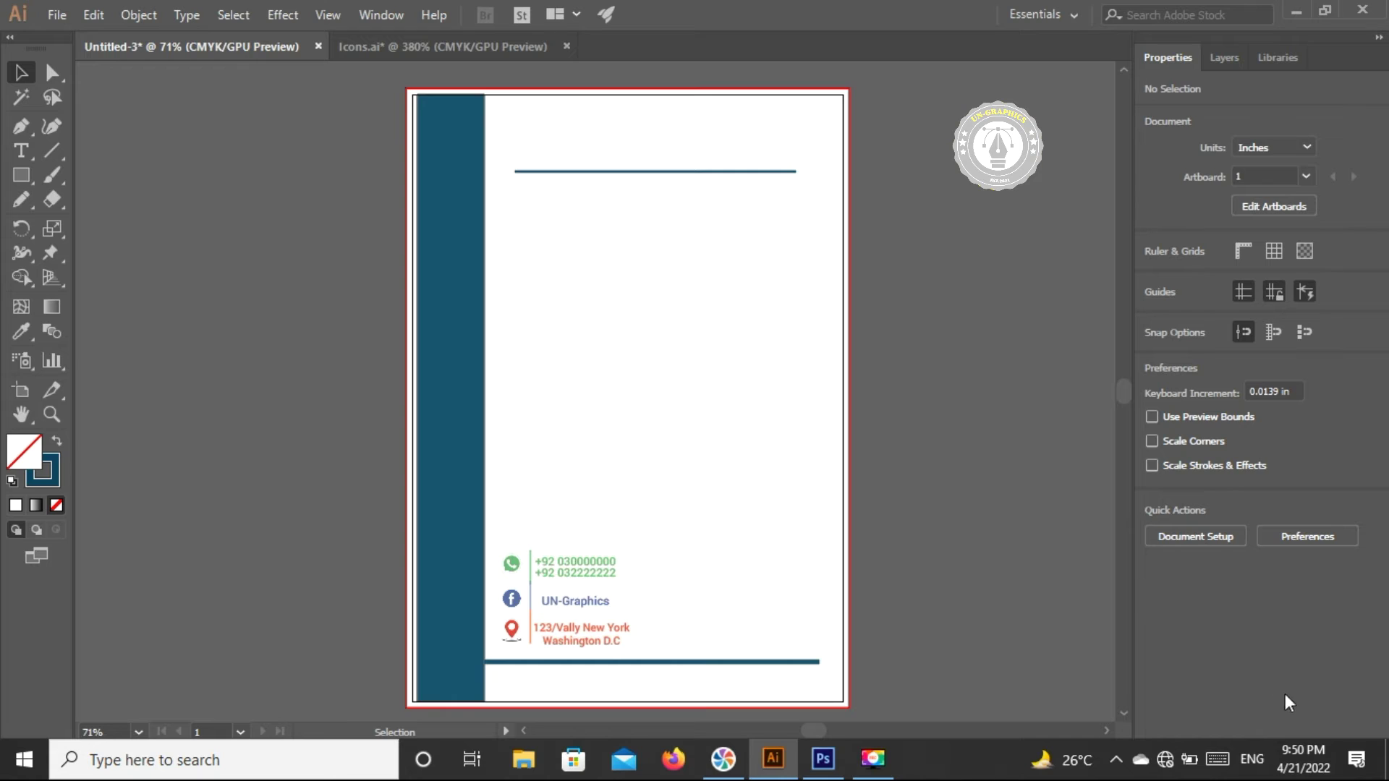
pyautogui.hotkey('ctrl', 'z')
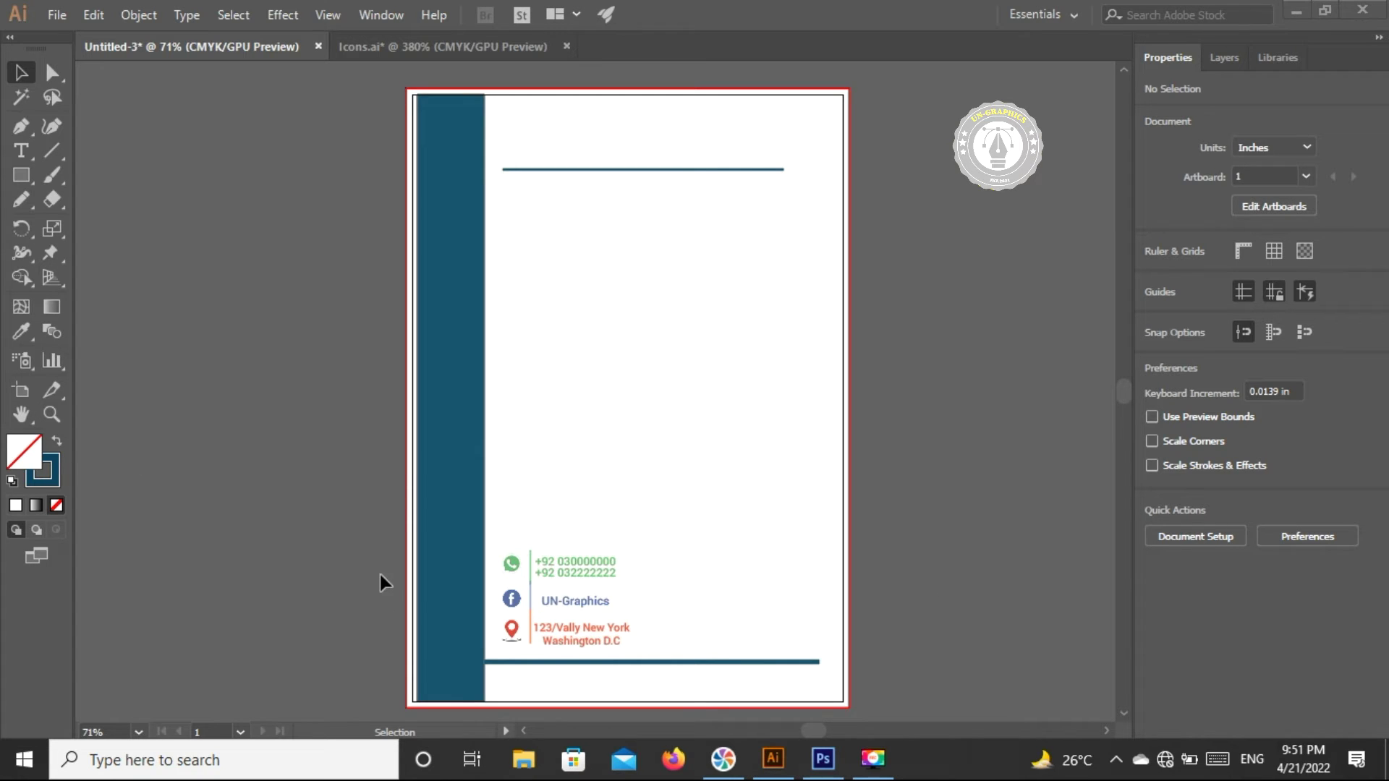
# - Type the 'EXPO....' heading text above the top teal rule
pyautogui.click(23, 144)
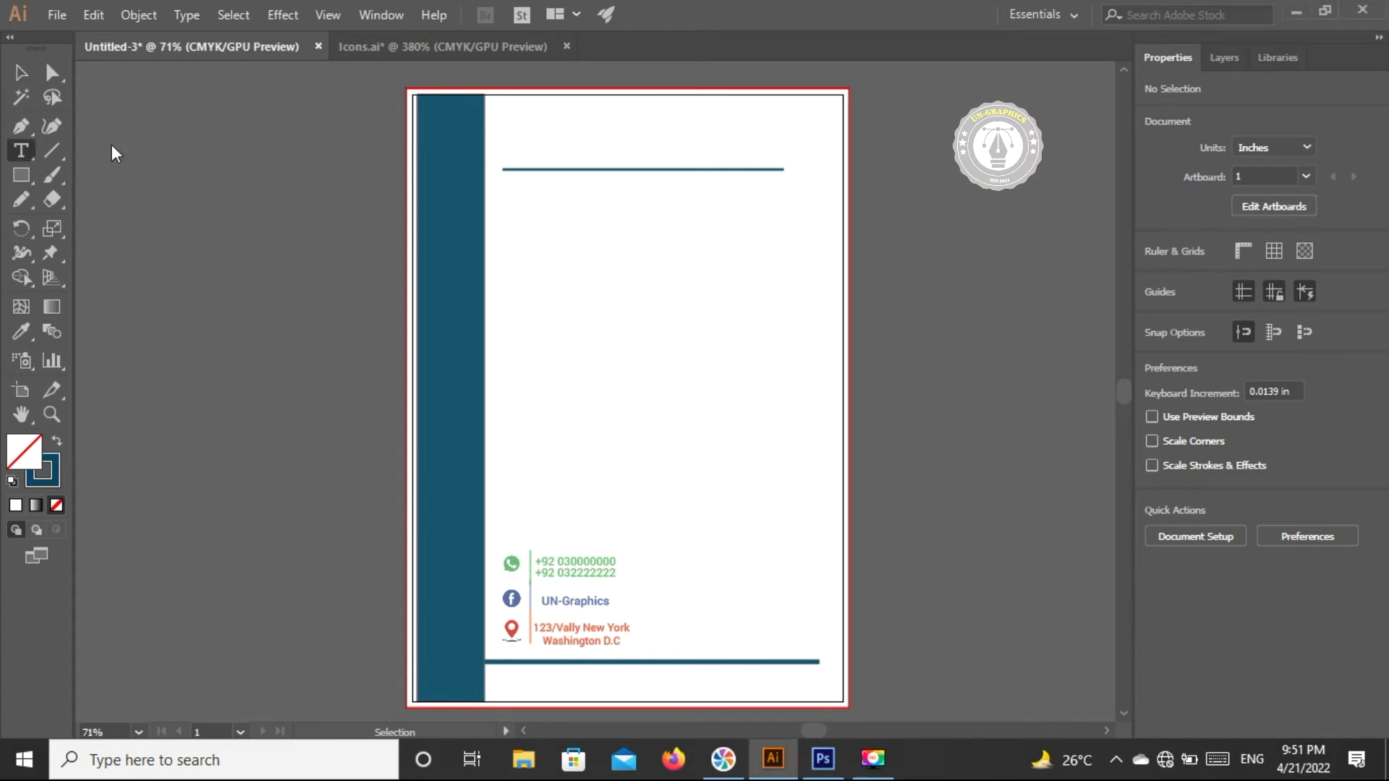
pyautogui.click(523, 149)
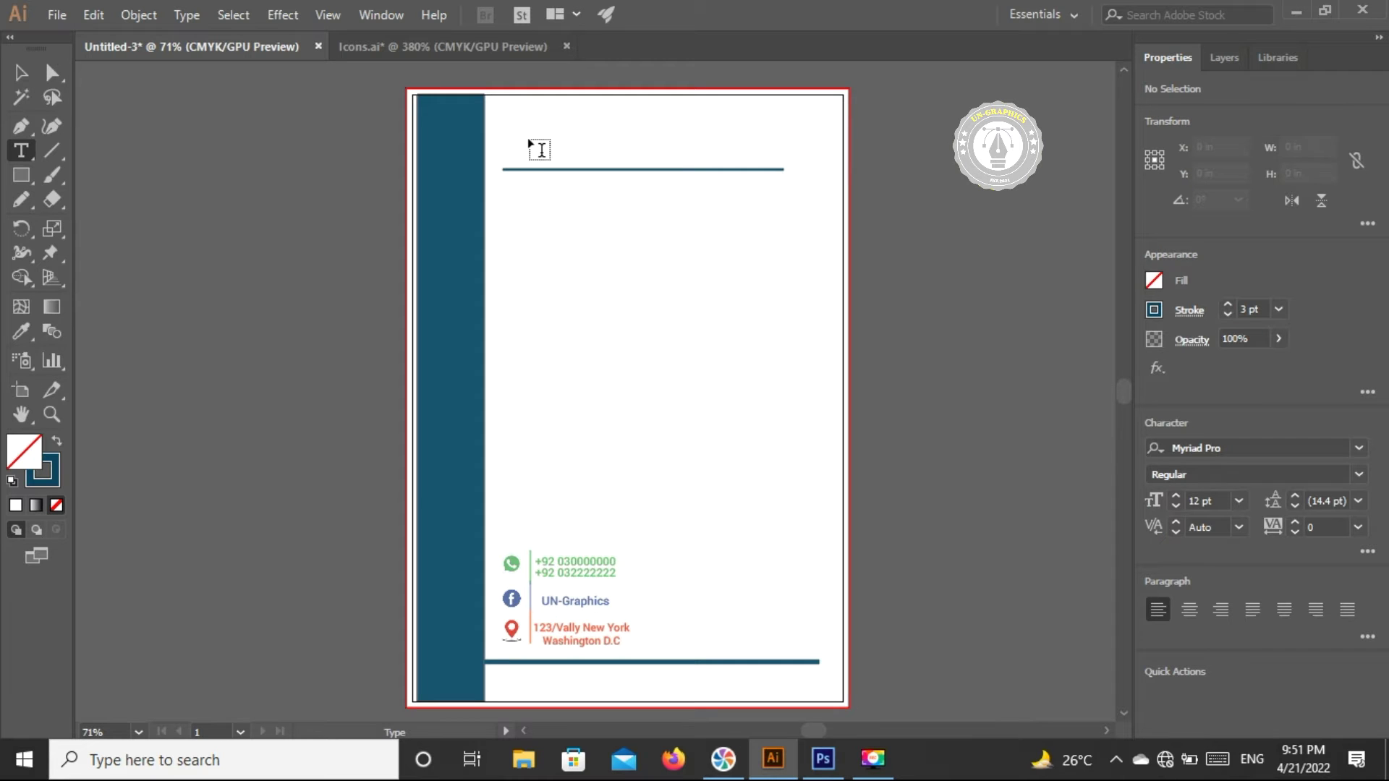
pyautogui.click(512, 138)
pyautogui.press('BackSpace')
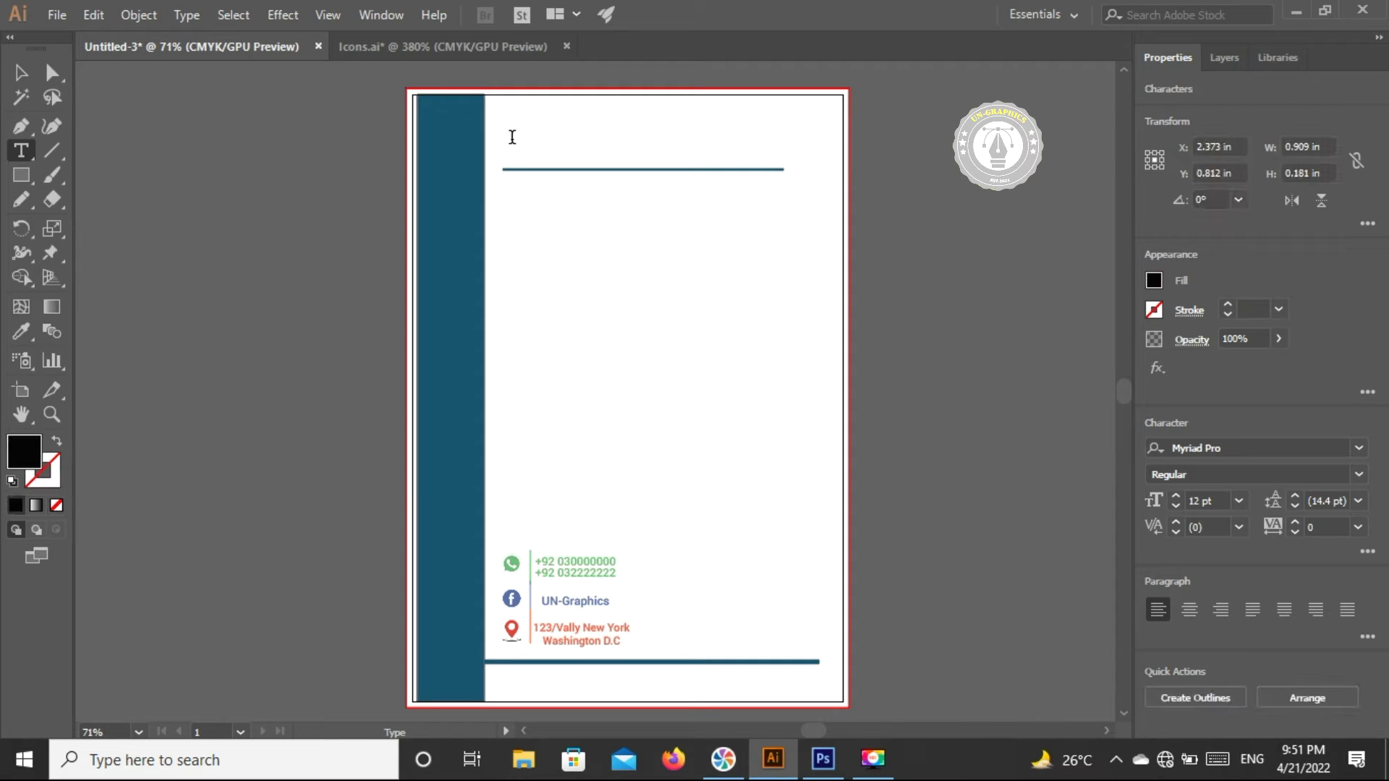
pyautogui.write('S')
pyautogui.write('O...')
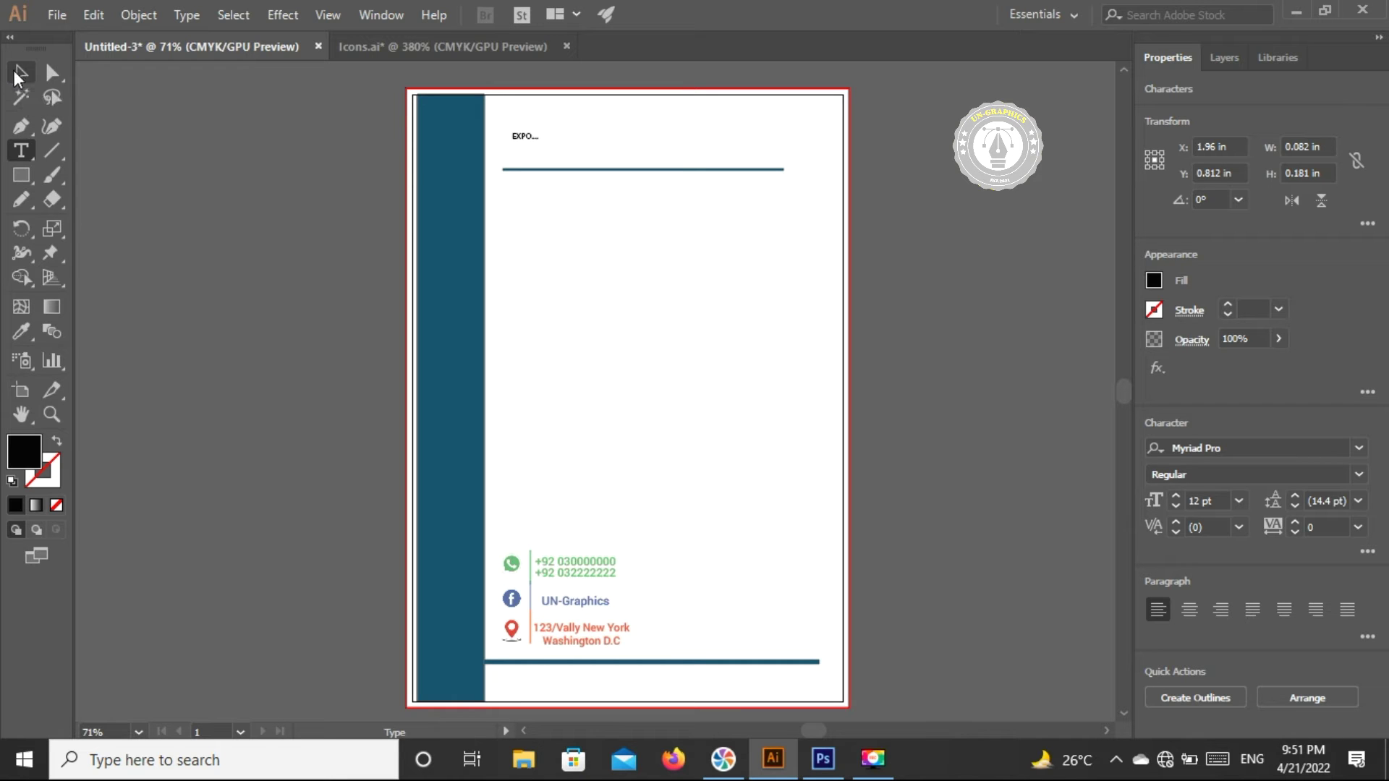
# - Enlarge the EXPO heading to 39.38 pt and seat it just above the top rule
pyautogui.click(18, 74)
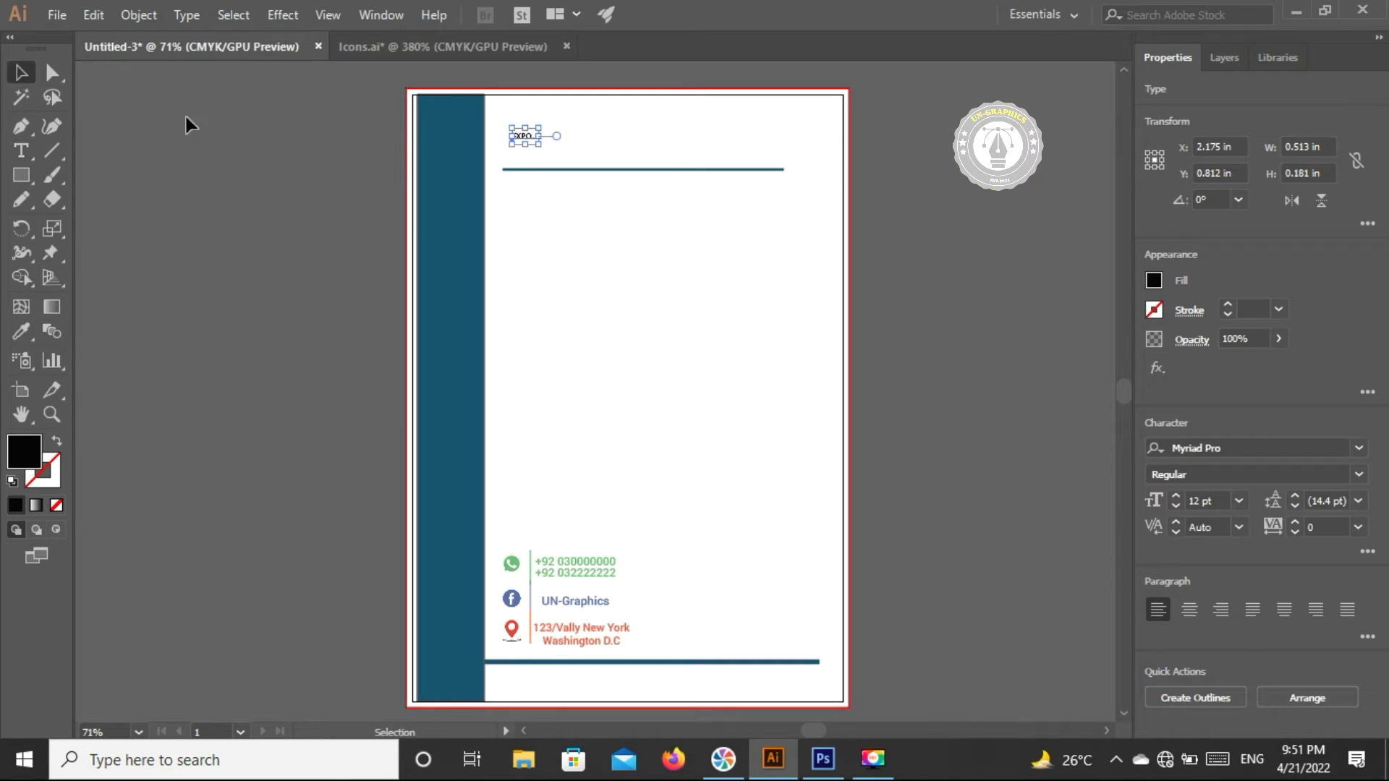
pyautogui.moveTo(541, 146); pyautogui.dragTo(616, 188)
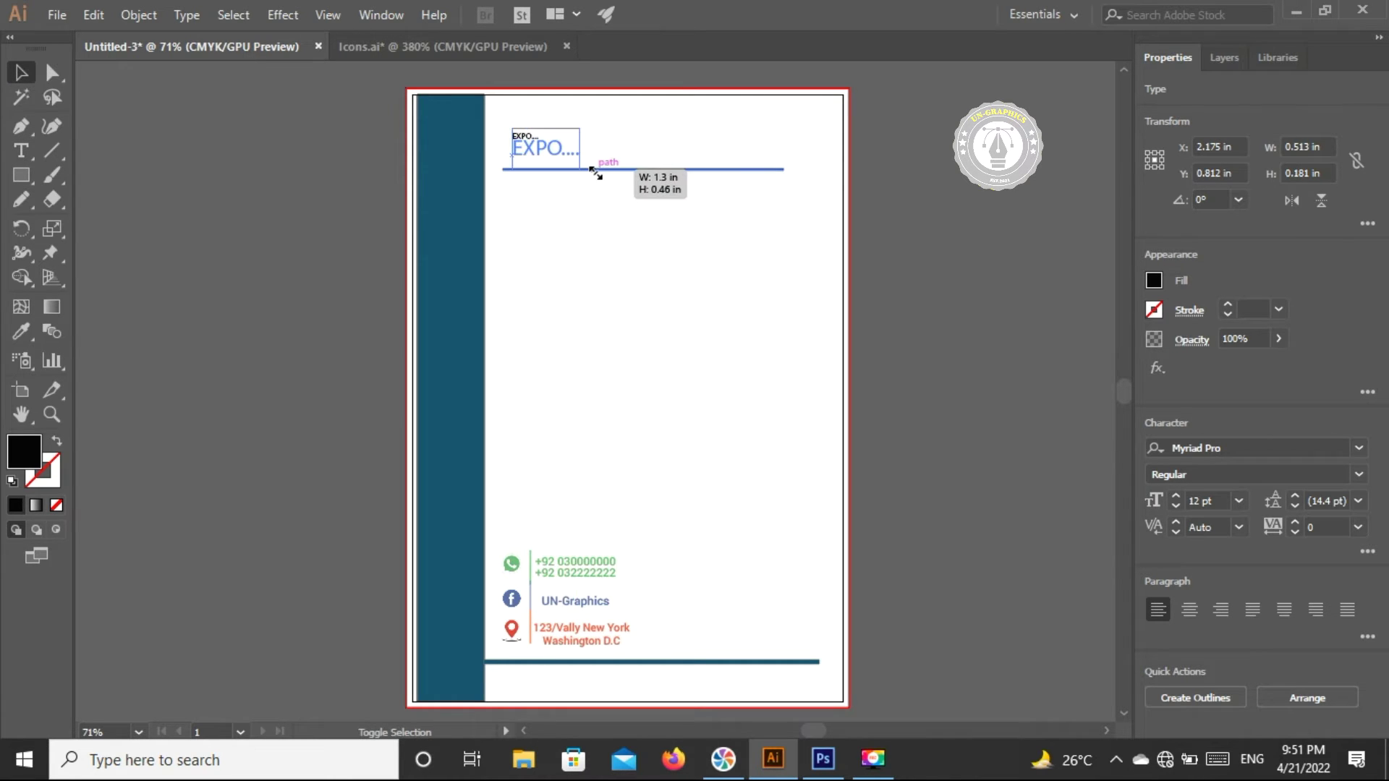
pyautogui.moveTo(569, 155); pyautogui.dragTo(565, 154)
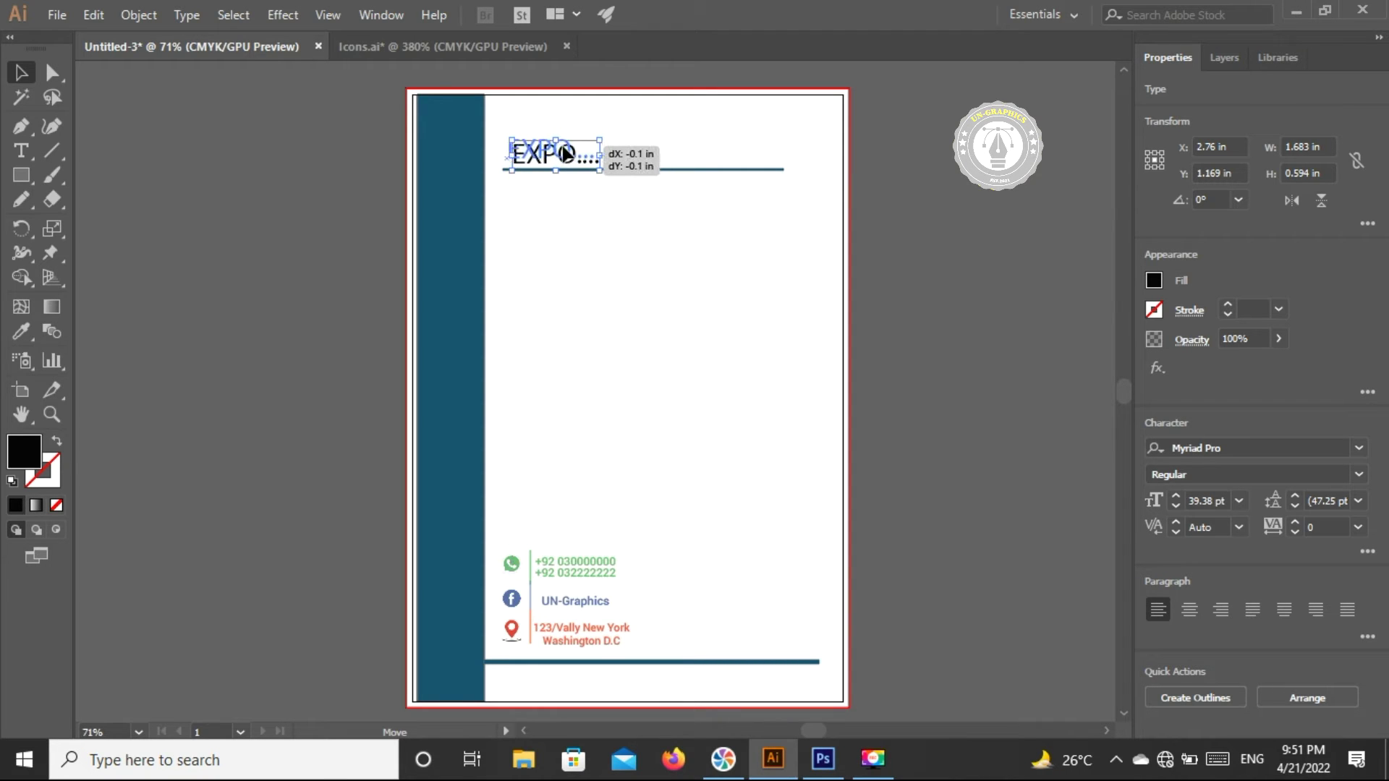
pyautogui.moveTo(566, 154); pyautogui.dragTo(563, 154)
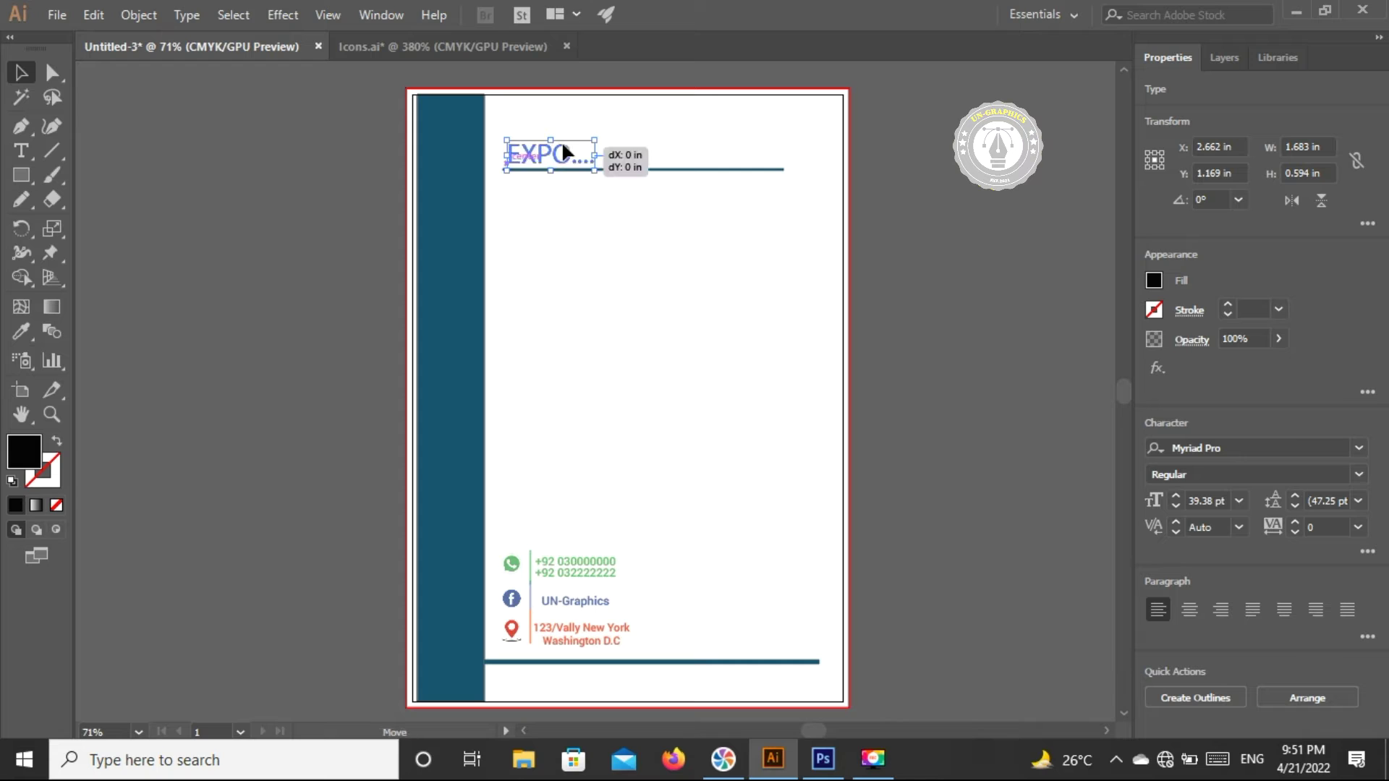
pyautogui.moveTo(565, 154); pyautogui.dragTo(563, 149)
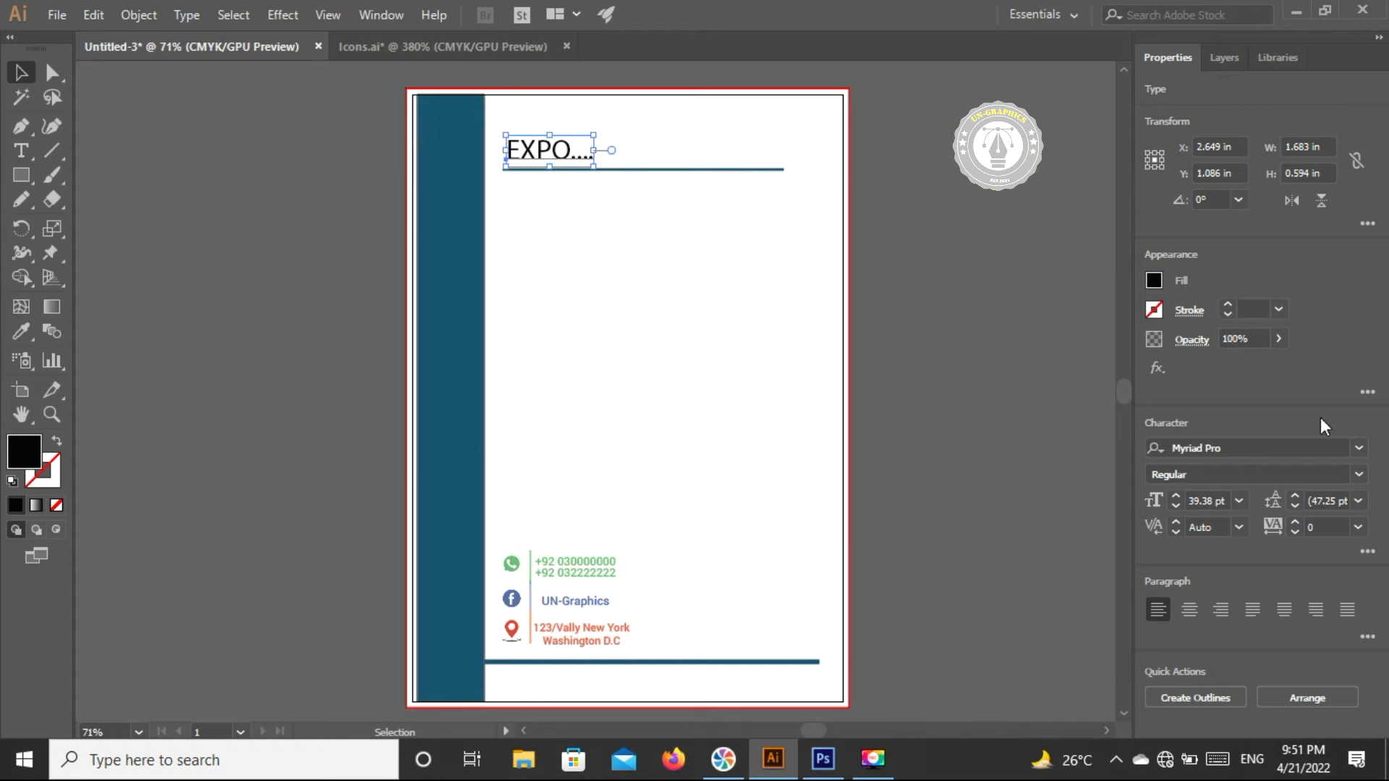
# - Set the EXPO.... heading in Myriad Variable Concept with a red fill
pyautogui.click(1358, 447)
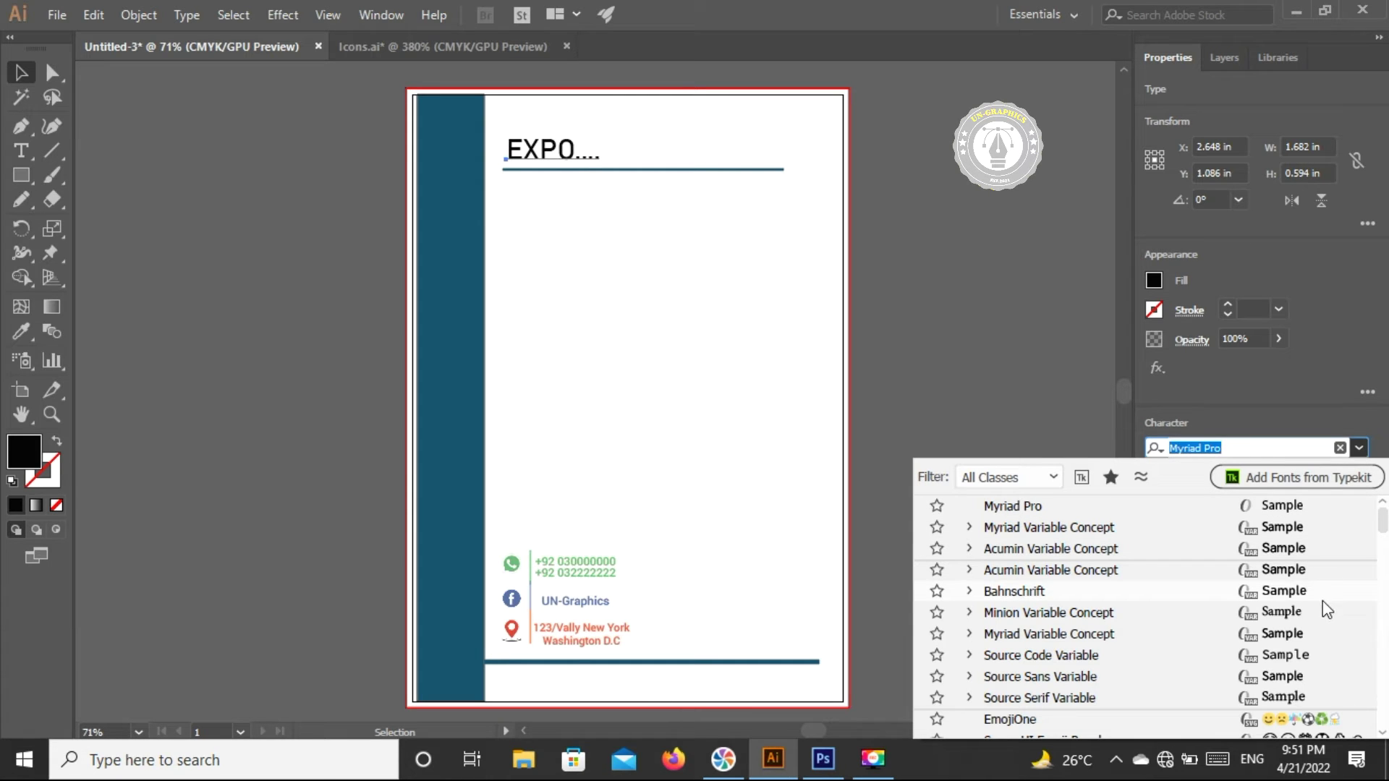
pyautogui.press('Escape')
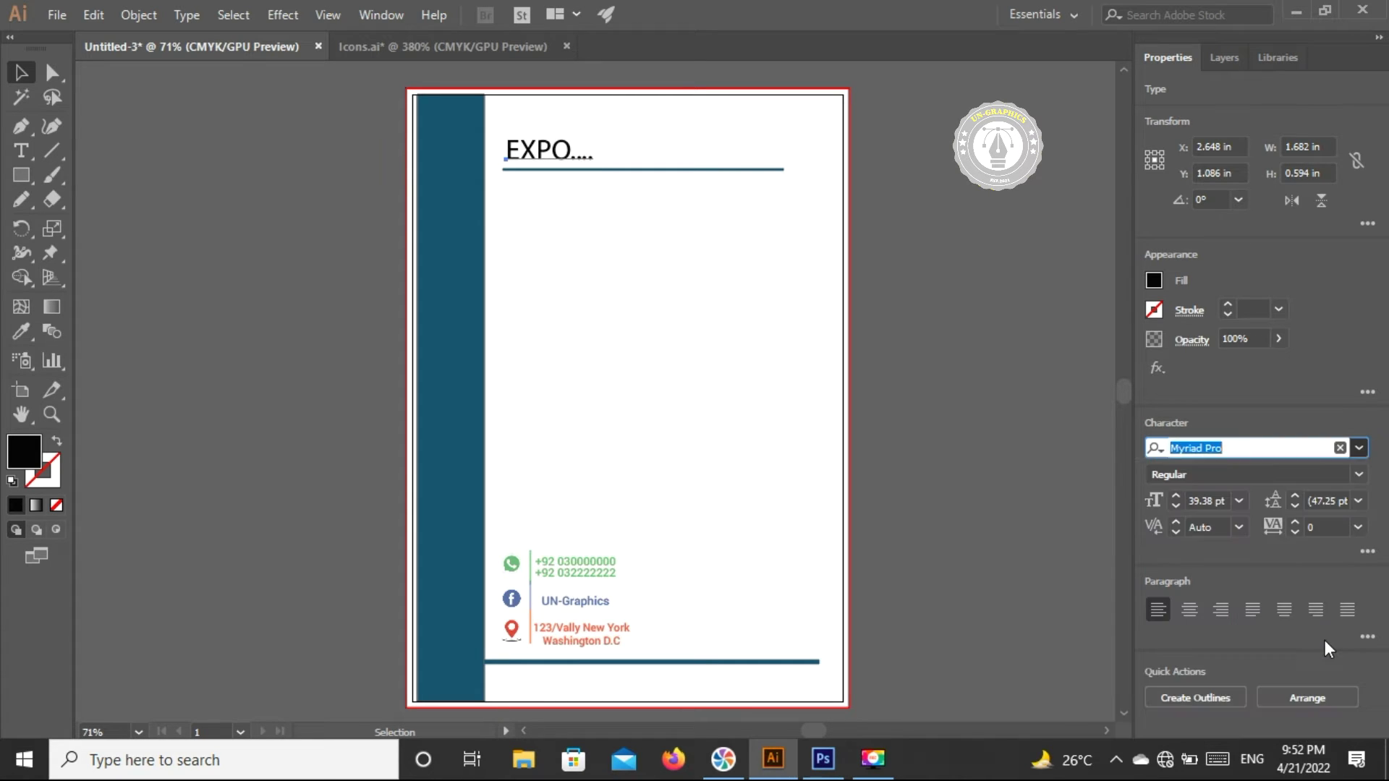
pyautogui.click(1160, 279)
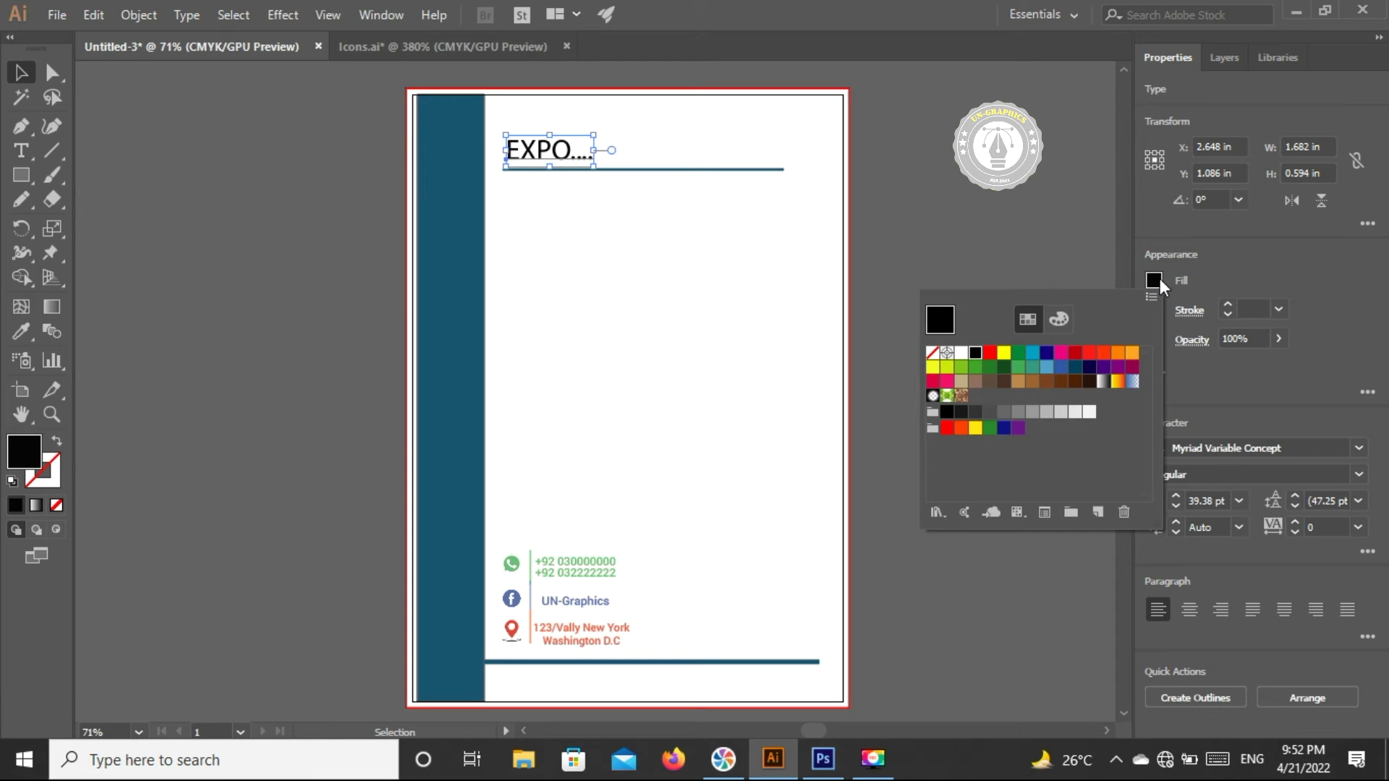
pyautogui.click(1132, 352)
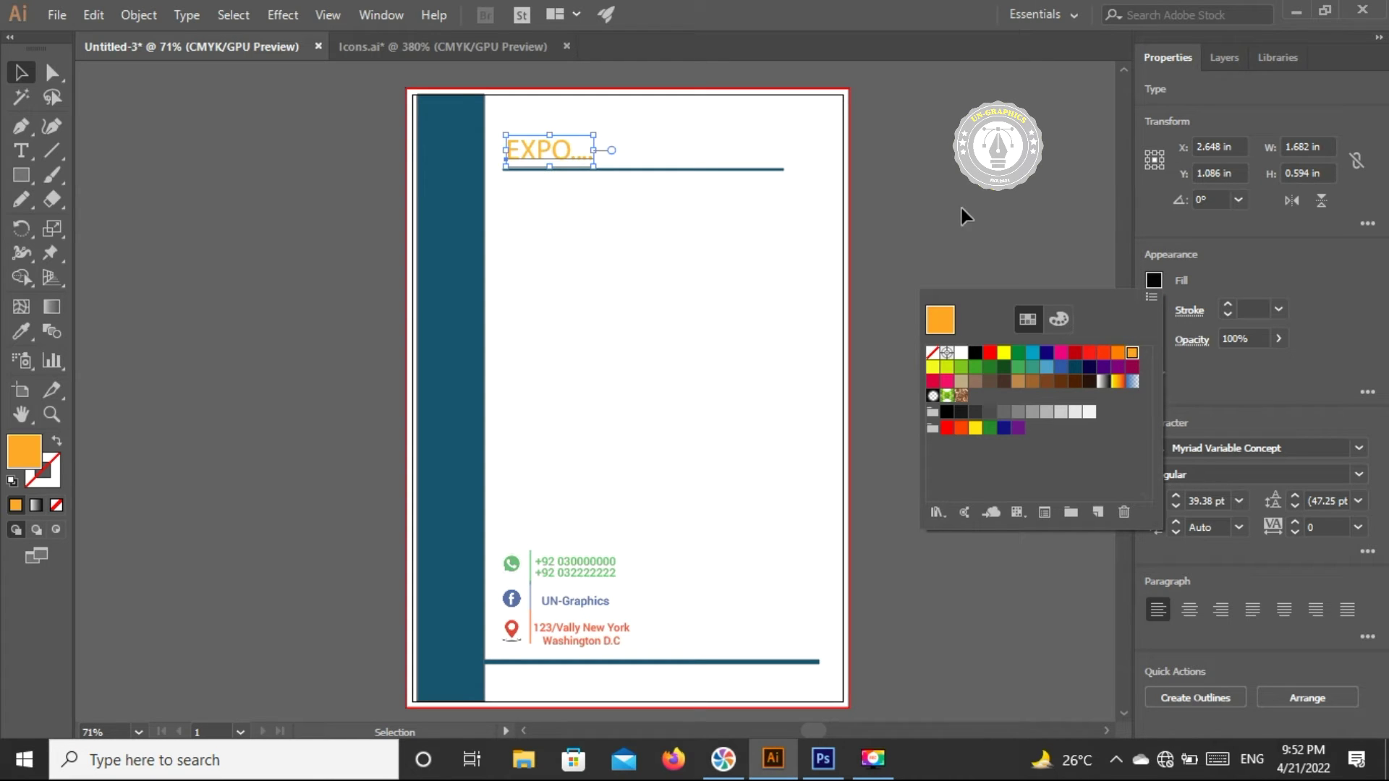
pyautogui.click(1003, 353)
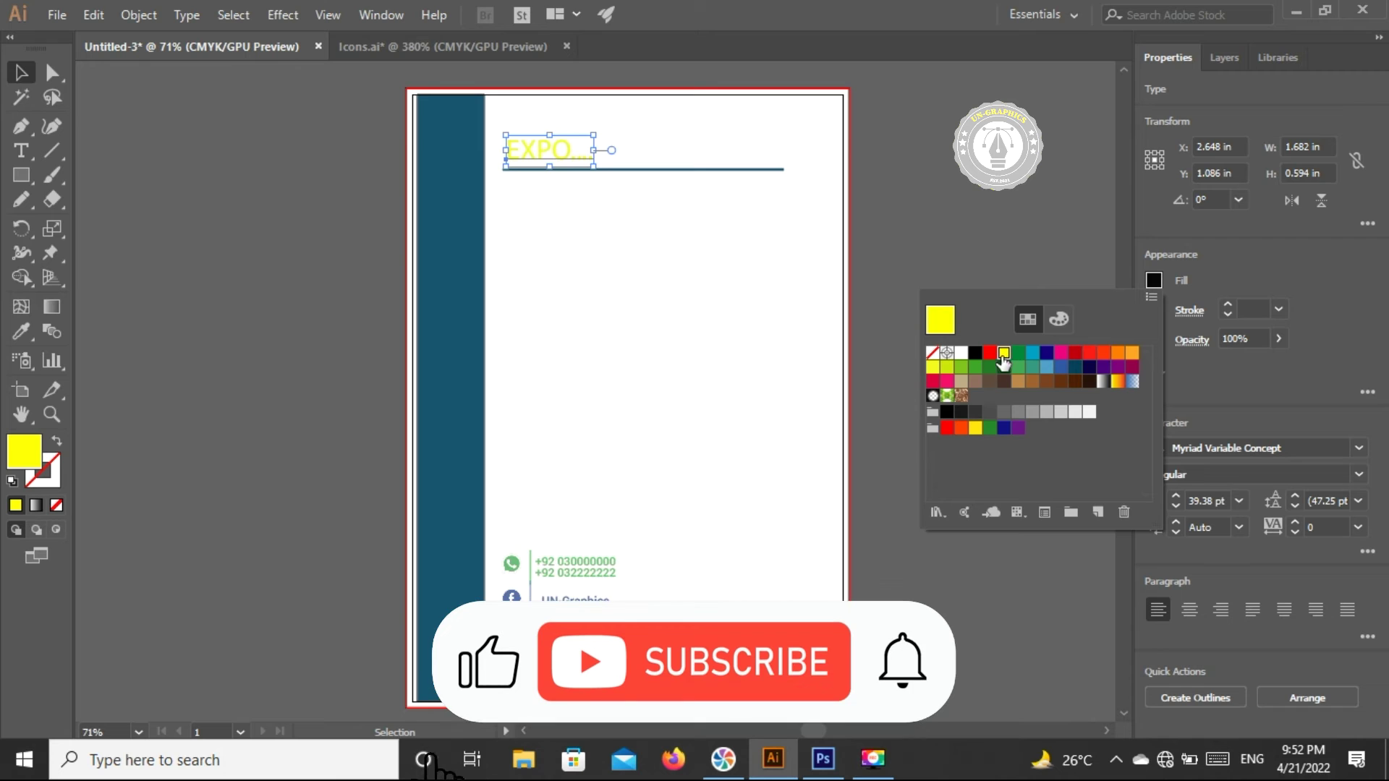
pyautogui.click(988, 353)
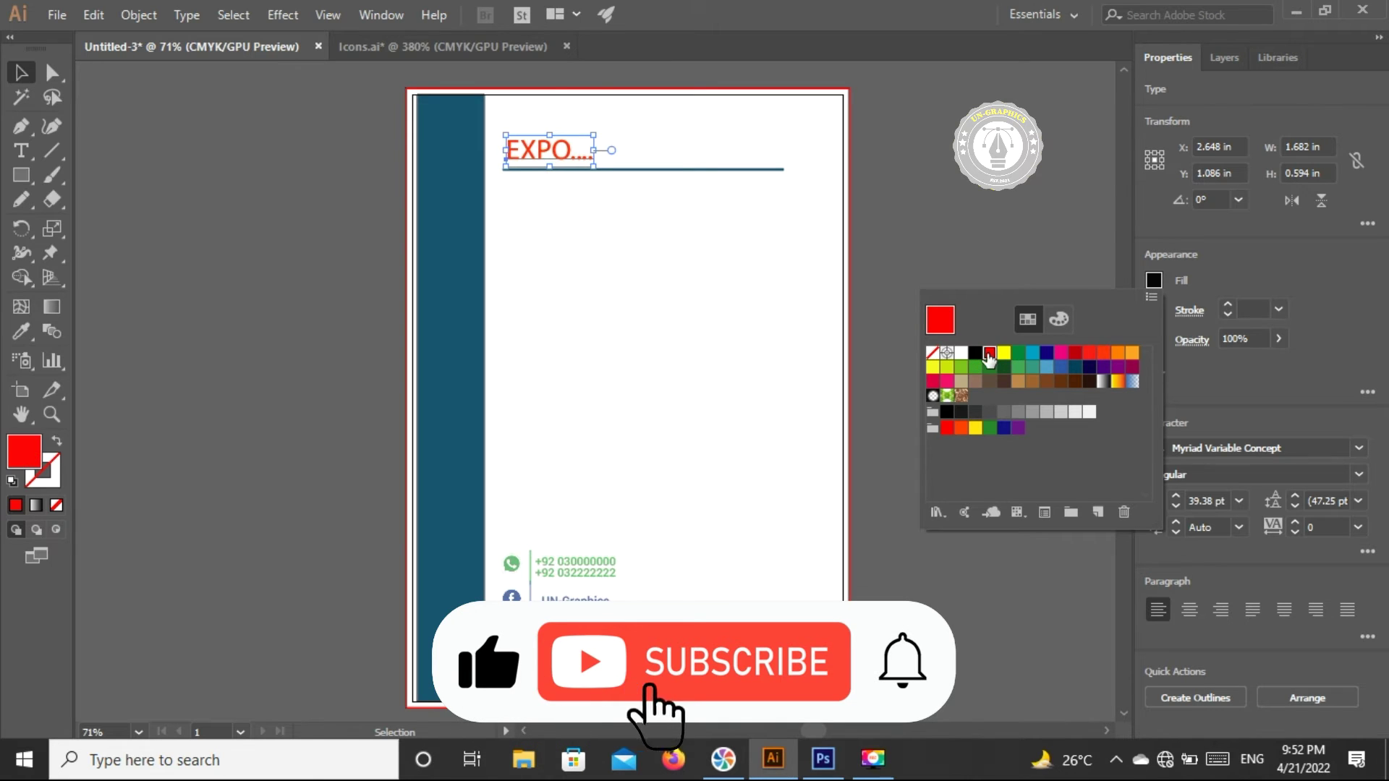
pyautogui.click(954, 198)
pyautogui.click(954, 197)
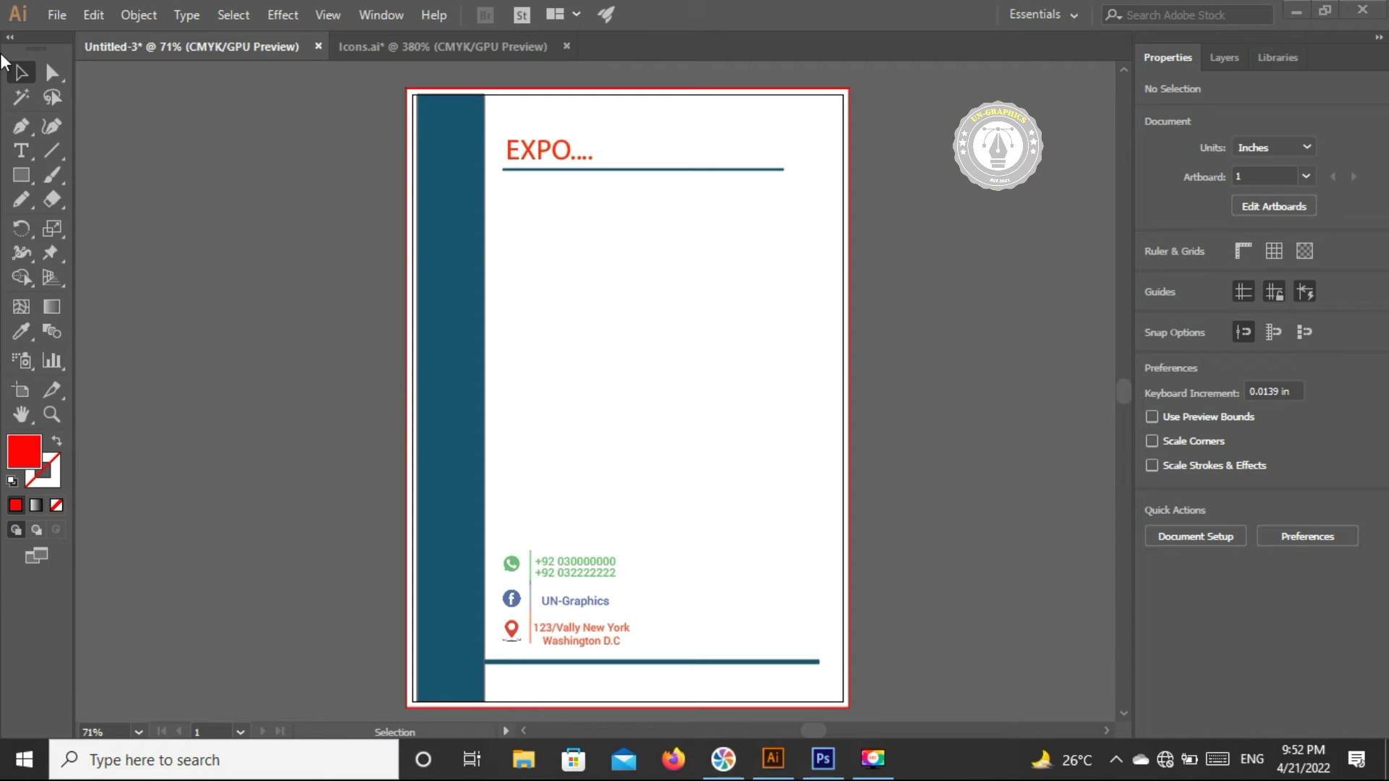
# - Add a text object below the top rule, then delete it as a stray
pyautogui.click(22, 151)
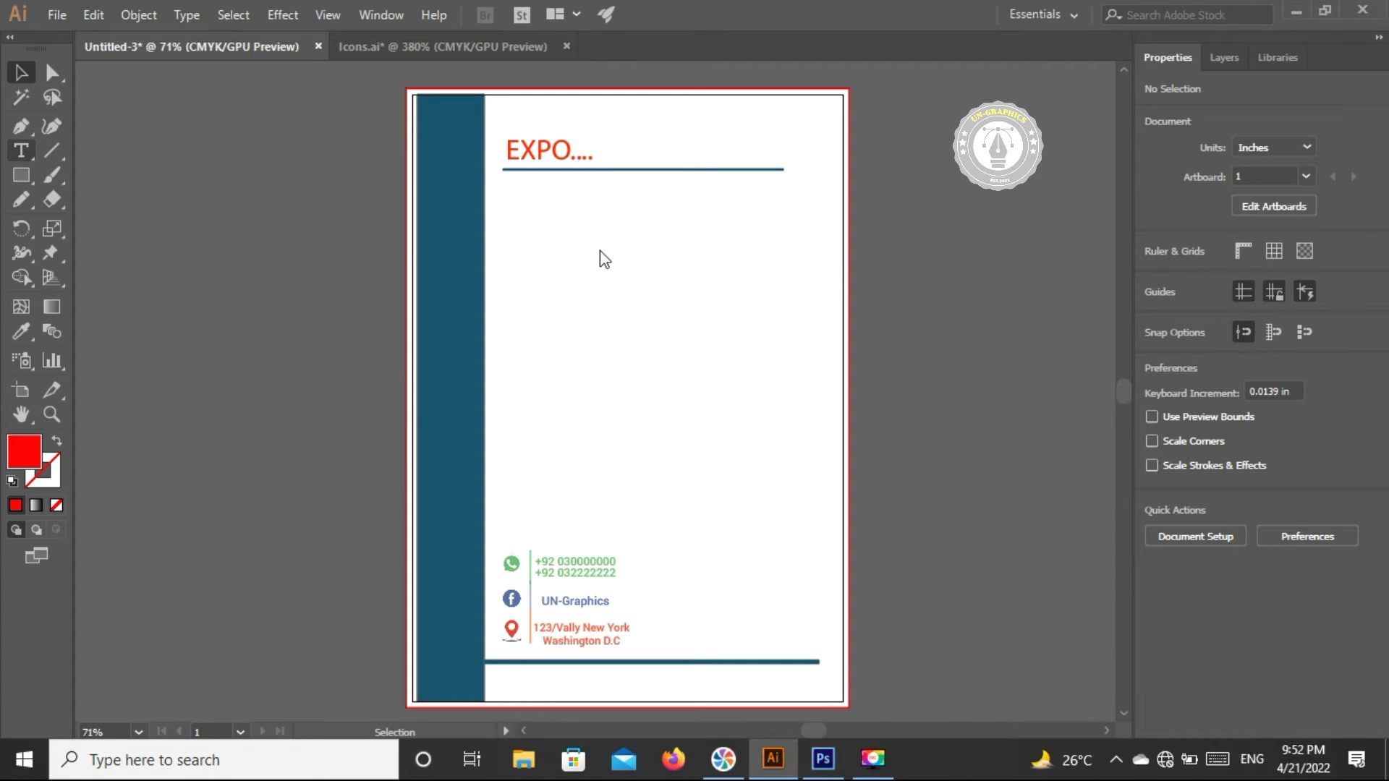
pyautogui.click(694, 217)
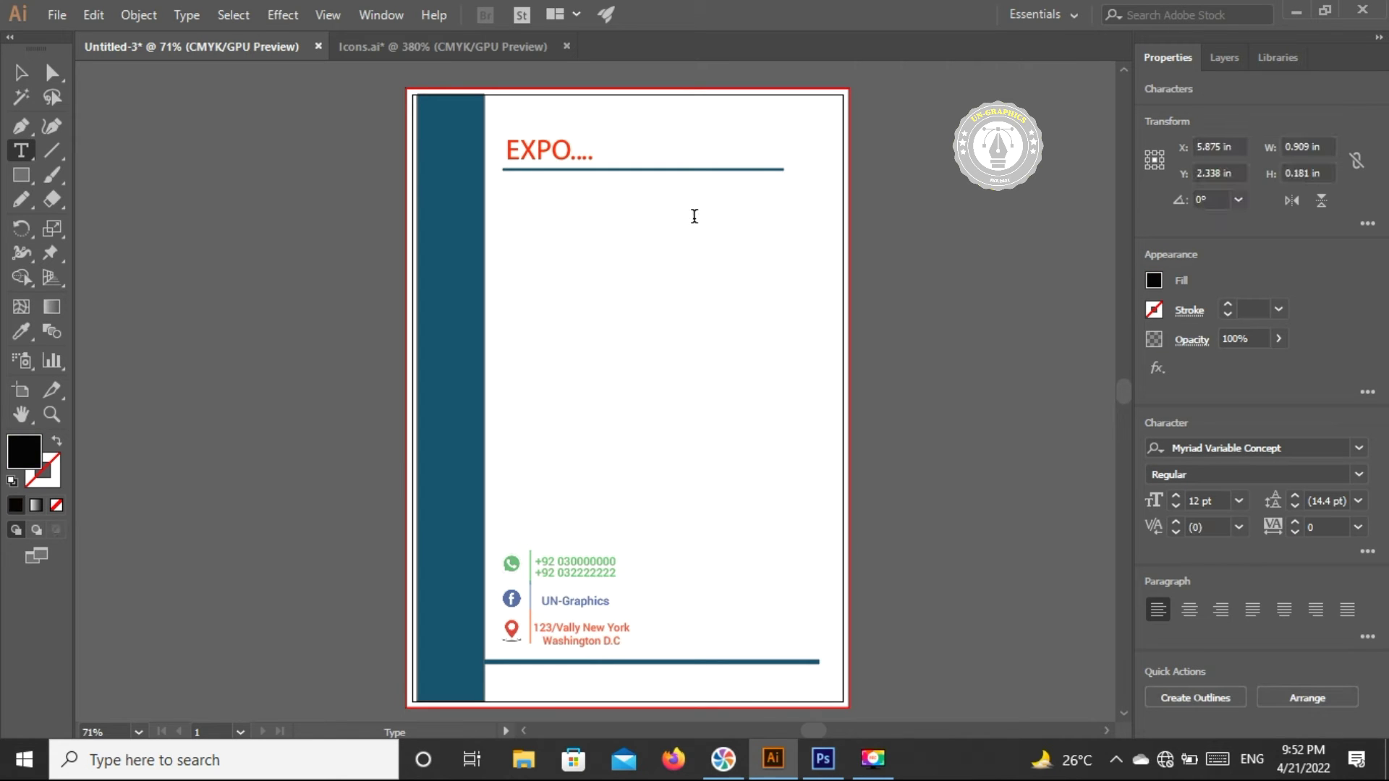
pyautogui.write('N')
pyautogui.click(23, 73)
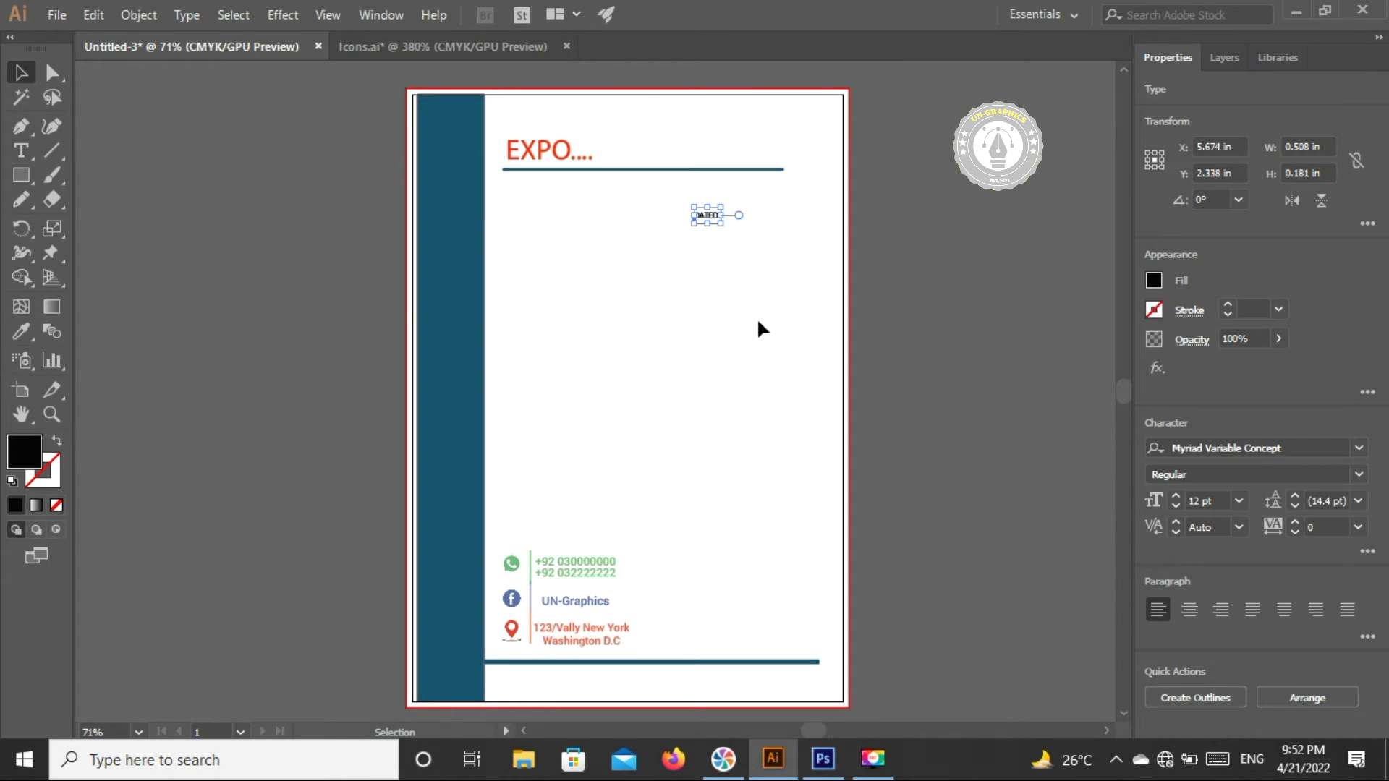
pyautogui.press('Delete')
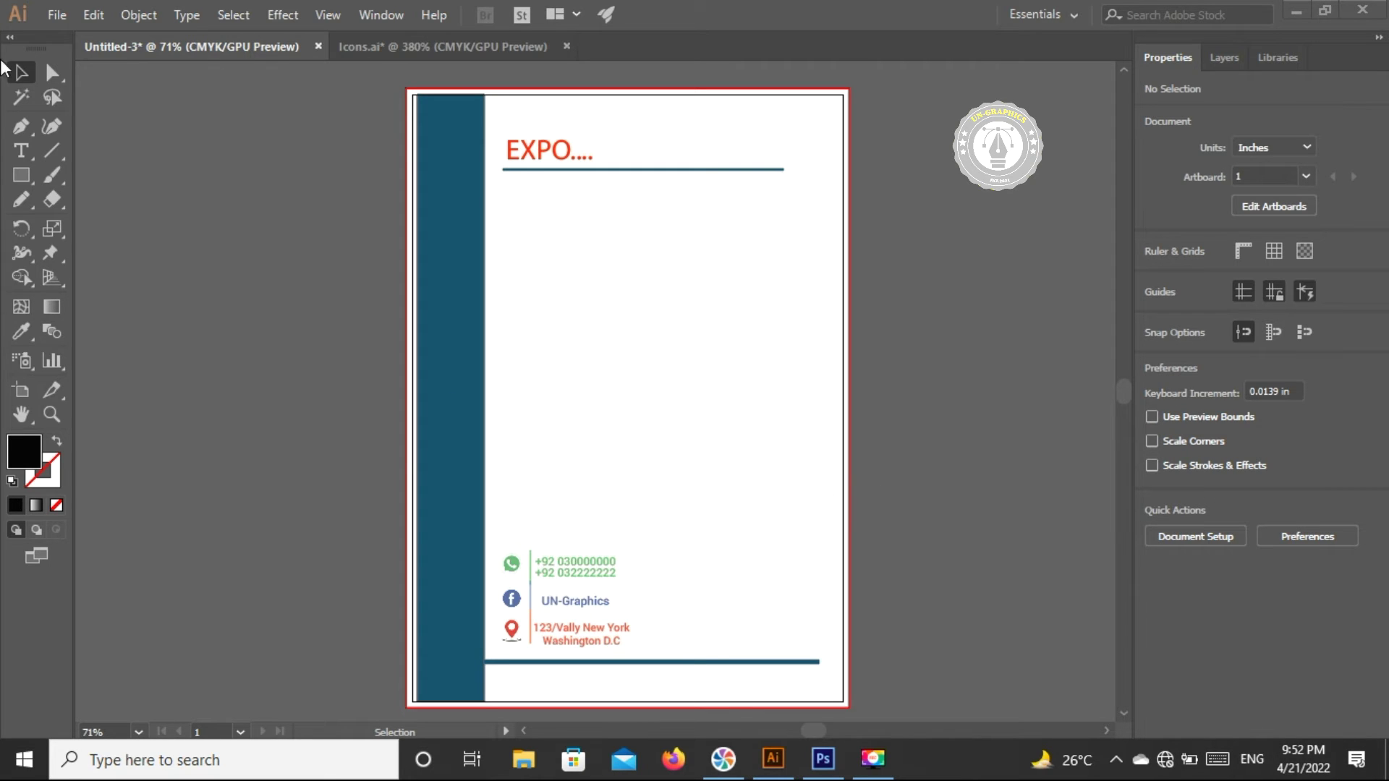
# - Type 'DATED: 12/05/2022', enlarge it, and place it at right below the top rule
pyautogui.click(21, 150)
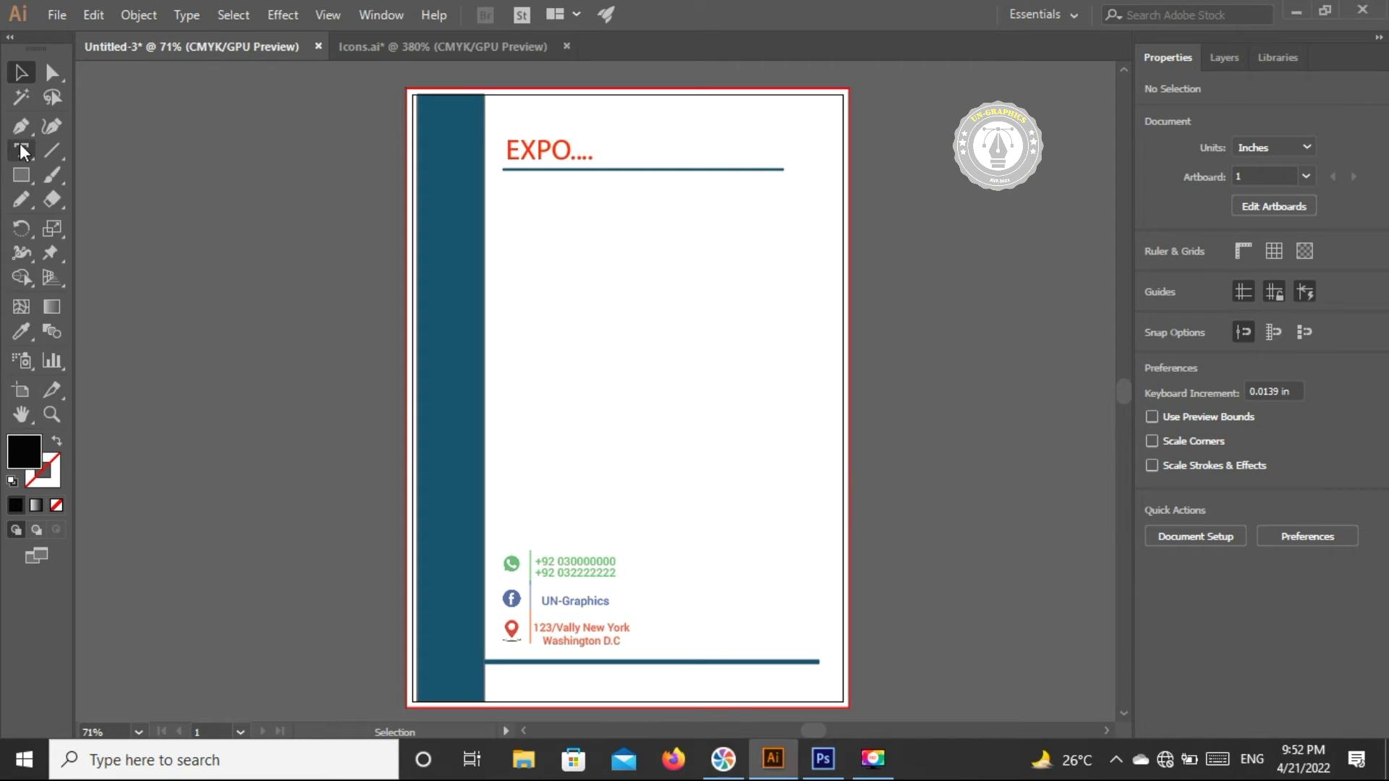
pyautogui.click(659, 234)
pyautogui.press('BackSpace')
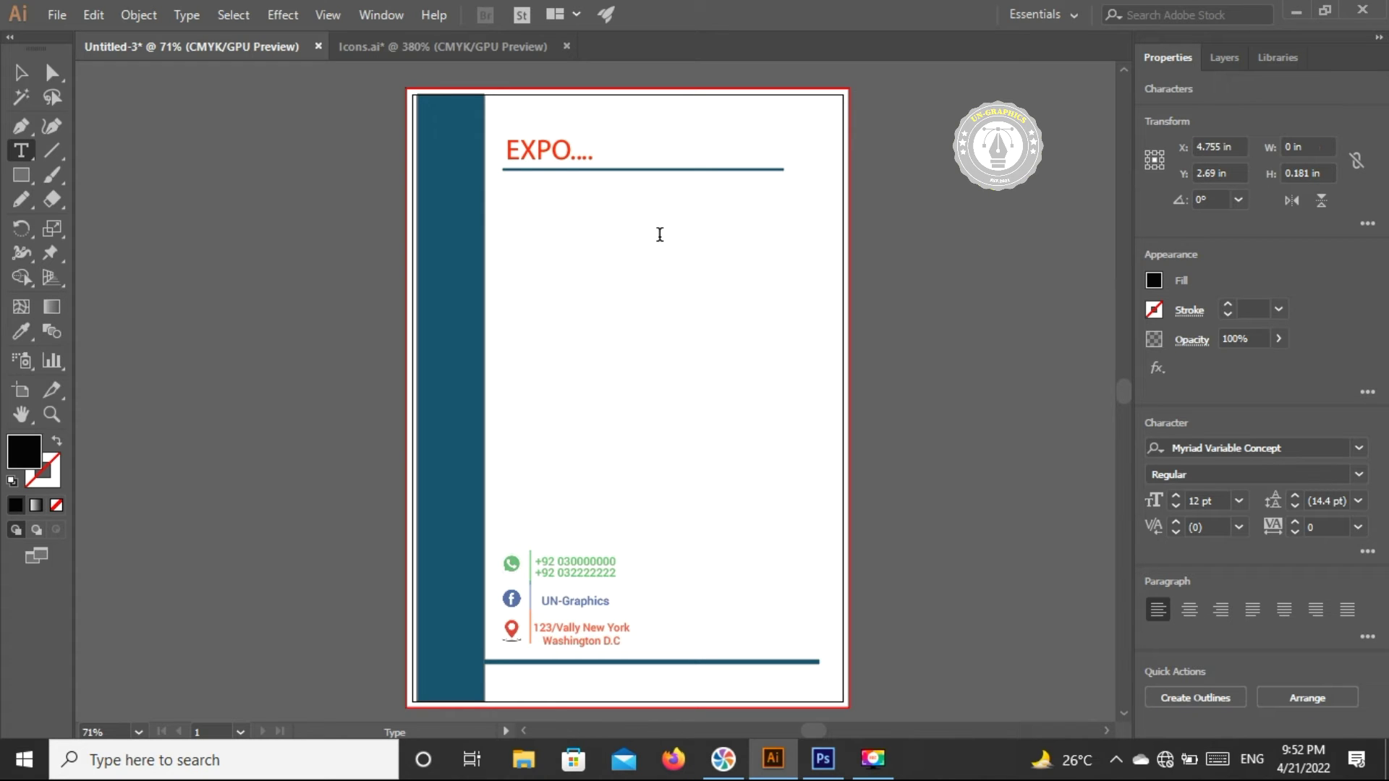
pyautogui.write('N')
pyautogui.write('/05/2022')
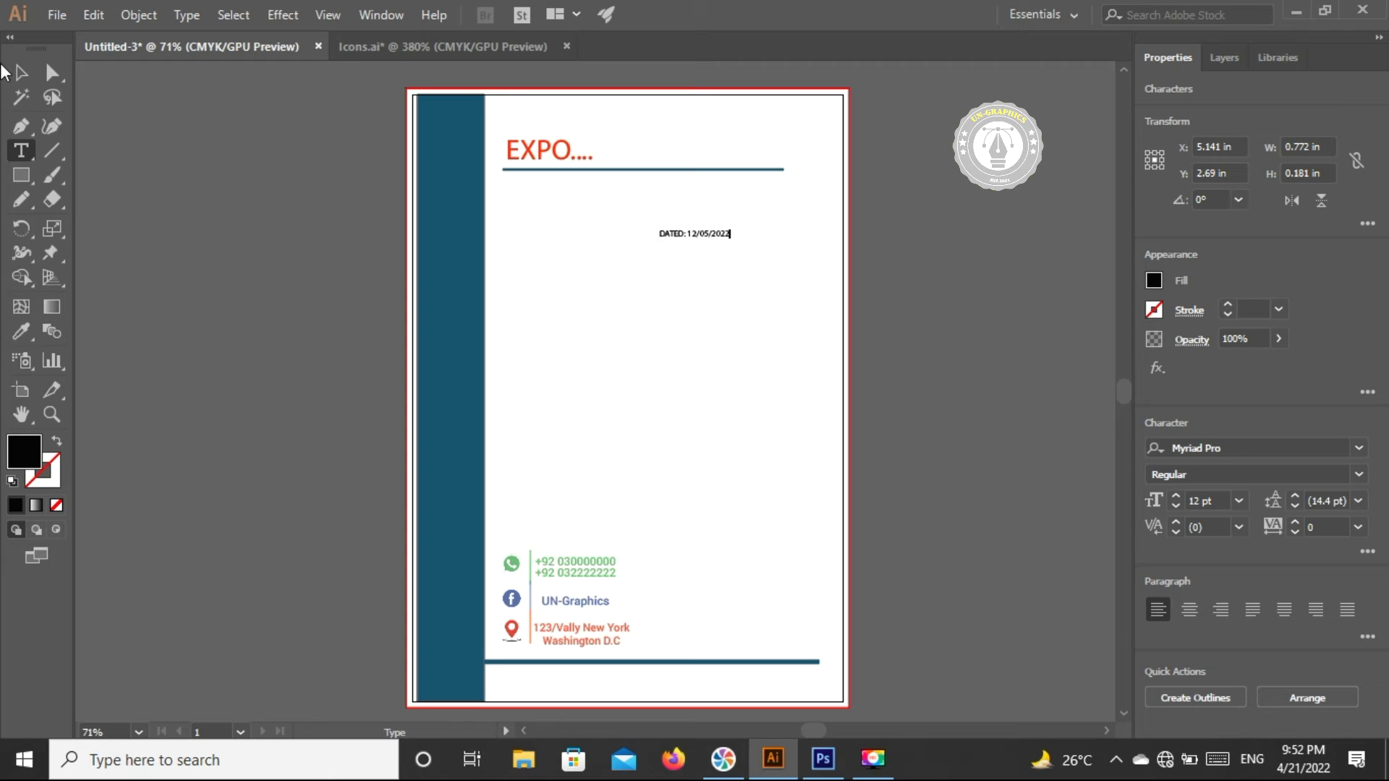
pyautogui.click(21, 72)
pyautogui.moveTo(729, 240); pyautogui.dragTo(800, 288)
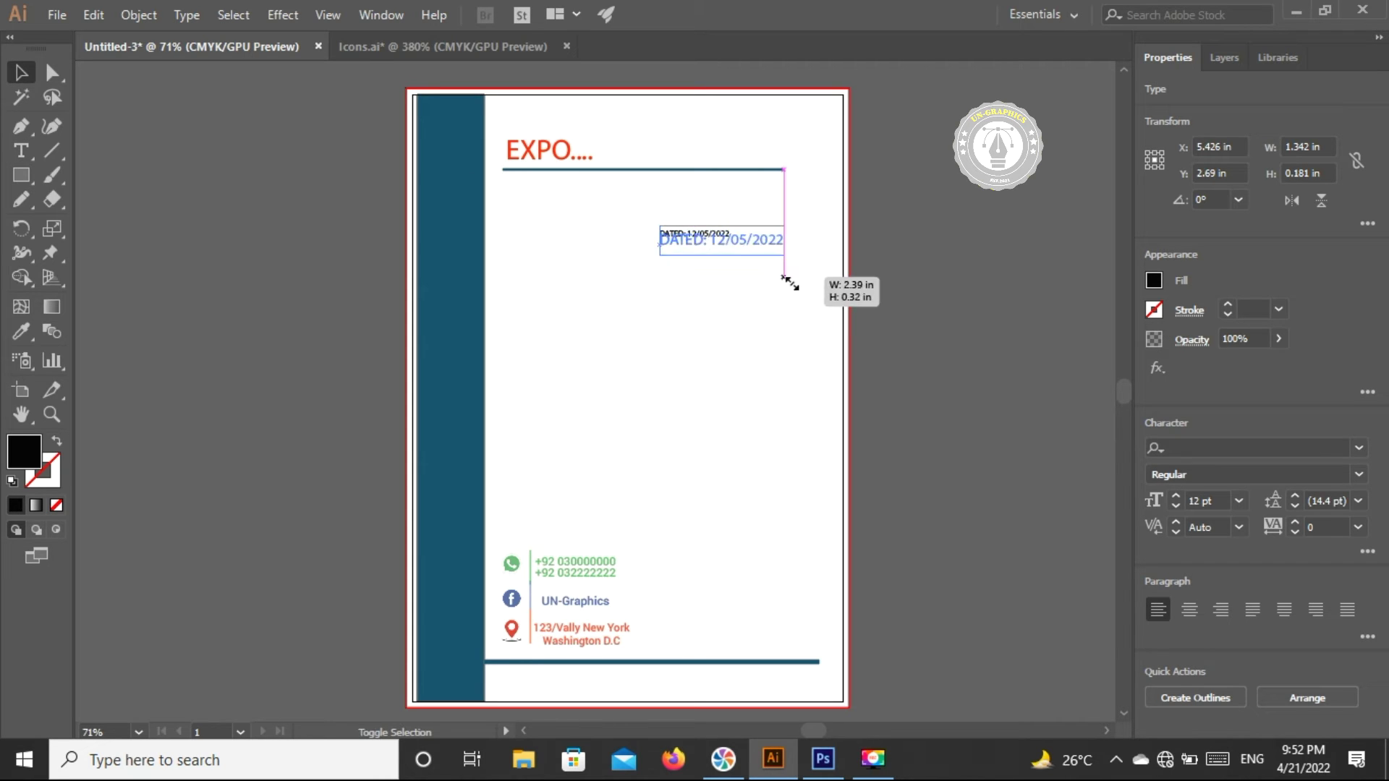
pyautogui.moveTo(753, 237); pyautogui.dragTo(769, 201)
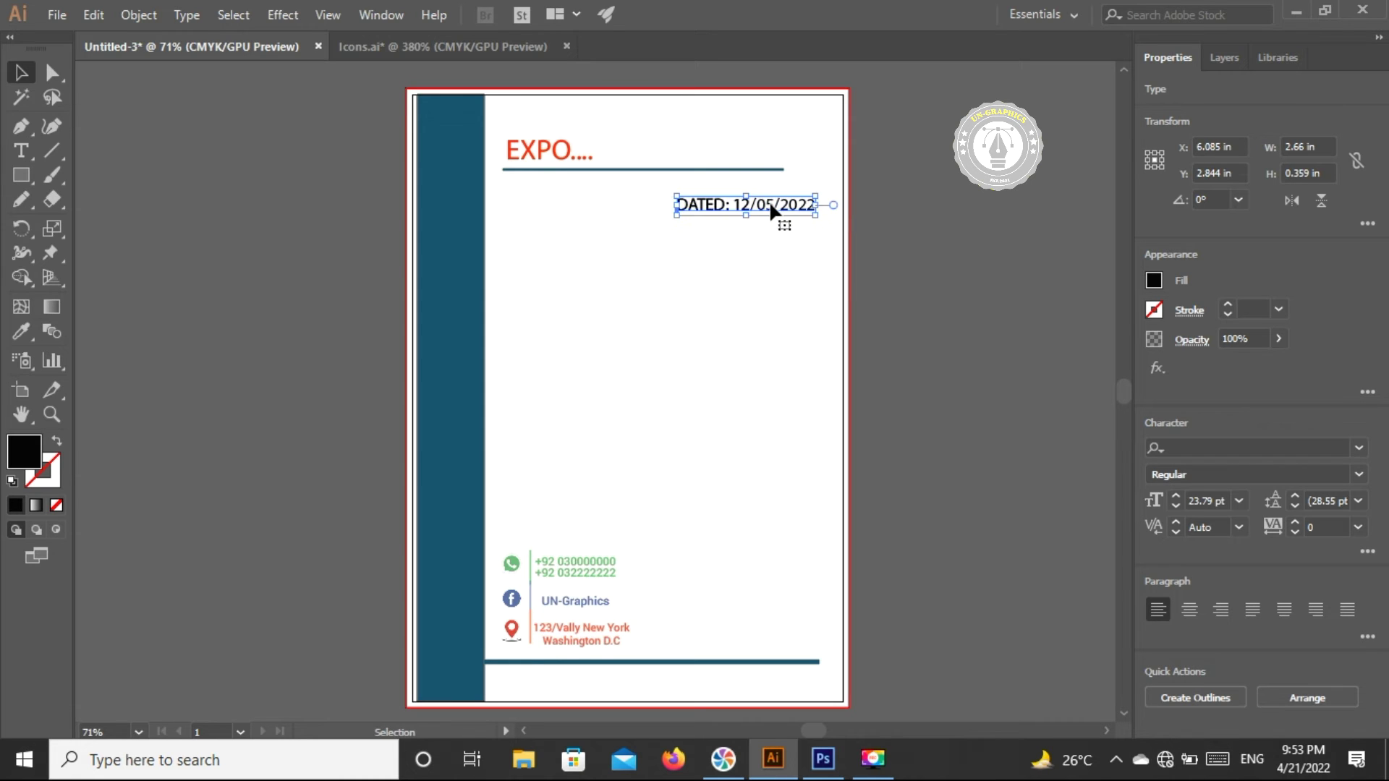
# - Colour the date line bright red
pyautogui.click(1358, 449)
pyautogui.click(1153, 281)
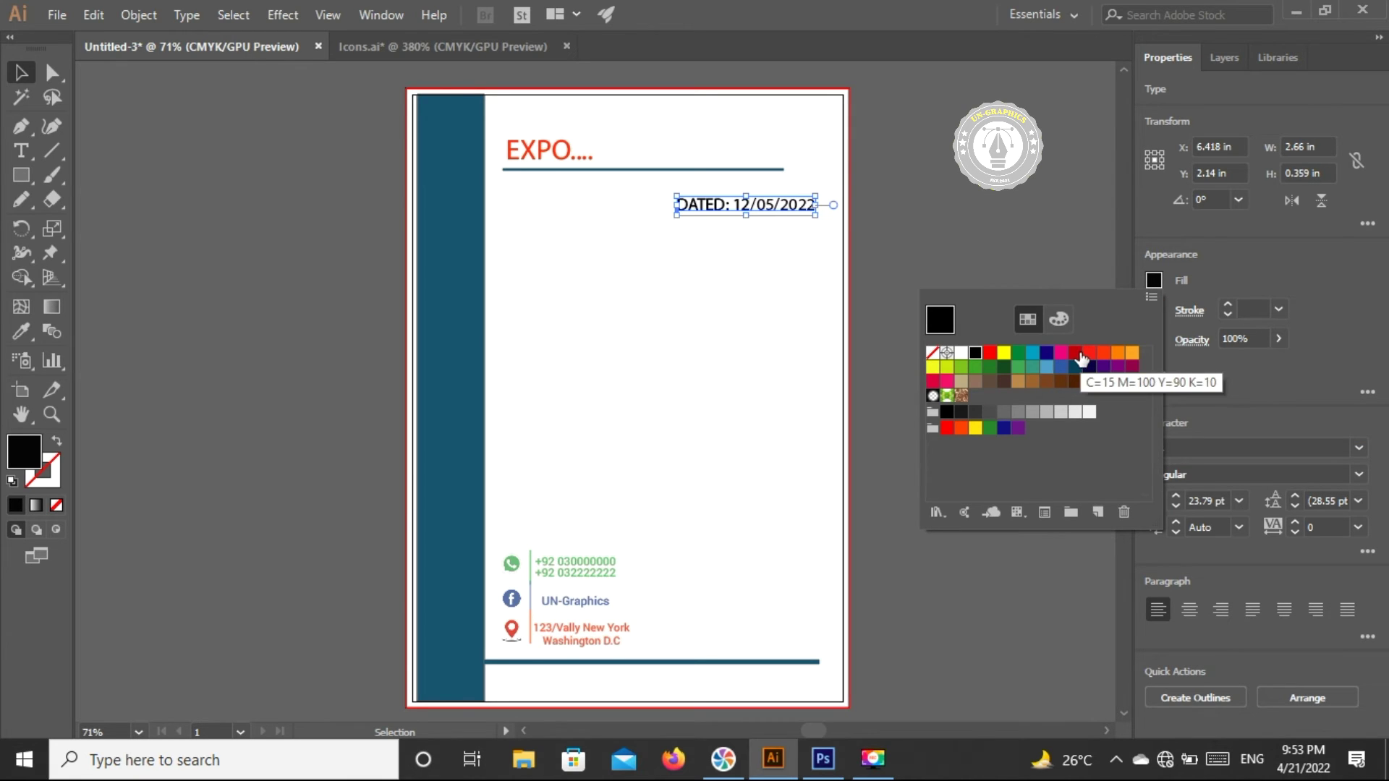
pyautogui.click(1074, 354)
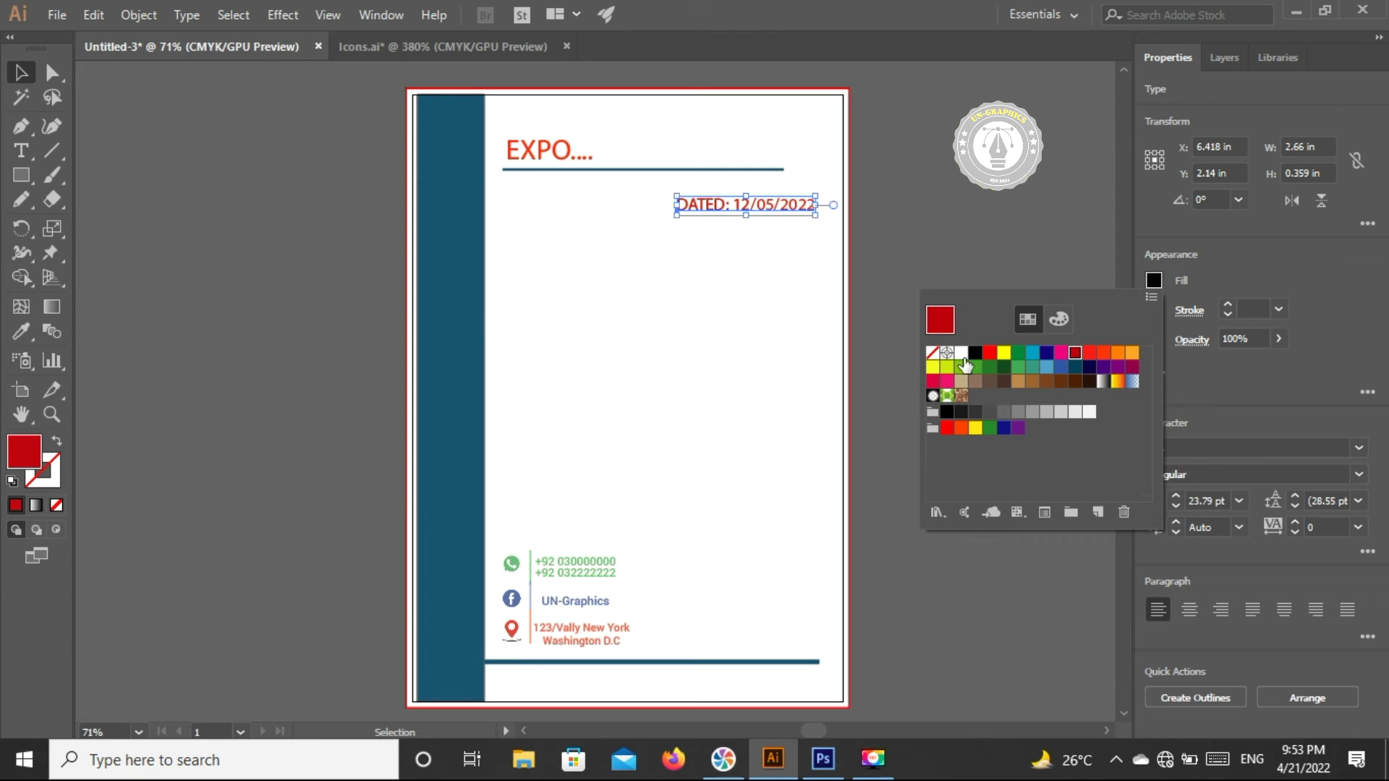
pyautogui.click(947, 431)
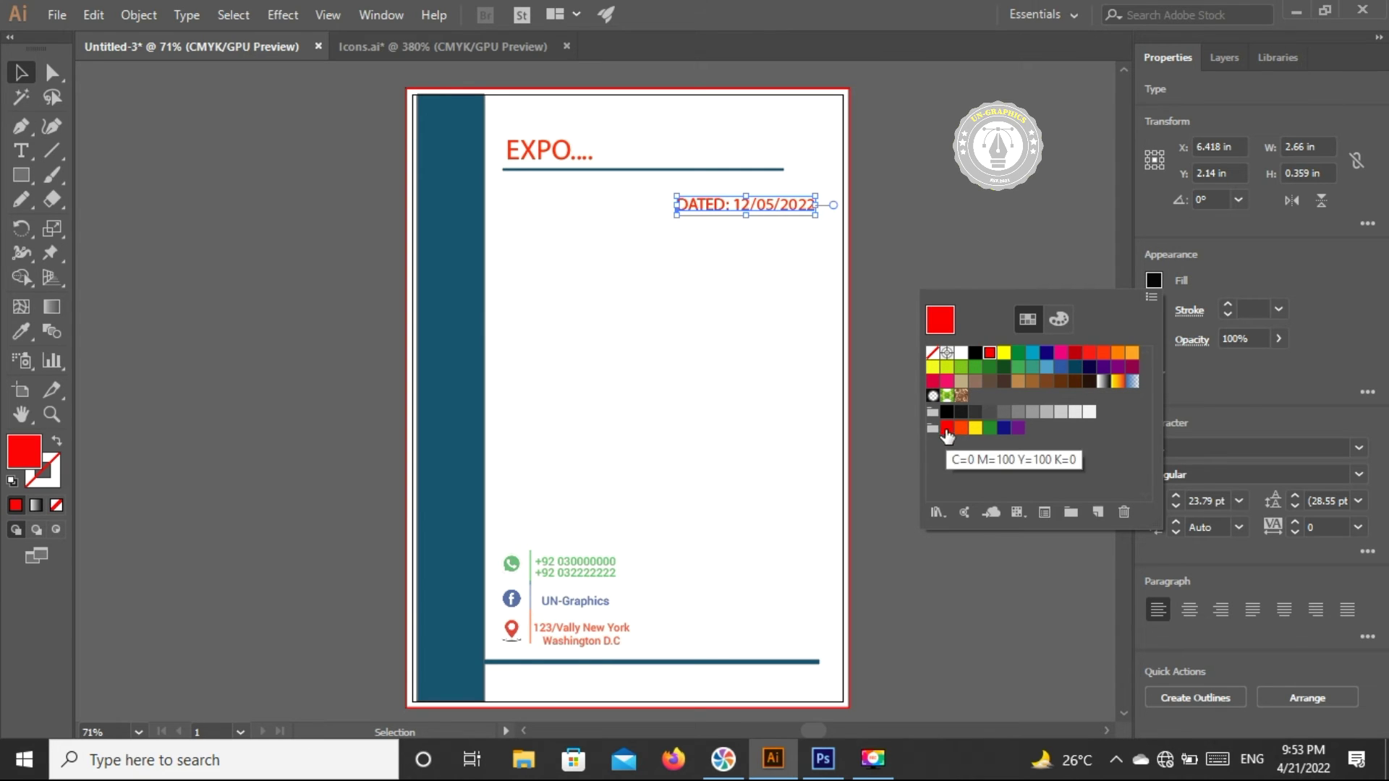
pyautogui.click(950, 254)
pyautogui.click(794, 216)
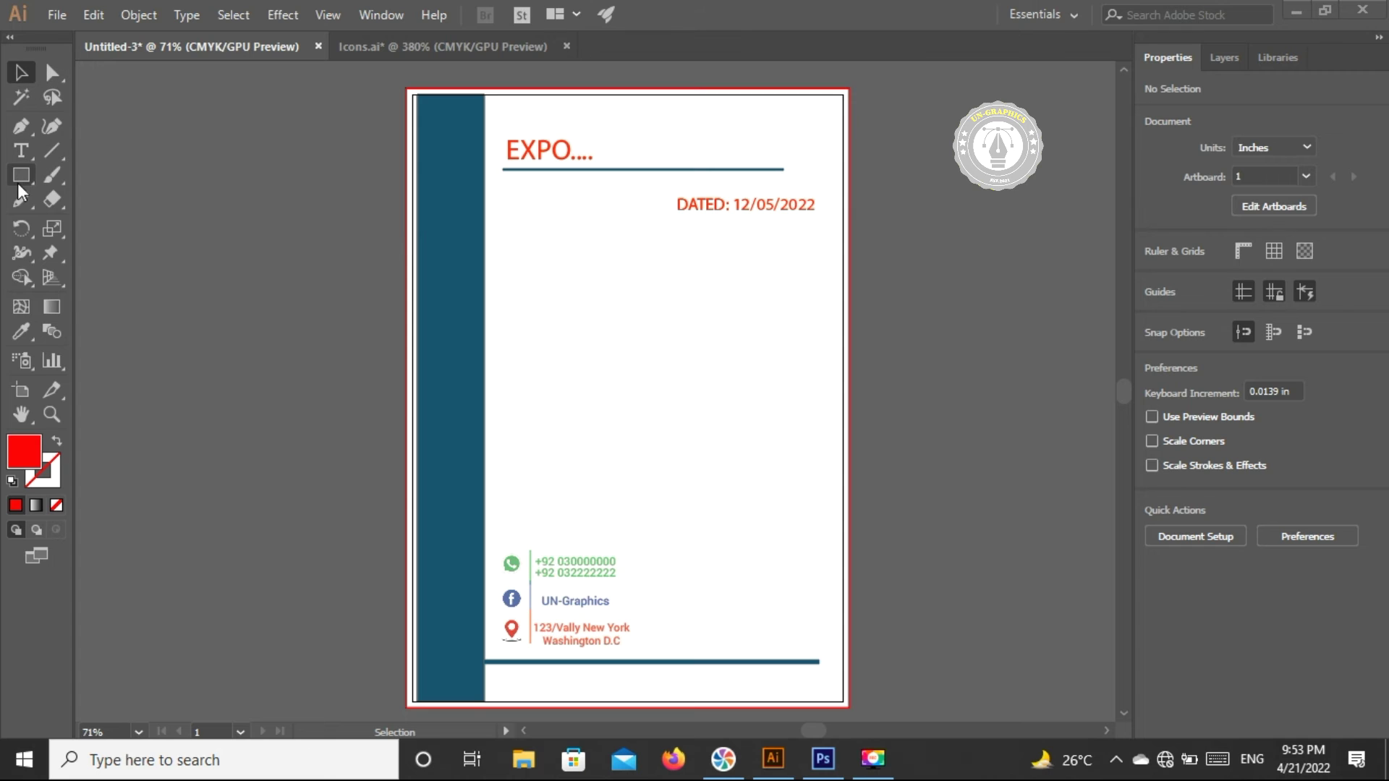
# - Draw a square on the teal sidebar beside the heading with the Rectangle tool
pyautogui.moveTo(18, 183); pyautogui.dragTo(83, 179)
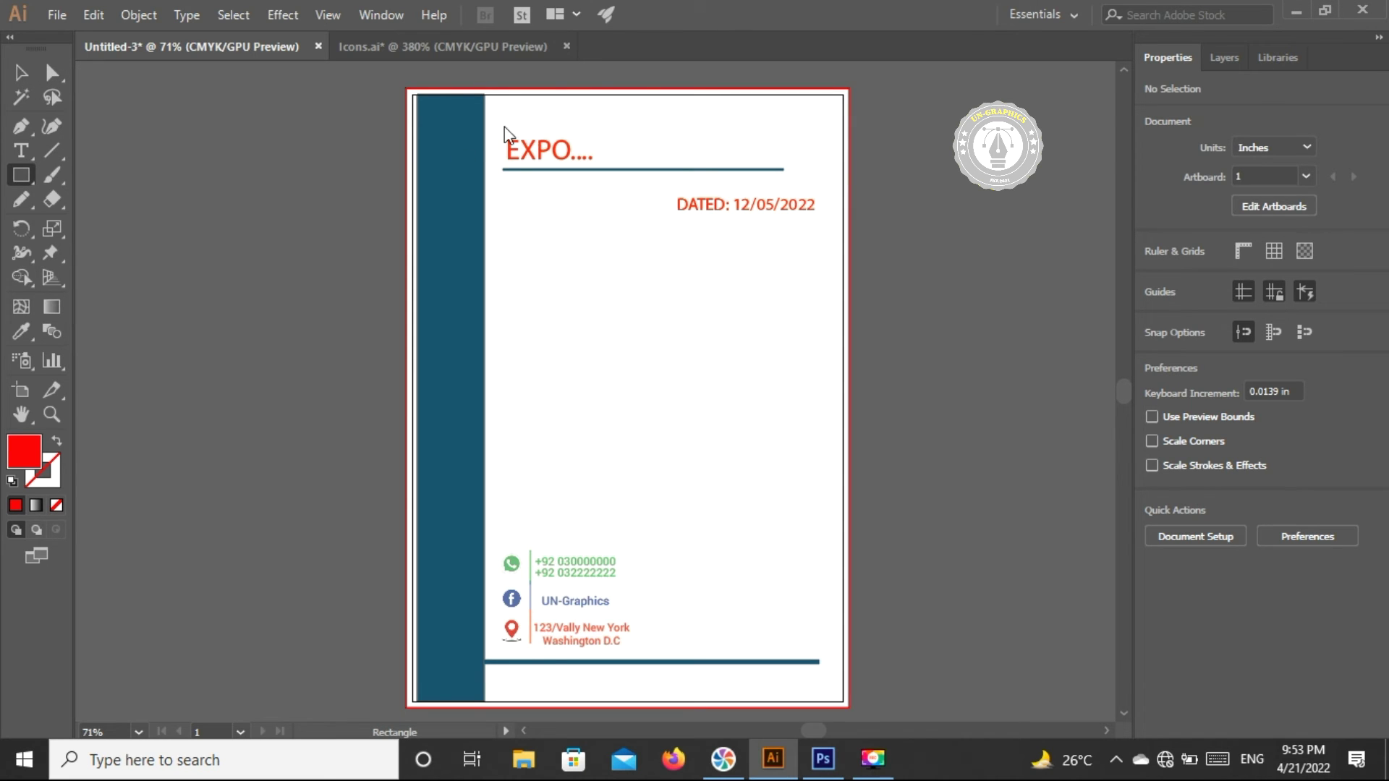
pyautogui.moveTo(426, 131); pyautogui.dragTo(472, 176)
pyautogui.click(21, 73)
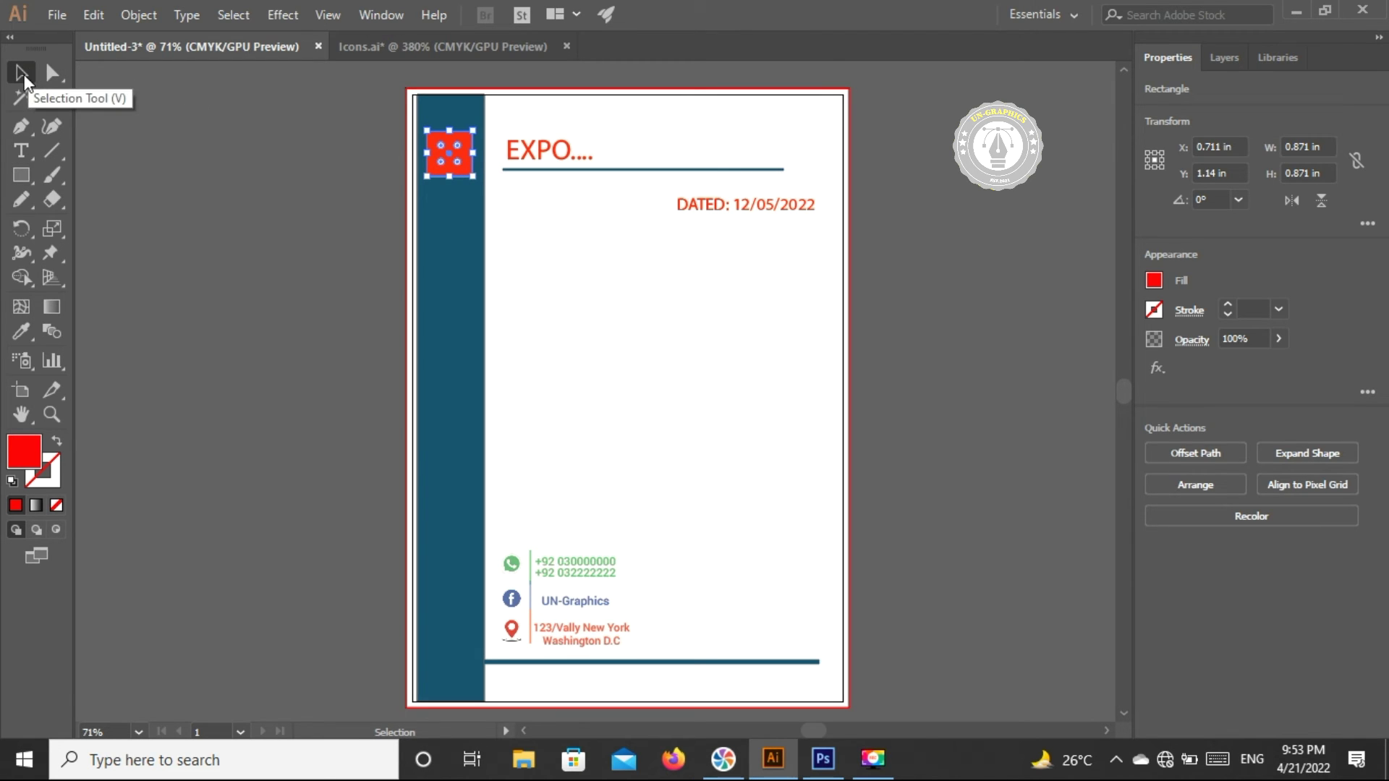
# - Set the square's fill to None and give it a 6 pt orange stroke
pyautogui.click(1154, 280)
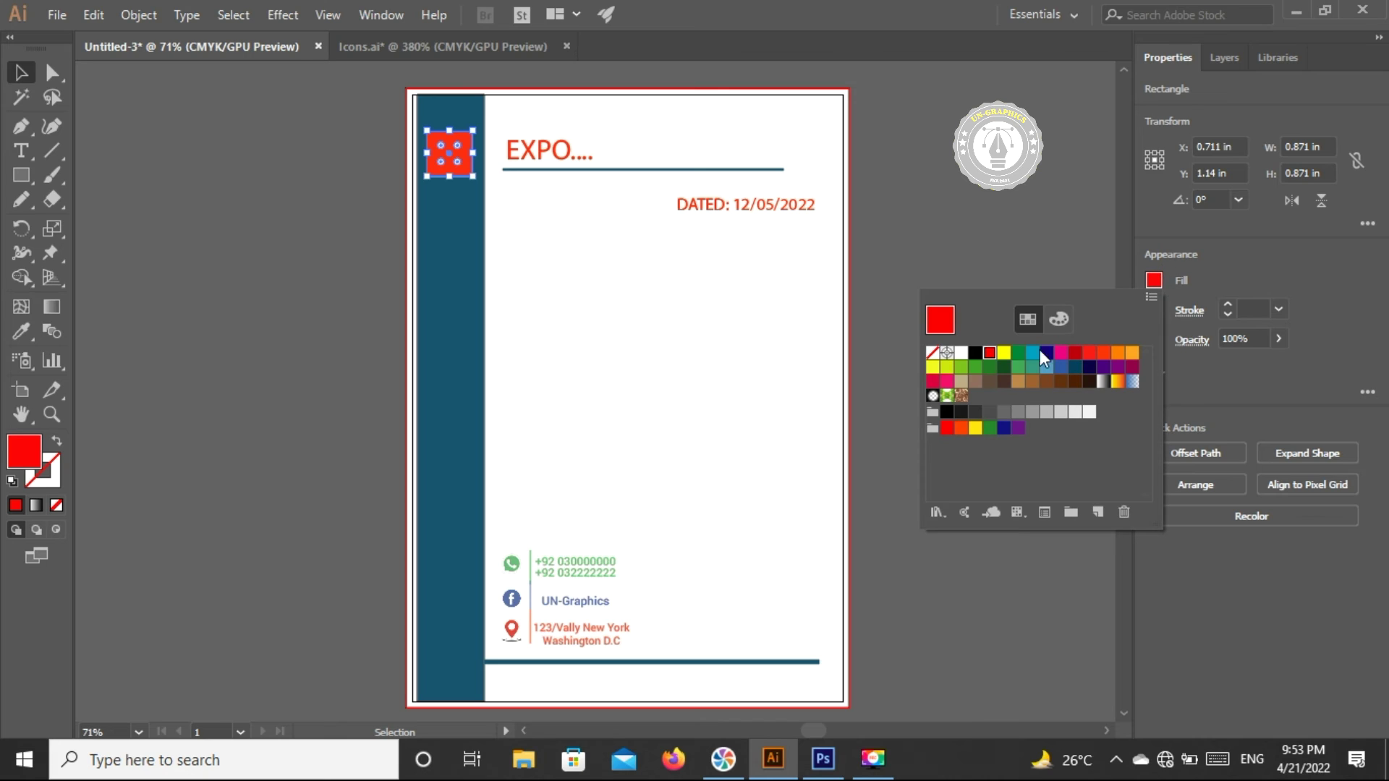
pyautogui.click(932, 352)
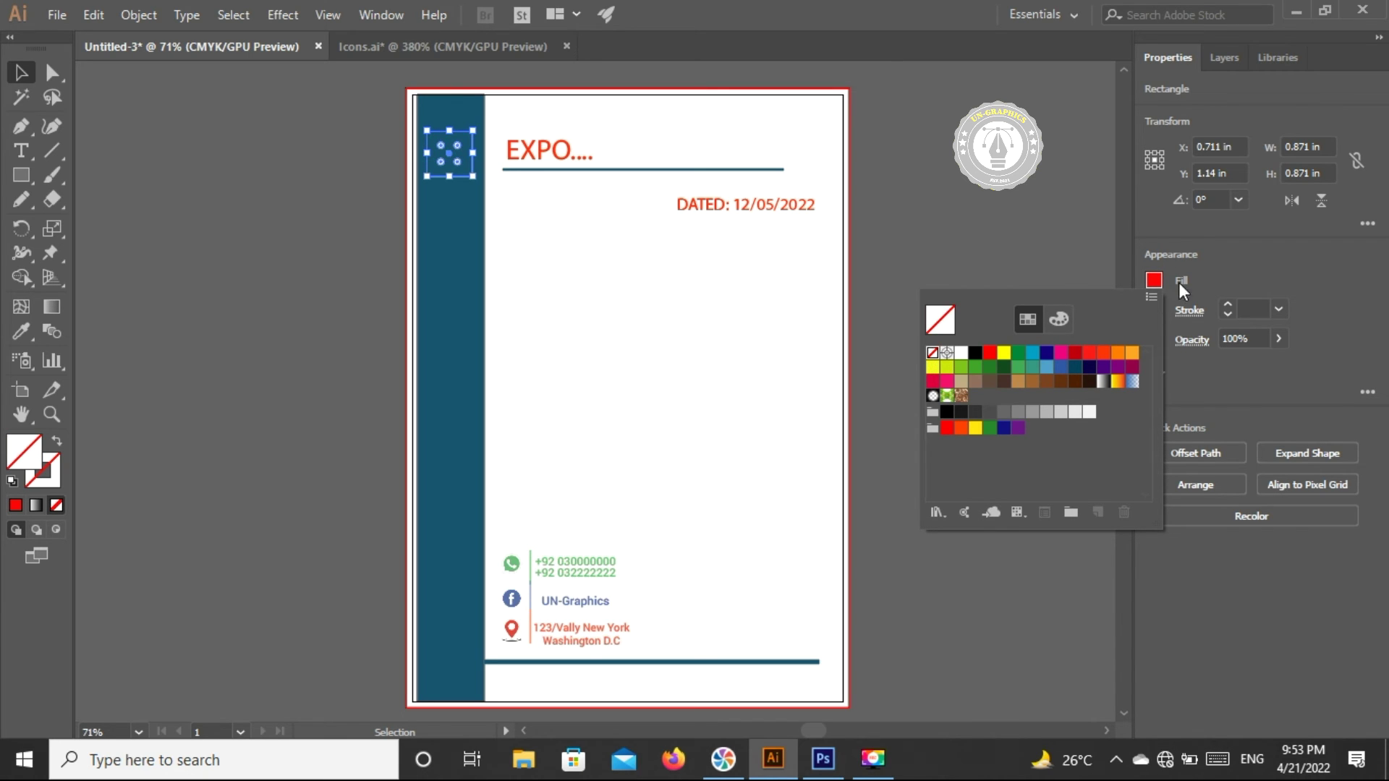
pyautogui.click(1226, 306)
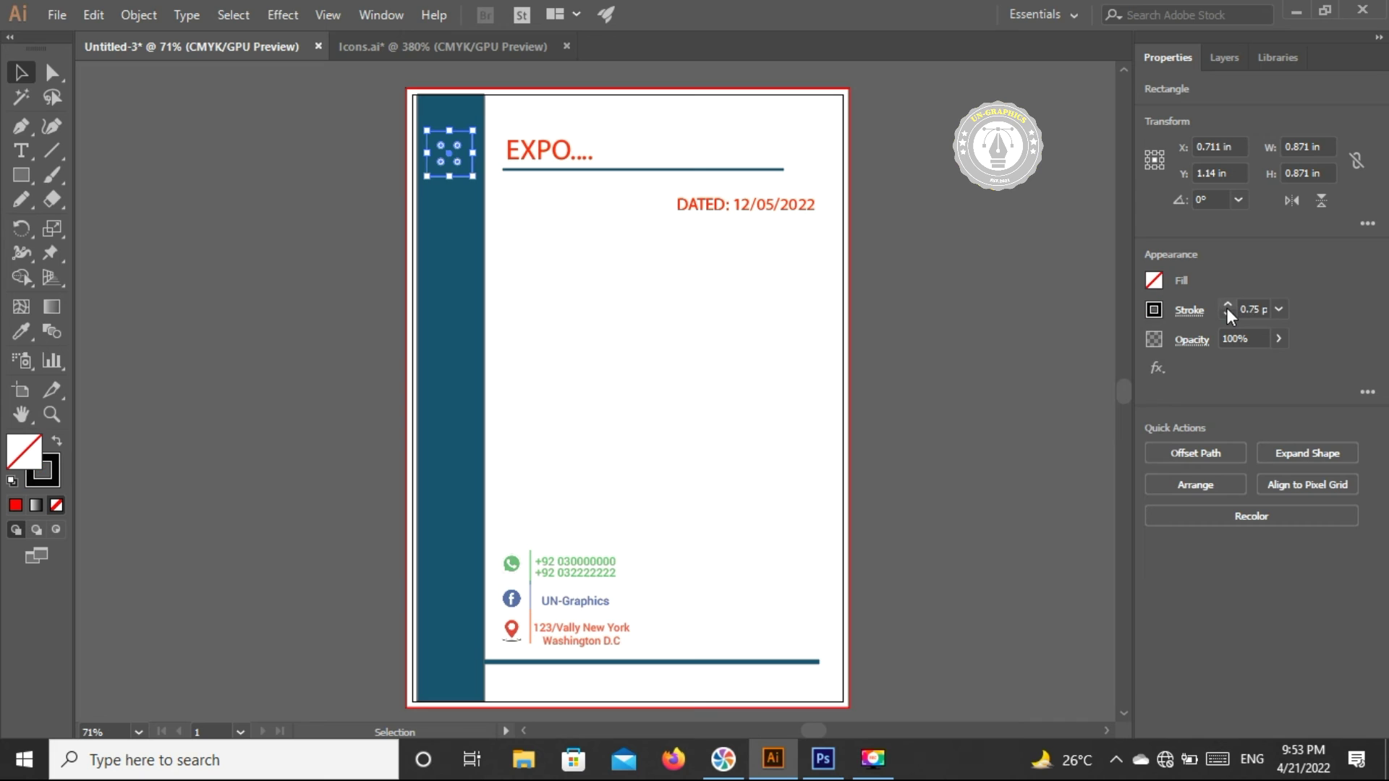
pyautogui.click(1226, 307)
pyautogui.click(1226, 306)
pyautogui.click(1225, 307)
pyautogui.click(1225, 306)
pyautogui.click(1153, 314)
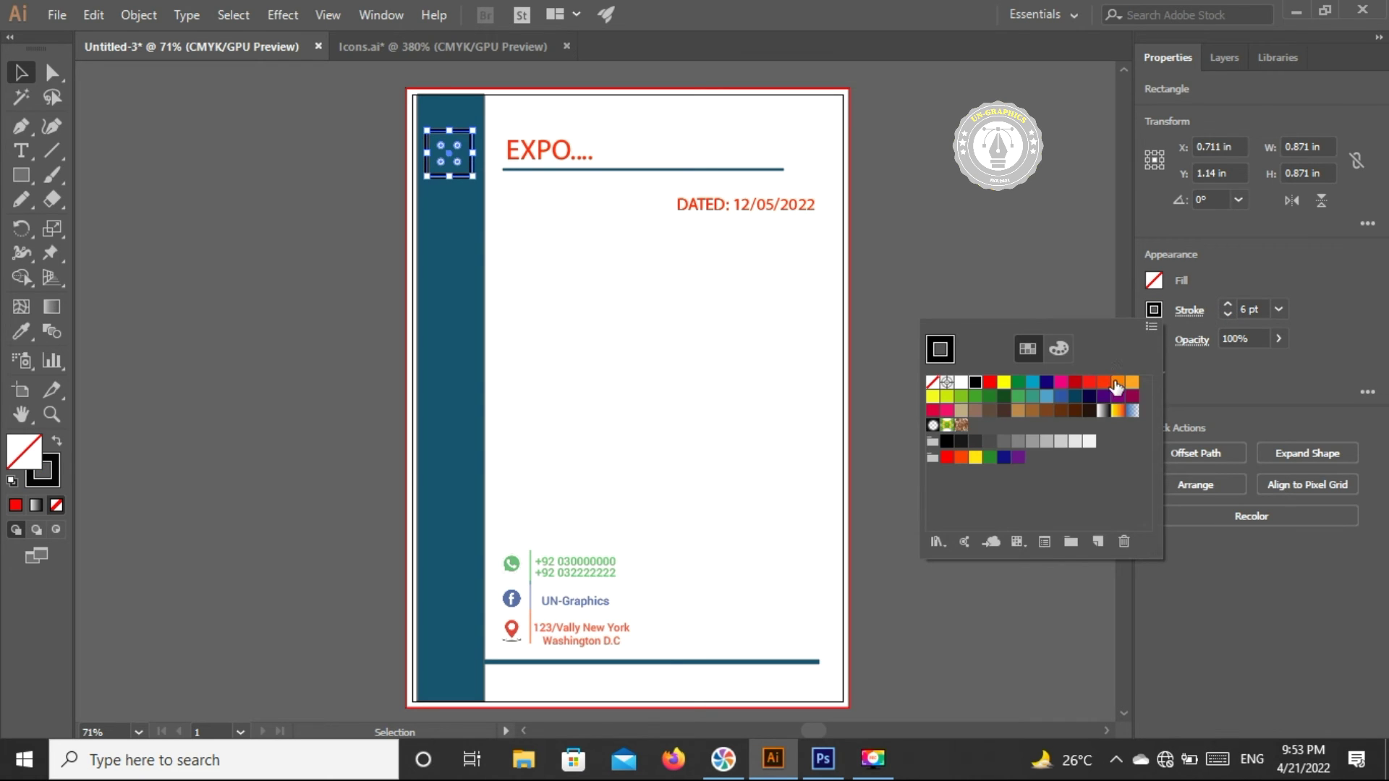
pyautogui.click(1132, 382)
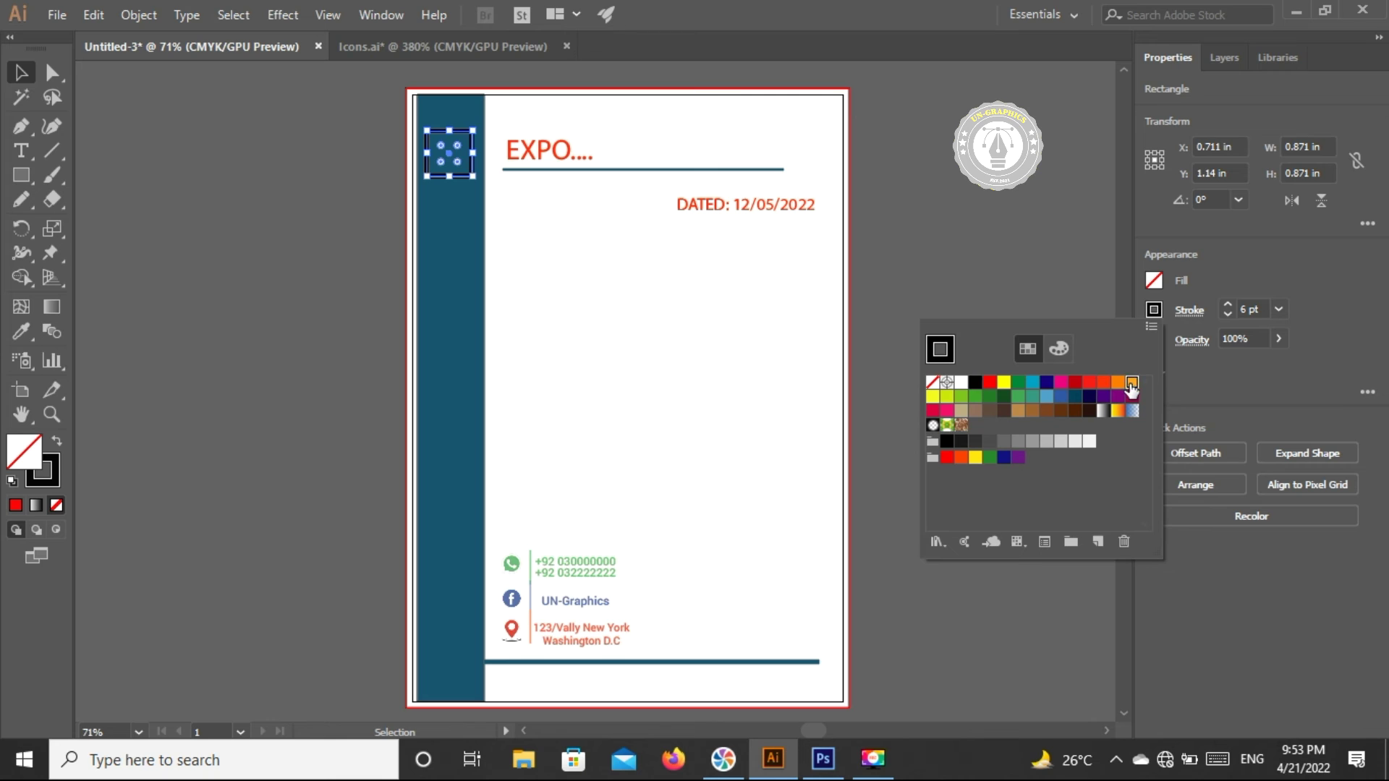
pyautogui.click(1098, 270)
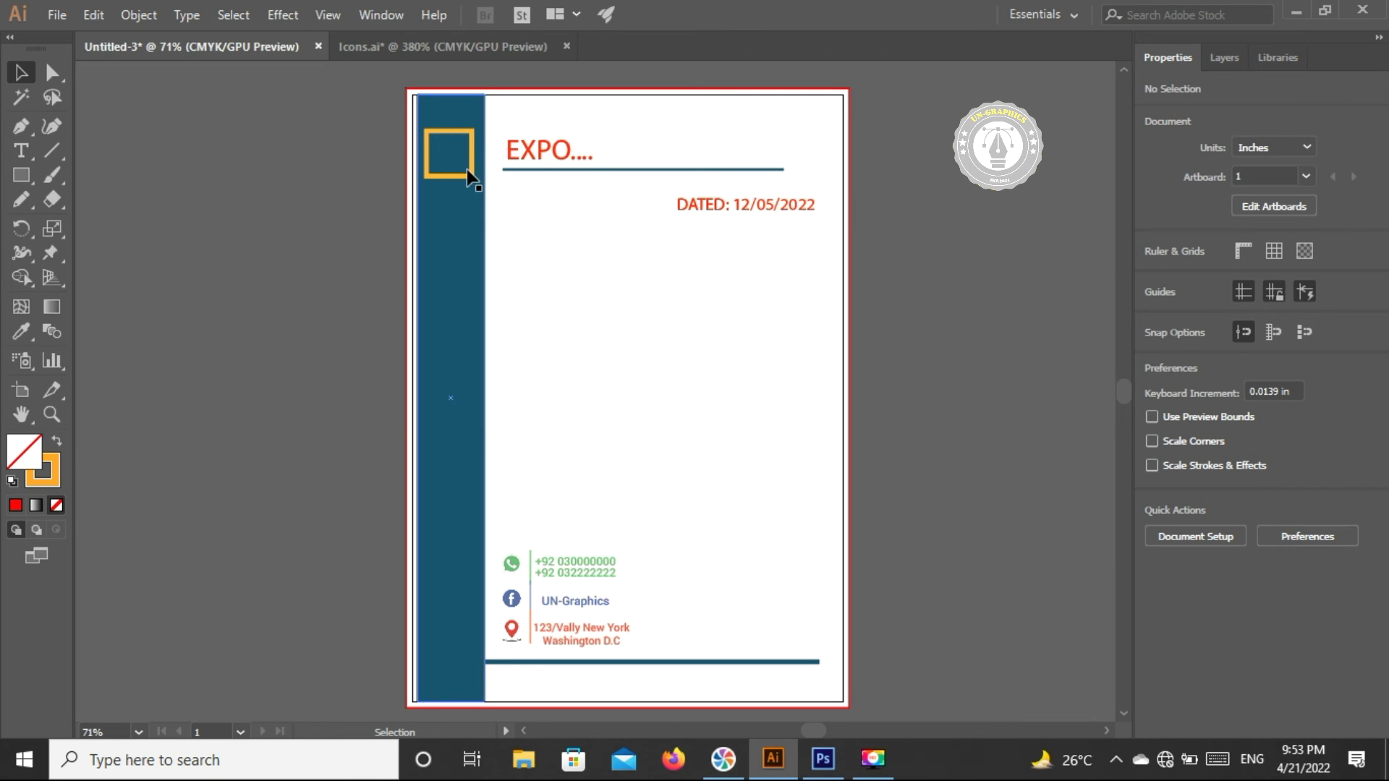
# - Copy the orange square and Paste in Front to duplicate it
pyautogui.moveTo(466, 174); pyautogui.dragTo(467, 175)
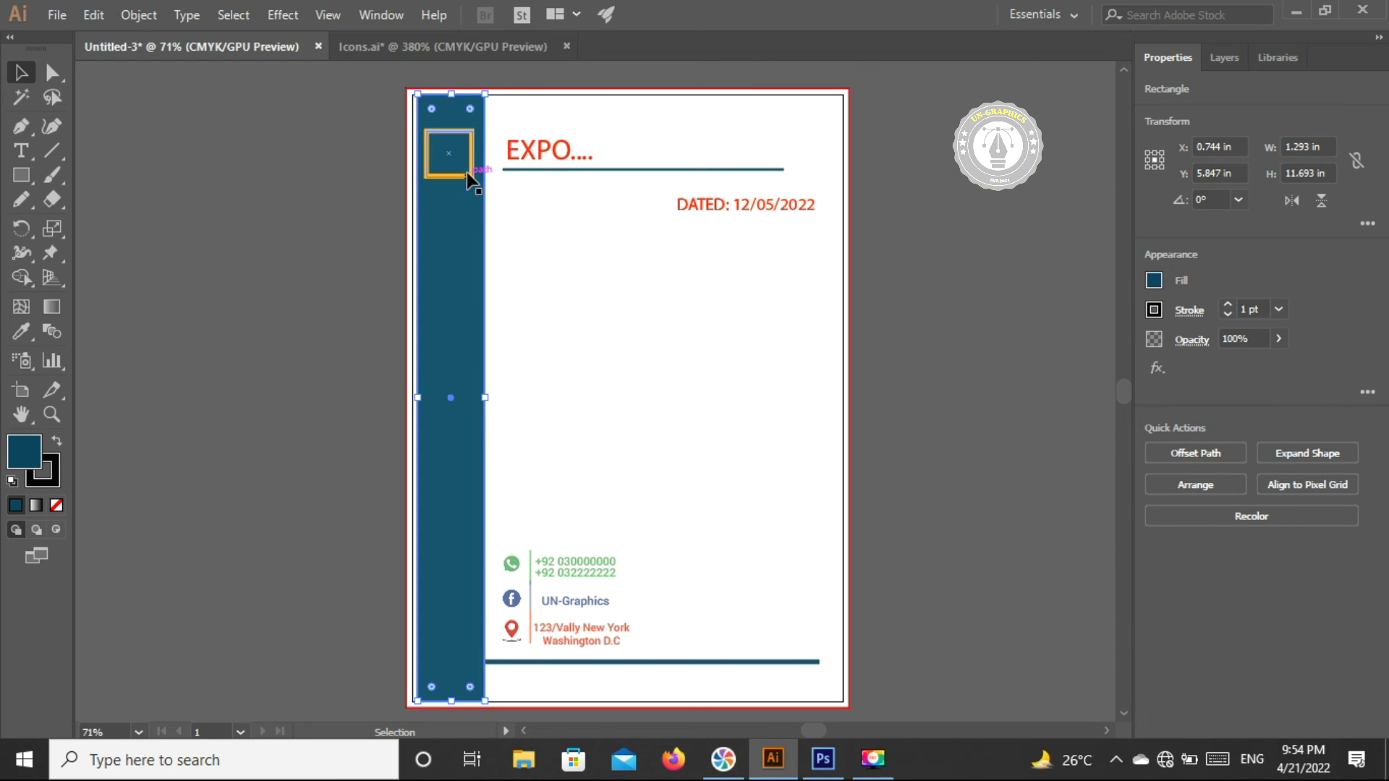
pyautogui.click(469, 177)
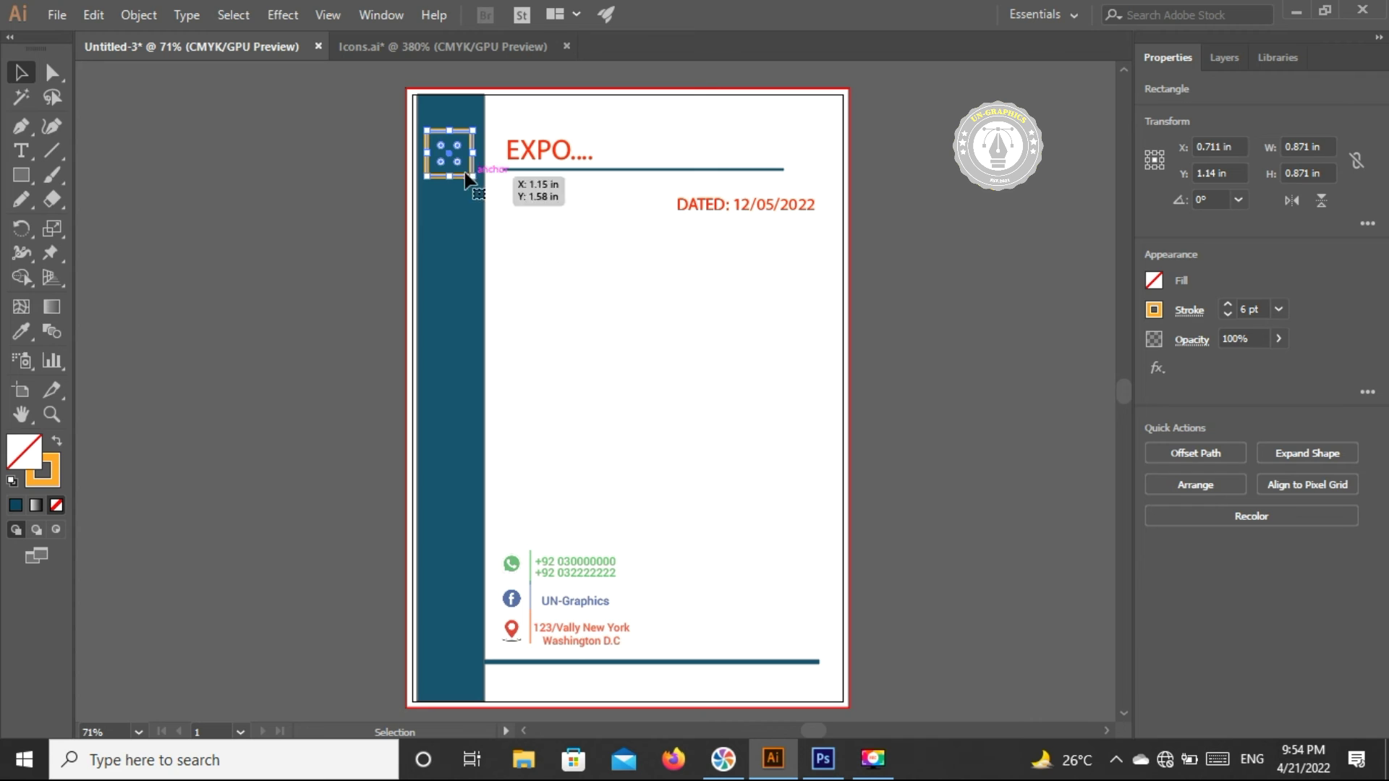
pyautogui.click(68, 13)
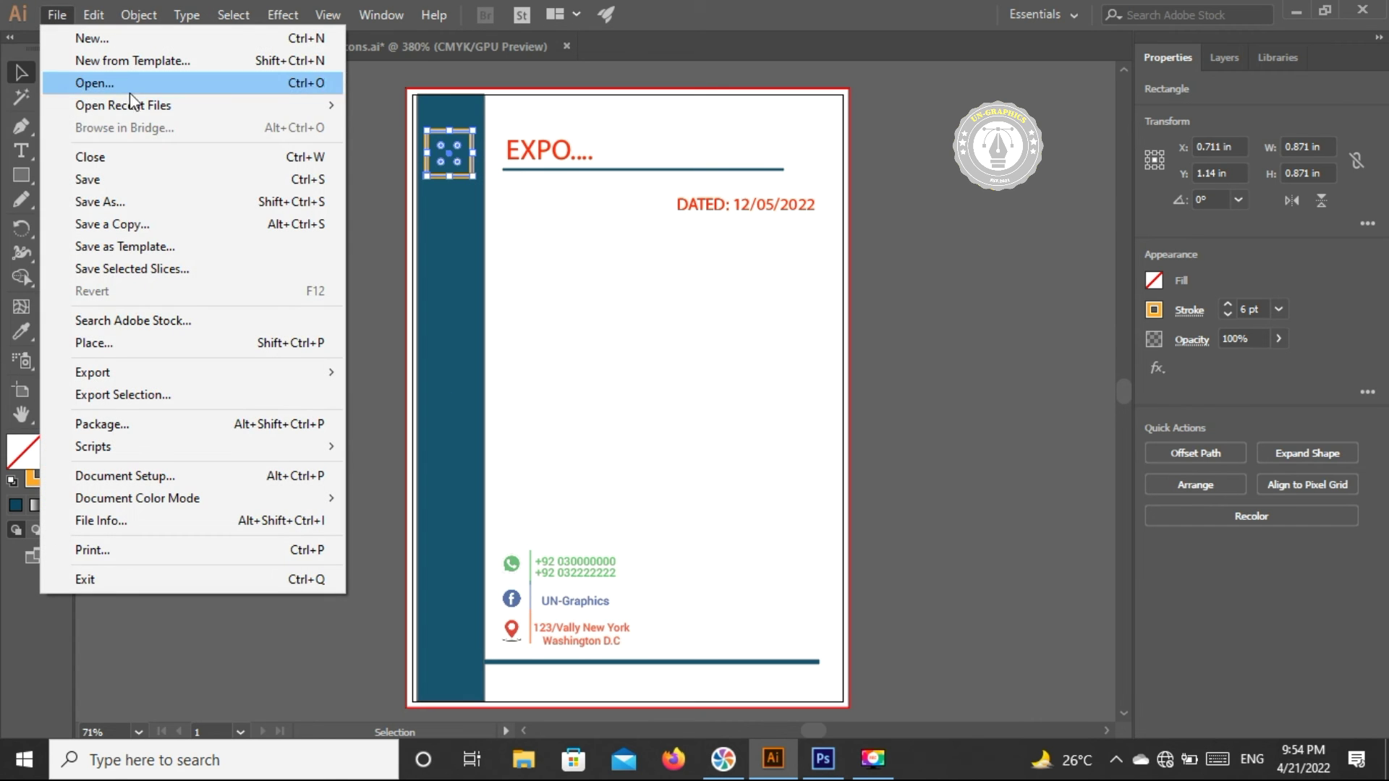
pyautogui.click(94, 15)
pyautogui.click(192, 110)
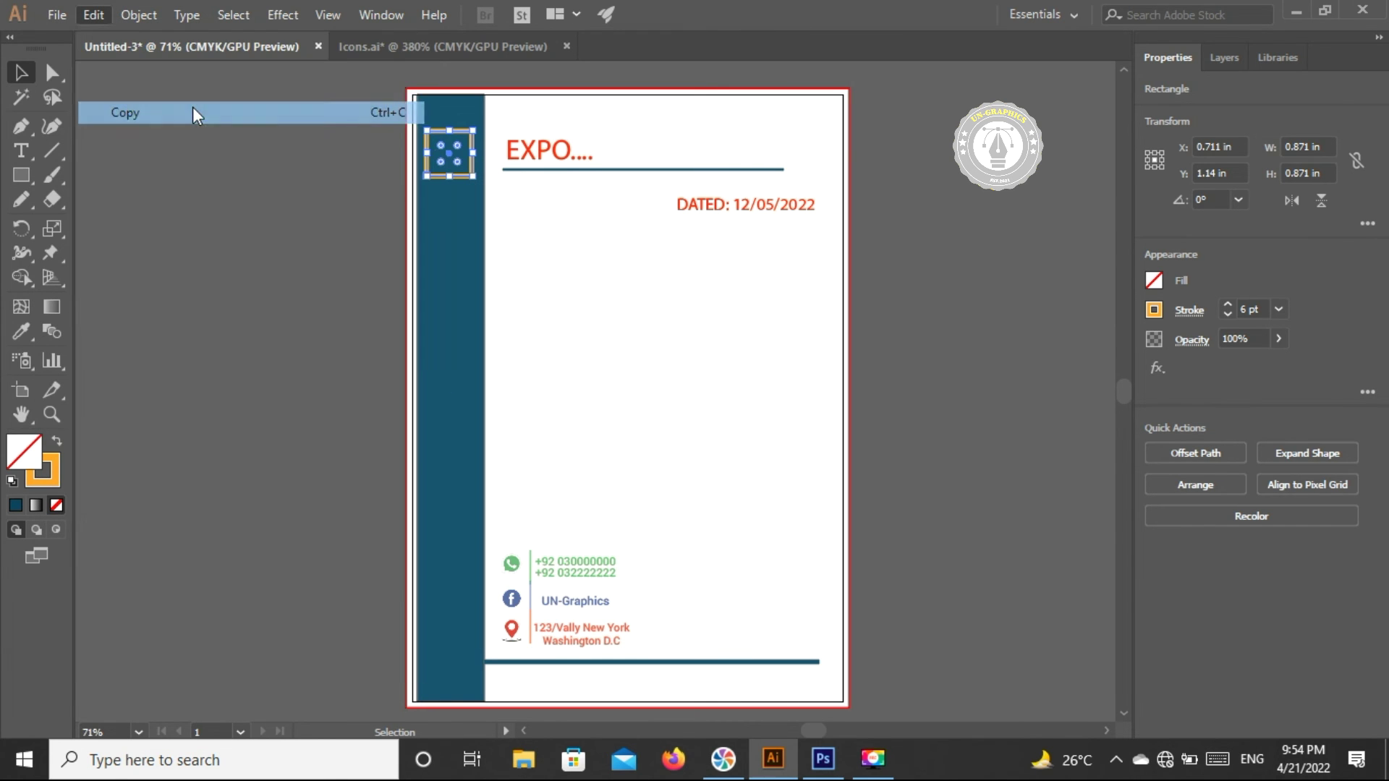
pyautogui.click(100, 16)
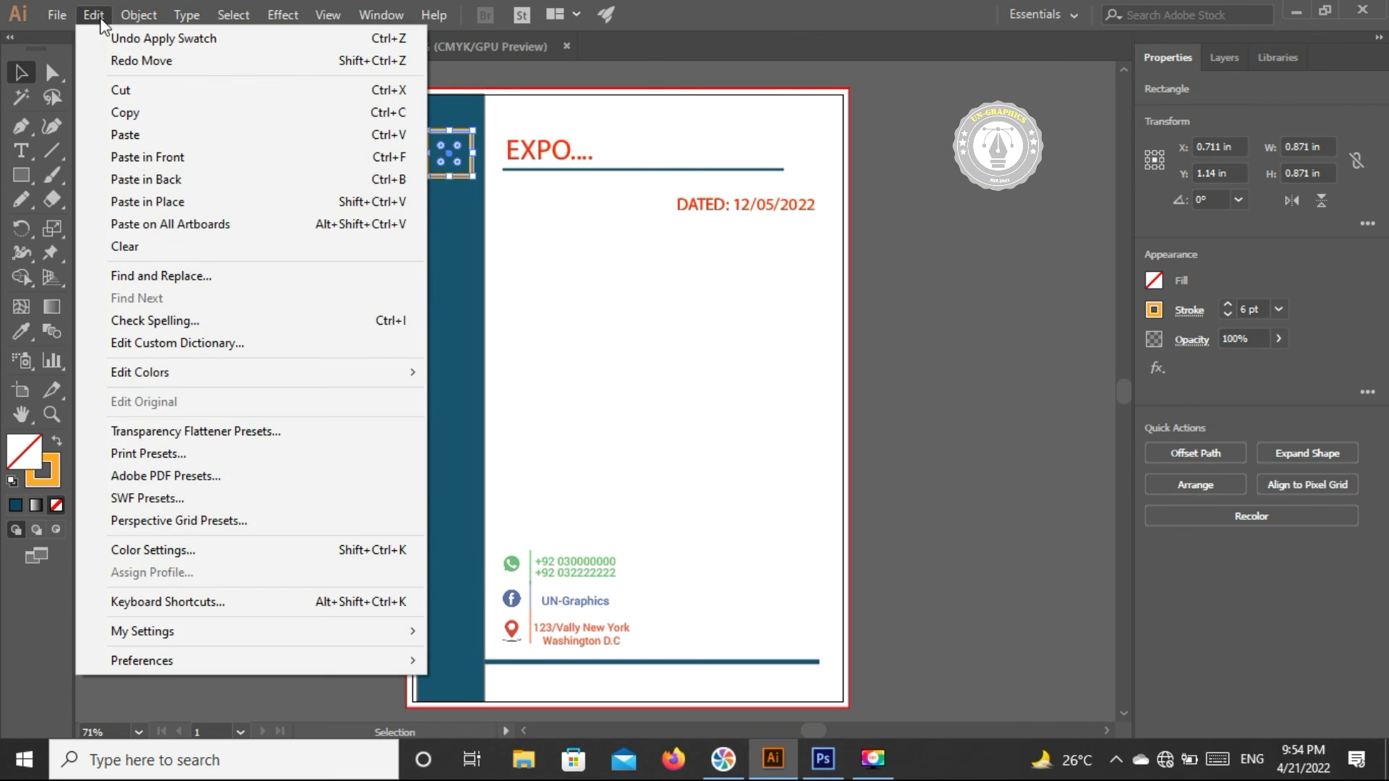
pyautogui.click(207, 156)
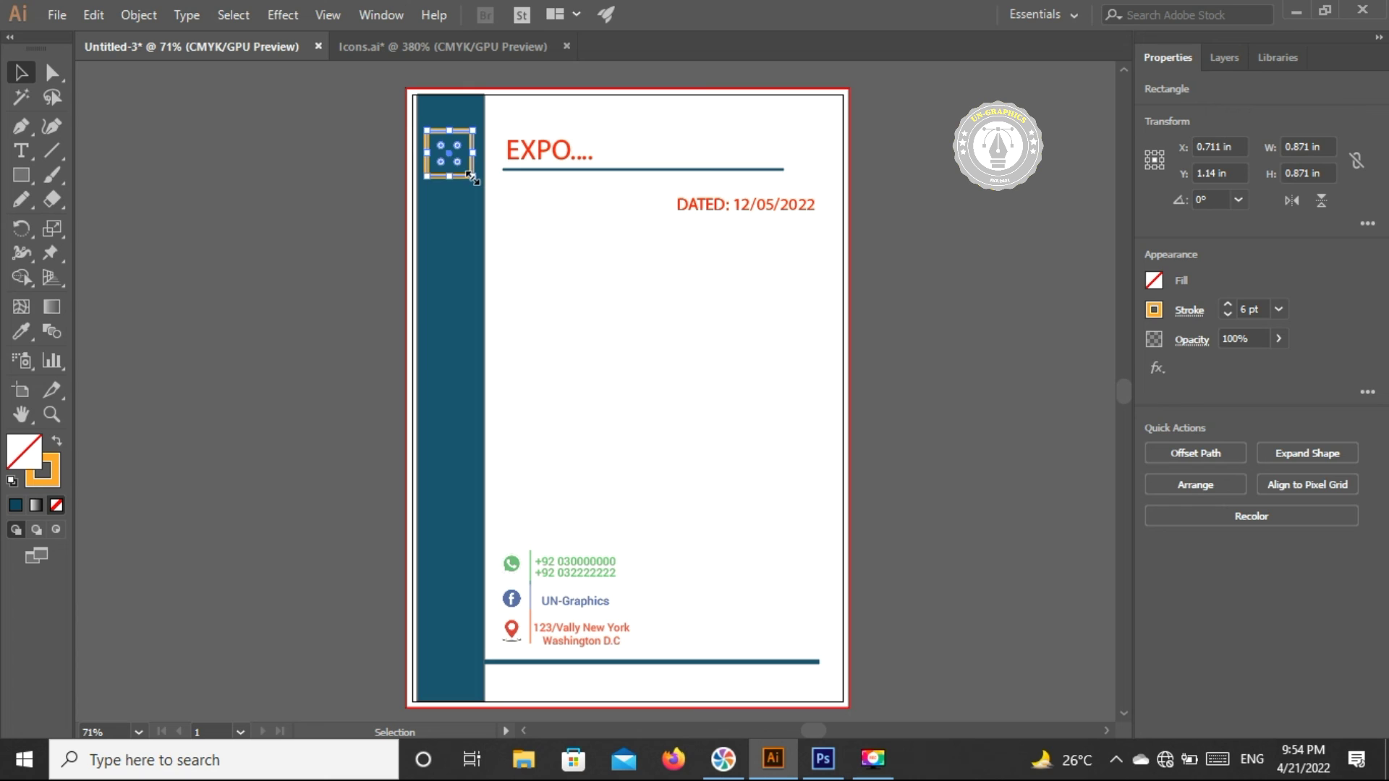
# - Shrink the copy to a 0.5 in square overlapping the top-left, with a red outline
pyautogui.moveTo(474, 176); pyautogui.dragTo(464, 163)
pyautogui.press('Down')
pyautogui.press('Down')
pyautogui.press('Down')
pyautogui.press('Up')
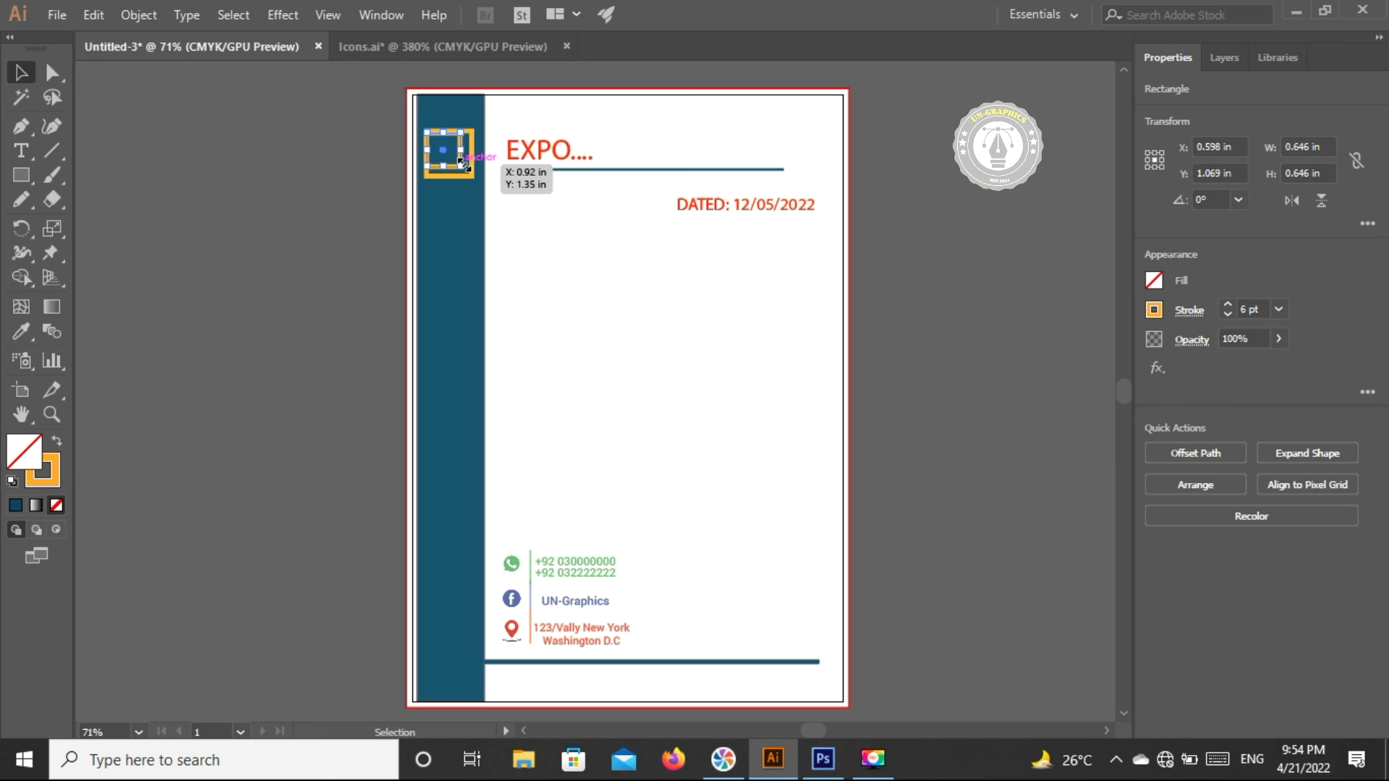
pyautogui.moveTo(464, 163); pyautogui.dragTo(455, 156)
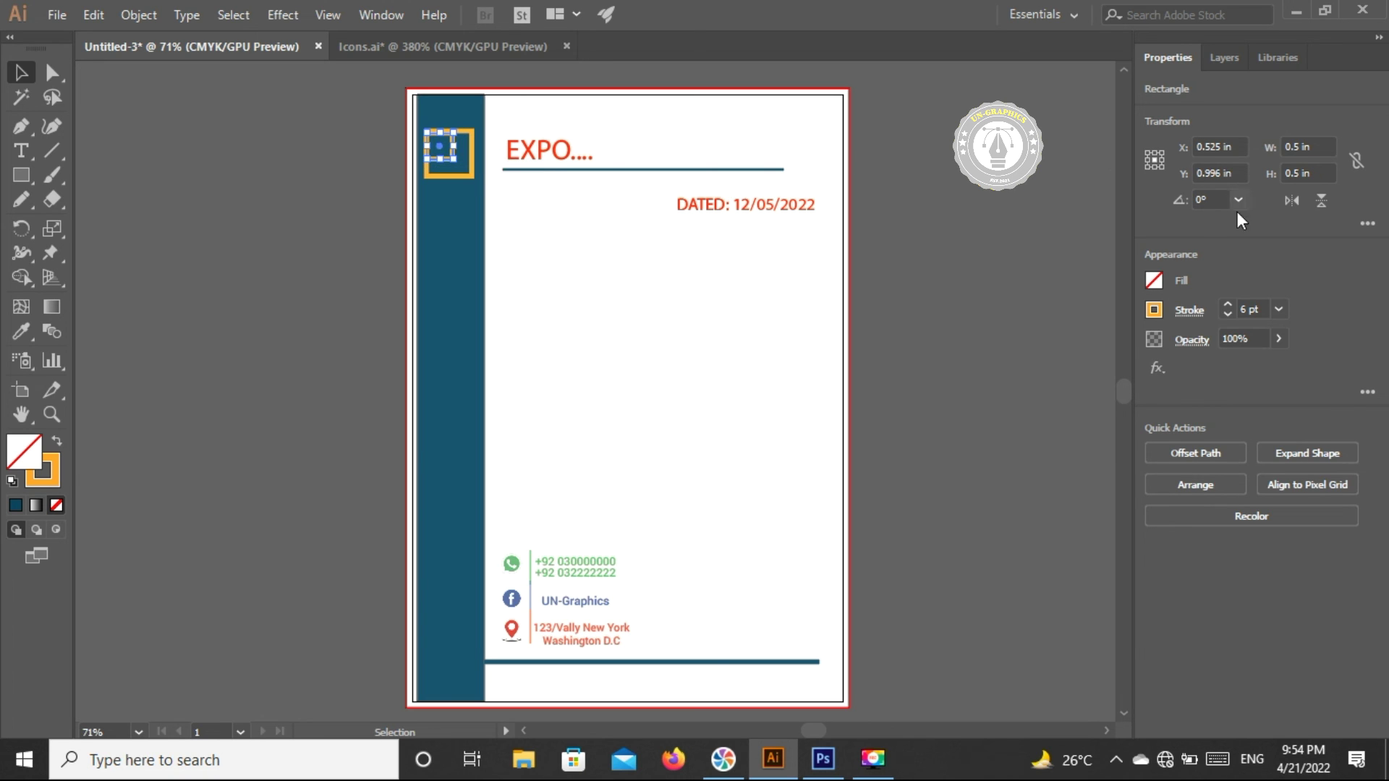
pyautogui.click(1154, 308)
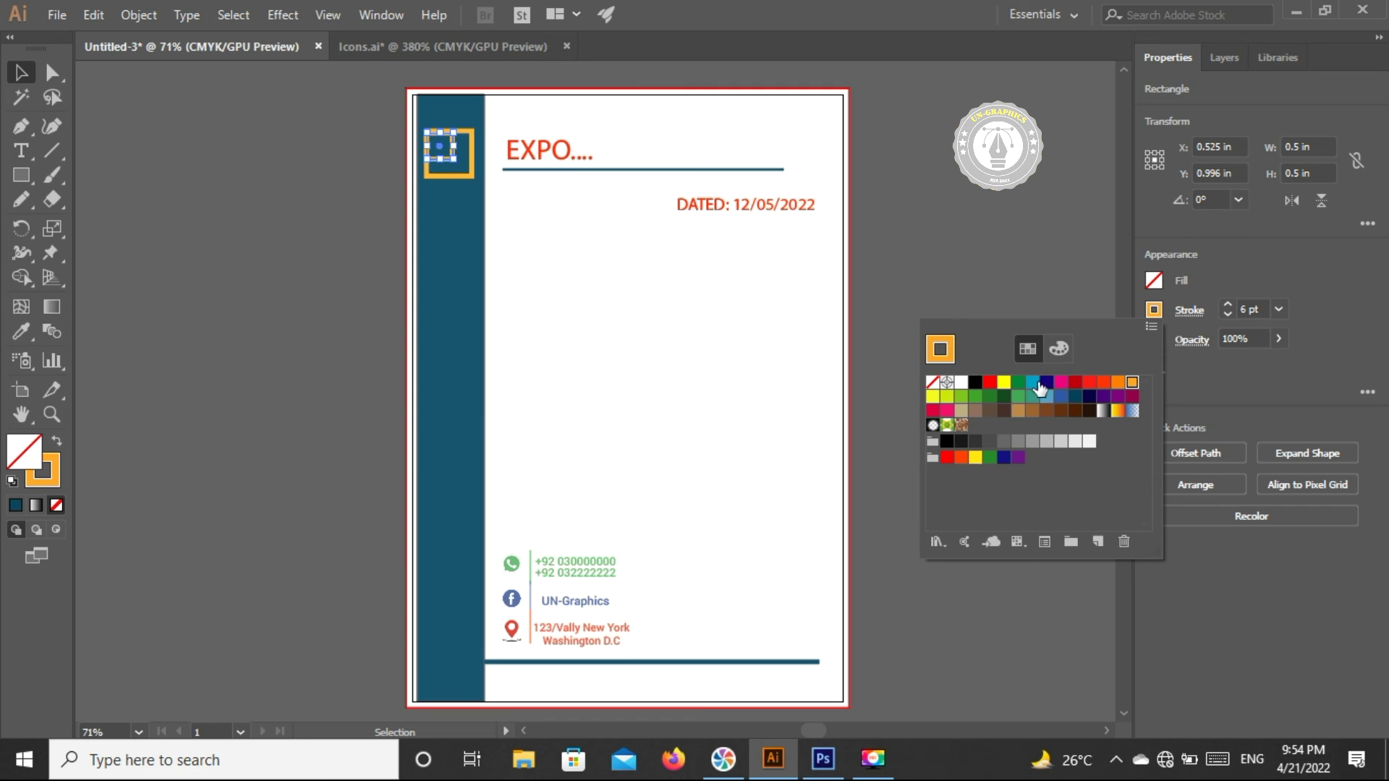
pyautogui.click(989, 381)
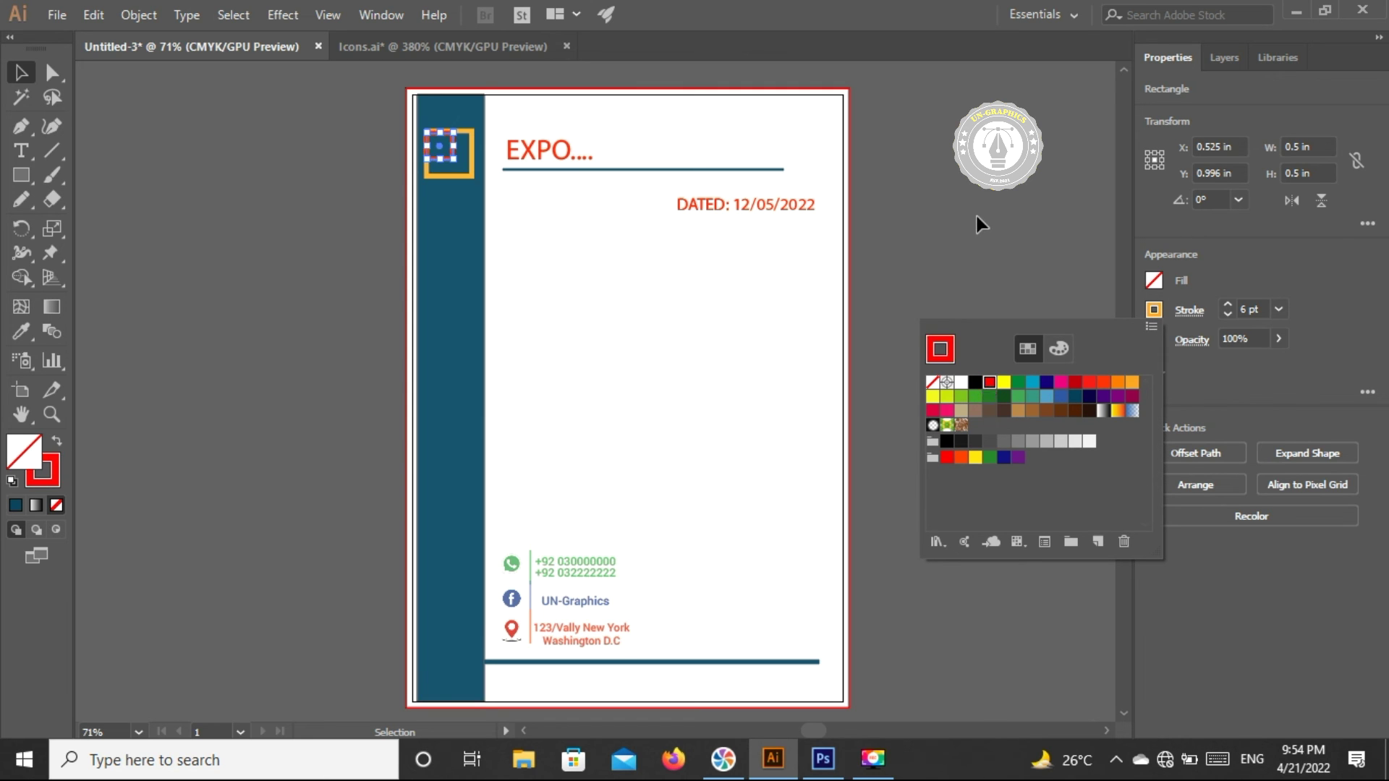
pyautogui.click(980, 224)
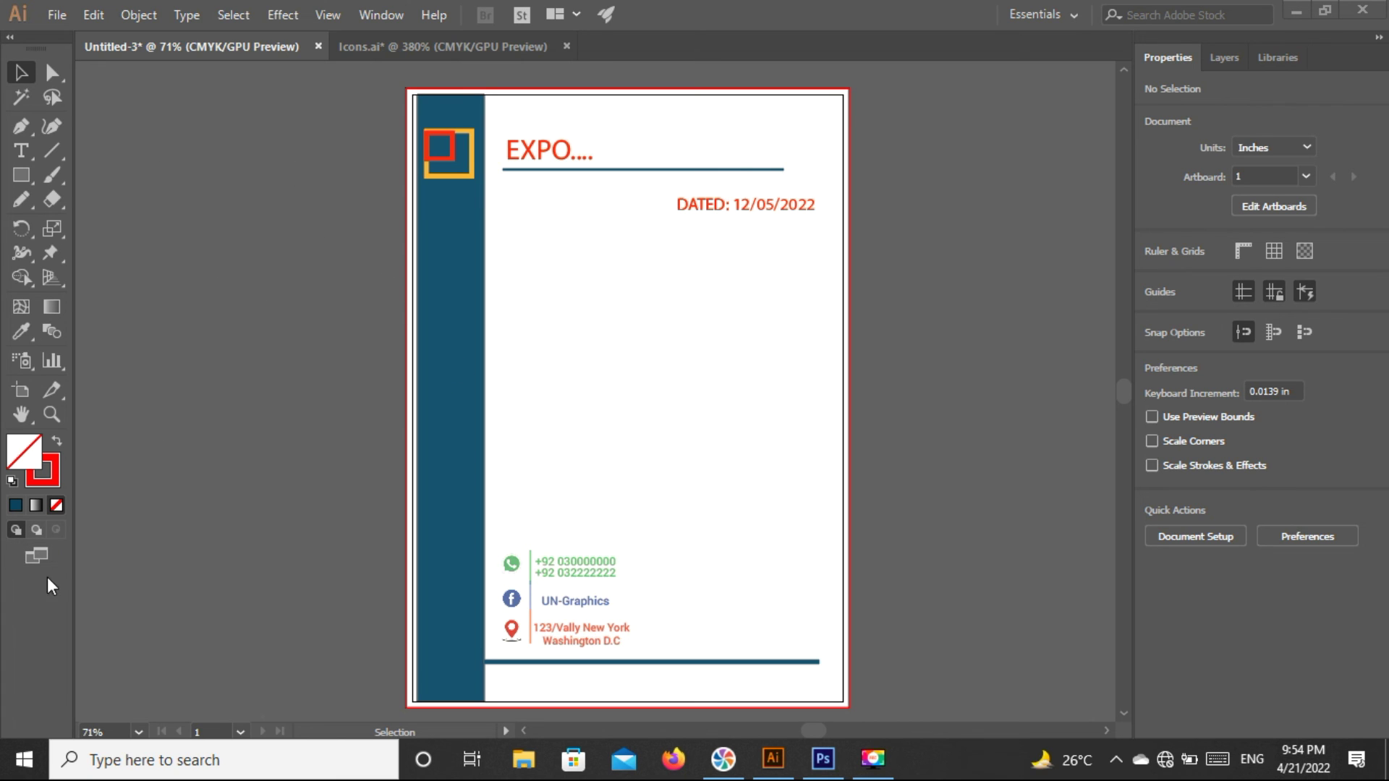
pyautogui.click(42, 554)
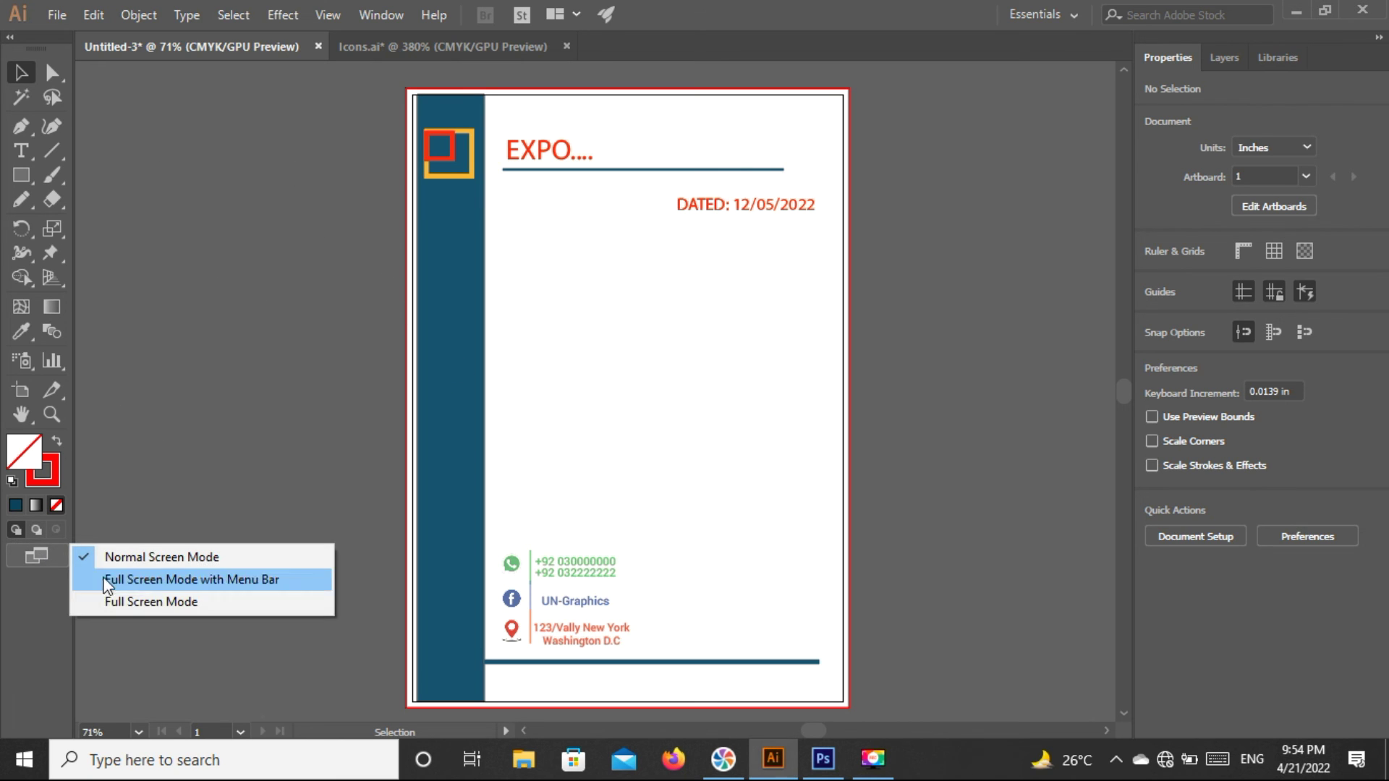
# - Switch to Full Screen Mode to view the EXPO letterhead without menus or panels
pyautogui.click(163, 601)
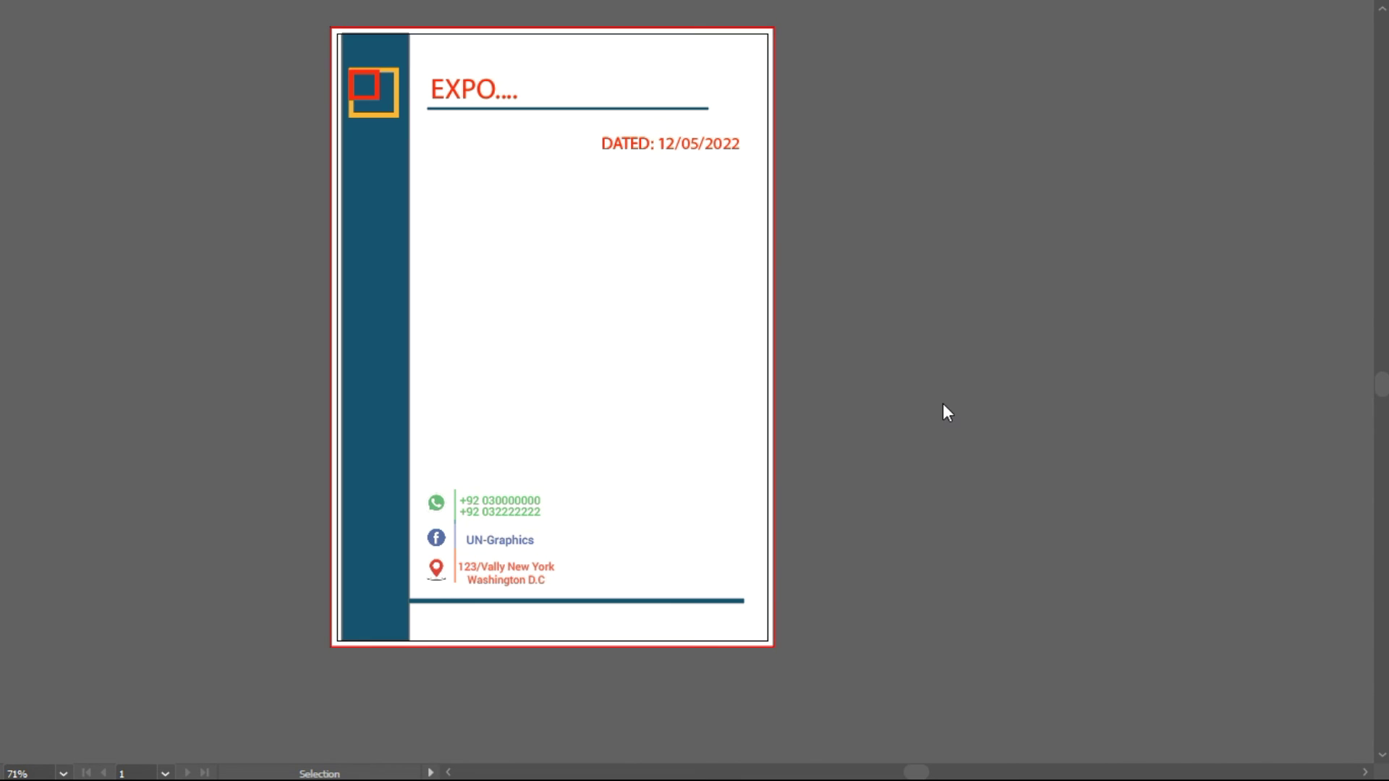